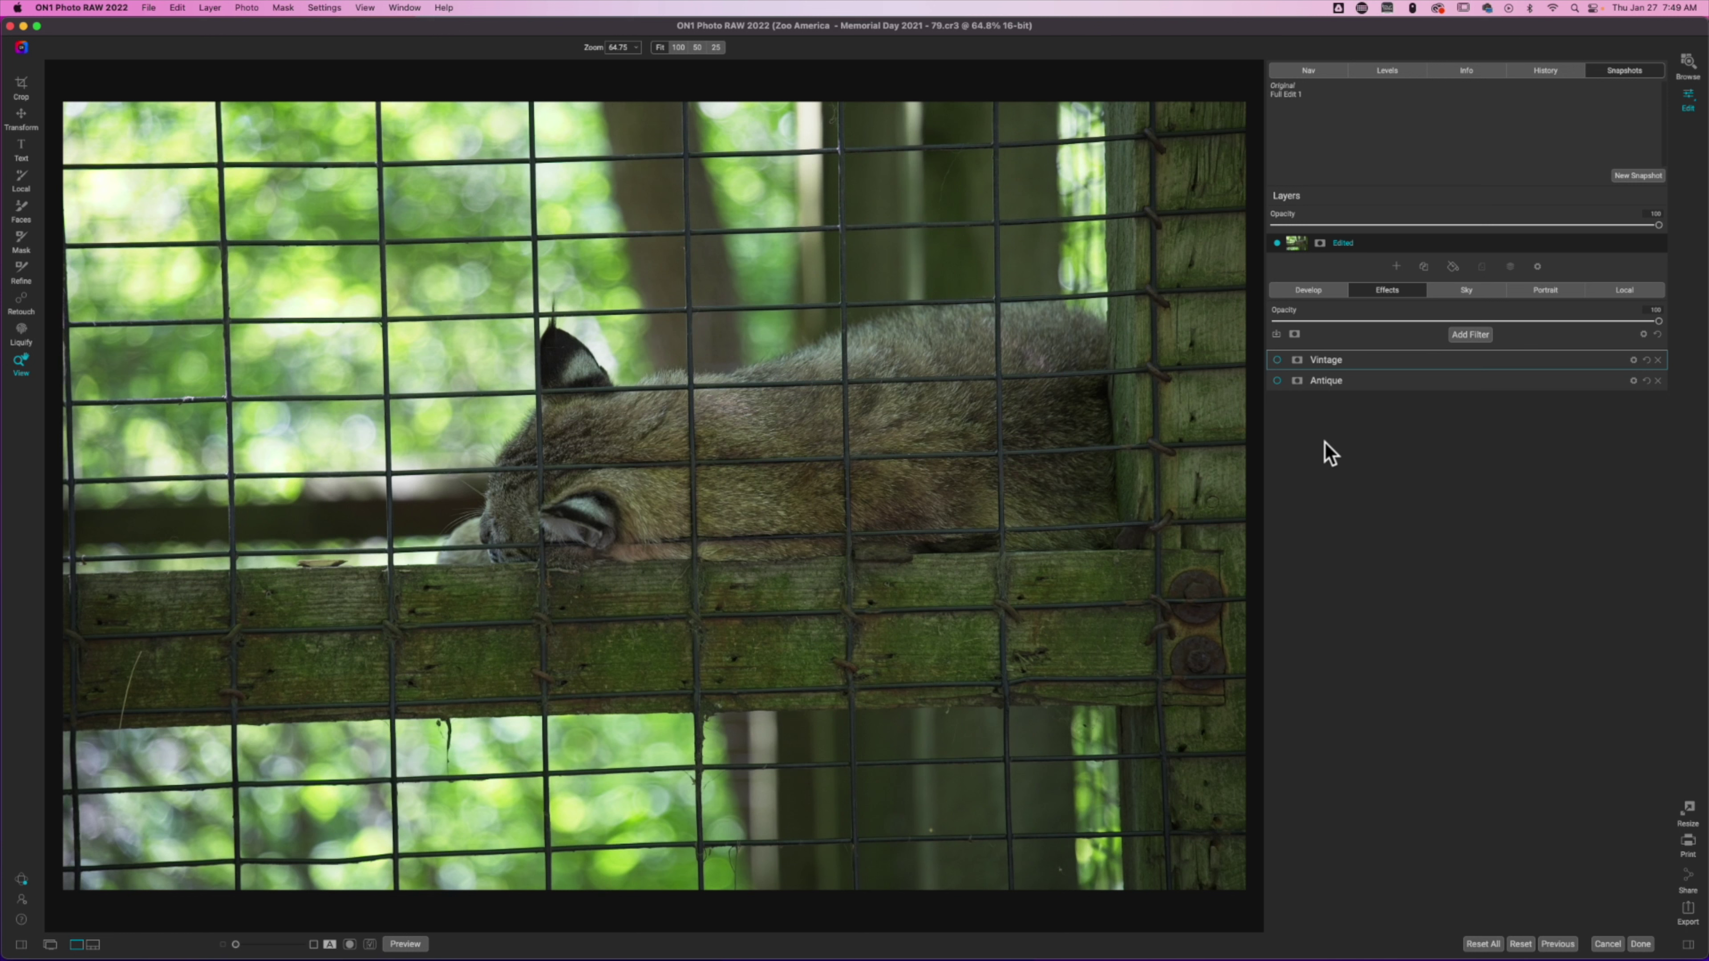
Glance at the basic develop adjustments, then return to the effect filters list.
{"action": "left_click", "coordinate": [1309, 294]}
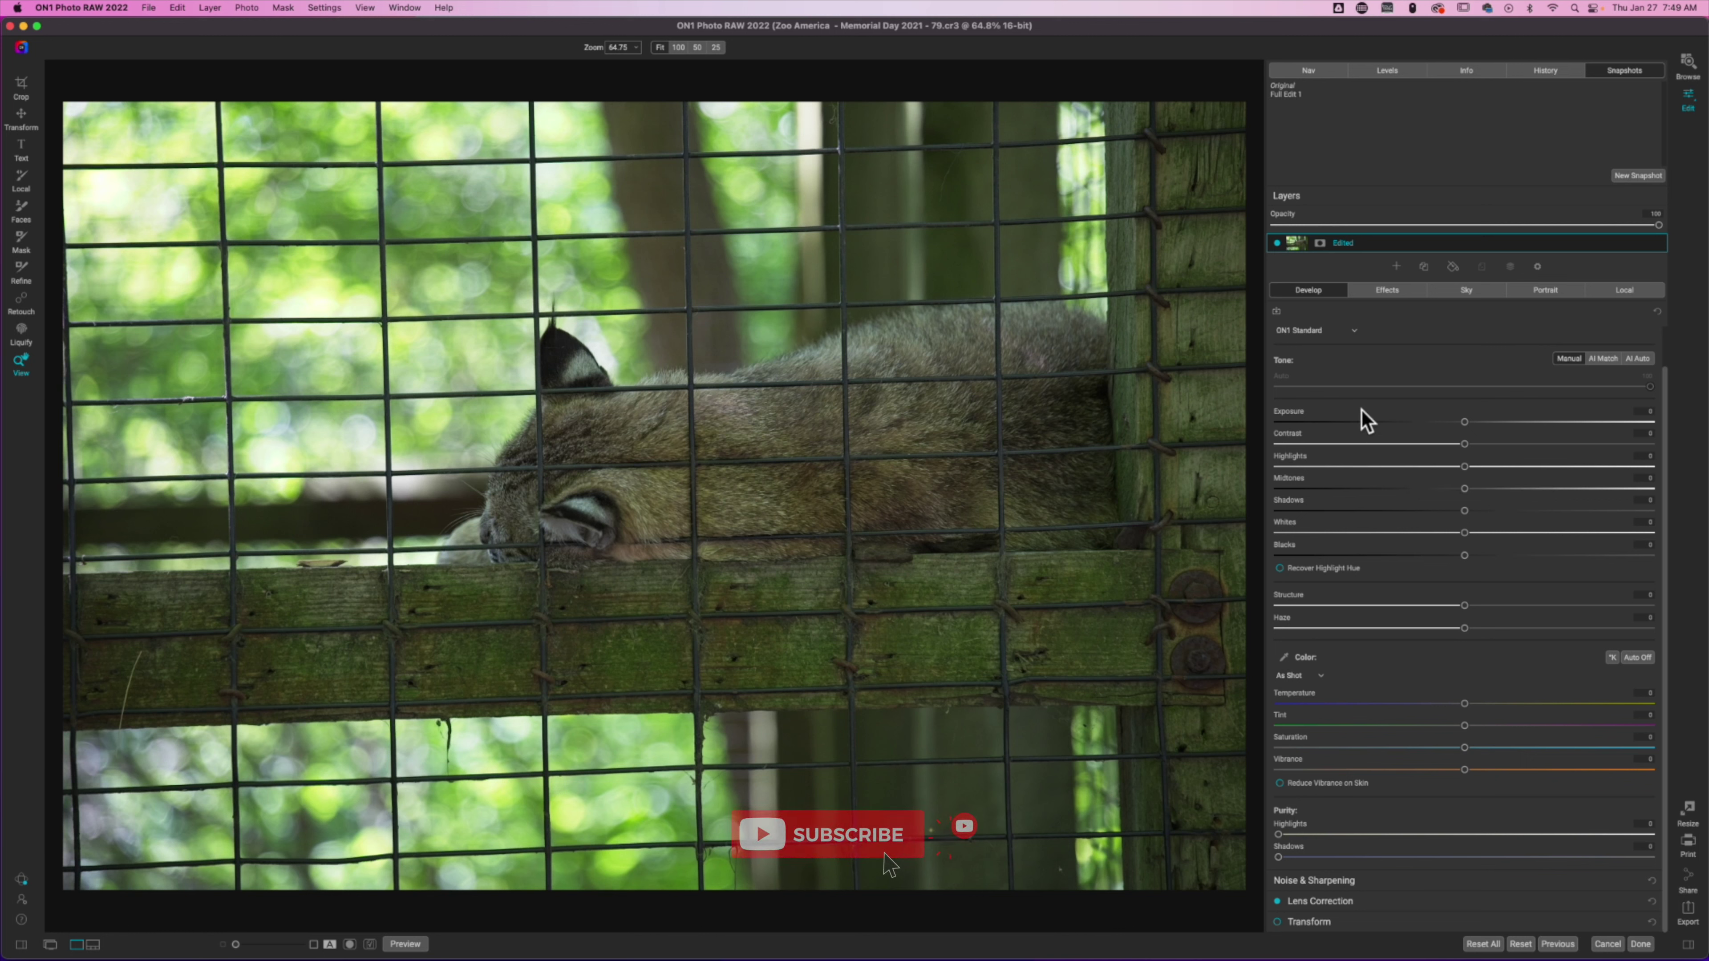
{"action": "scroll", "coordinate": [1362, 411], "scroll_direction": "up", "scroll_amount": 1}
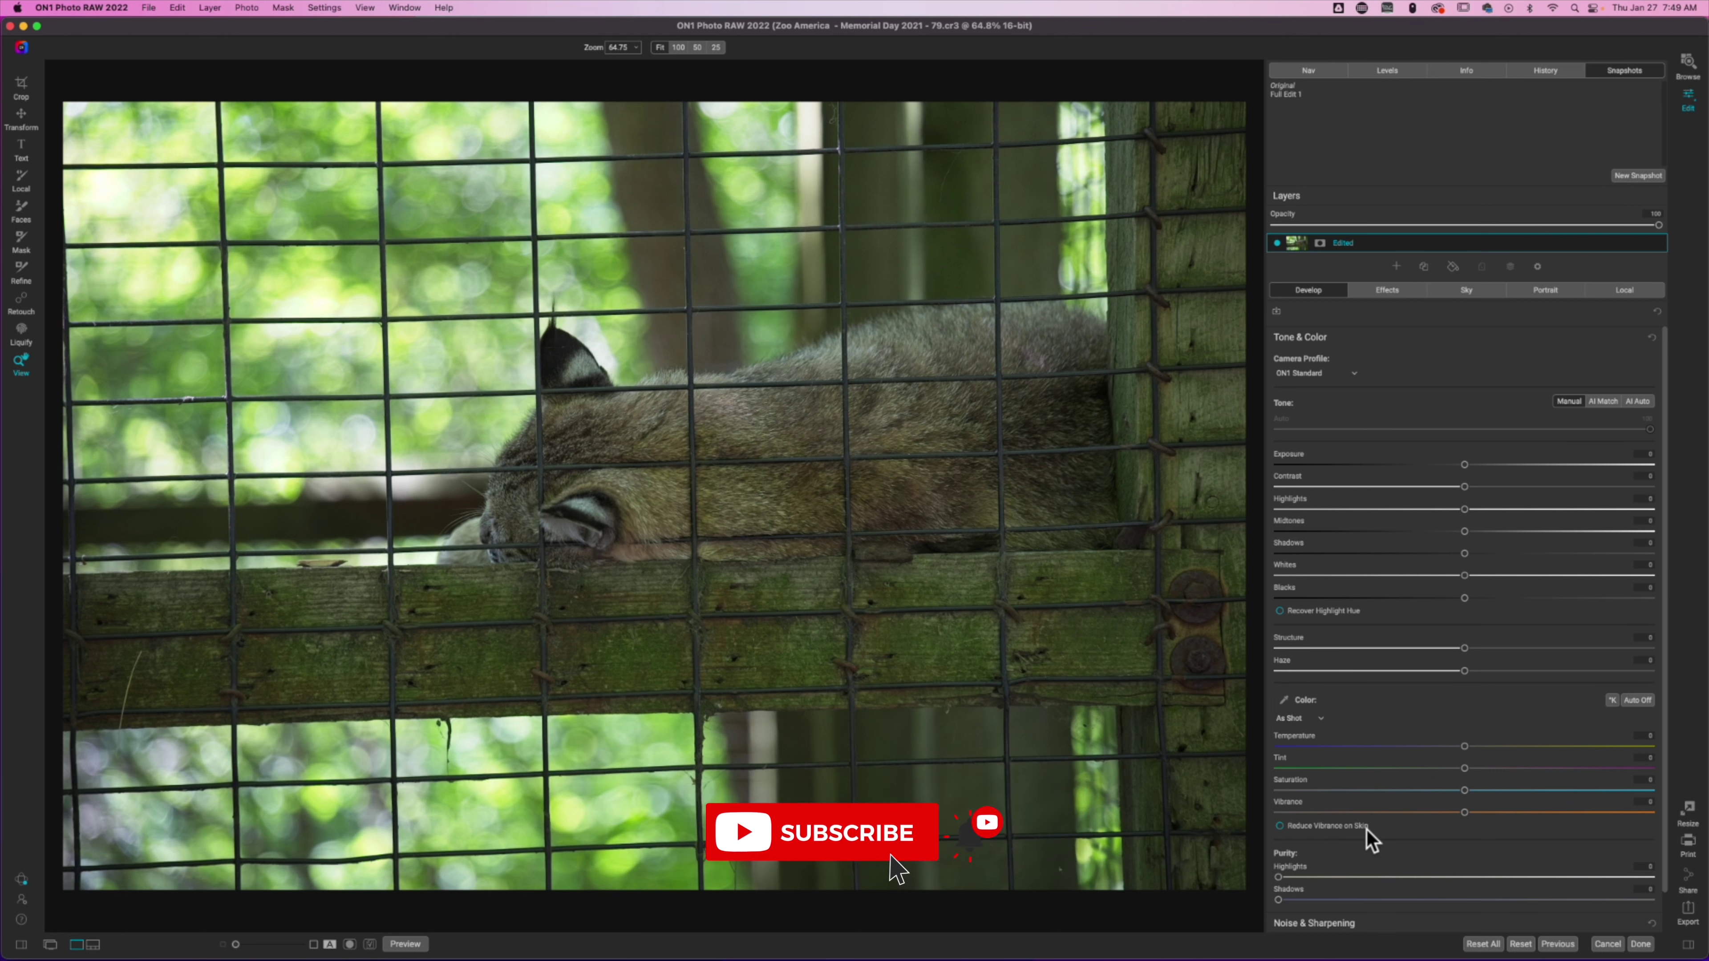
{"action": "left_click", "coordinate": [1376, 291]}
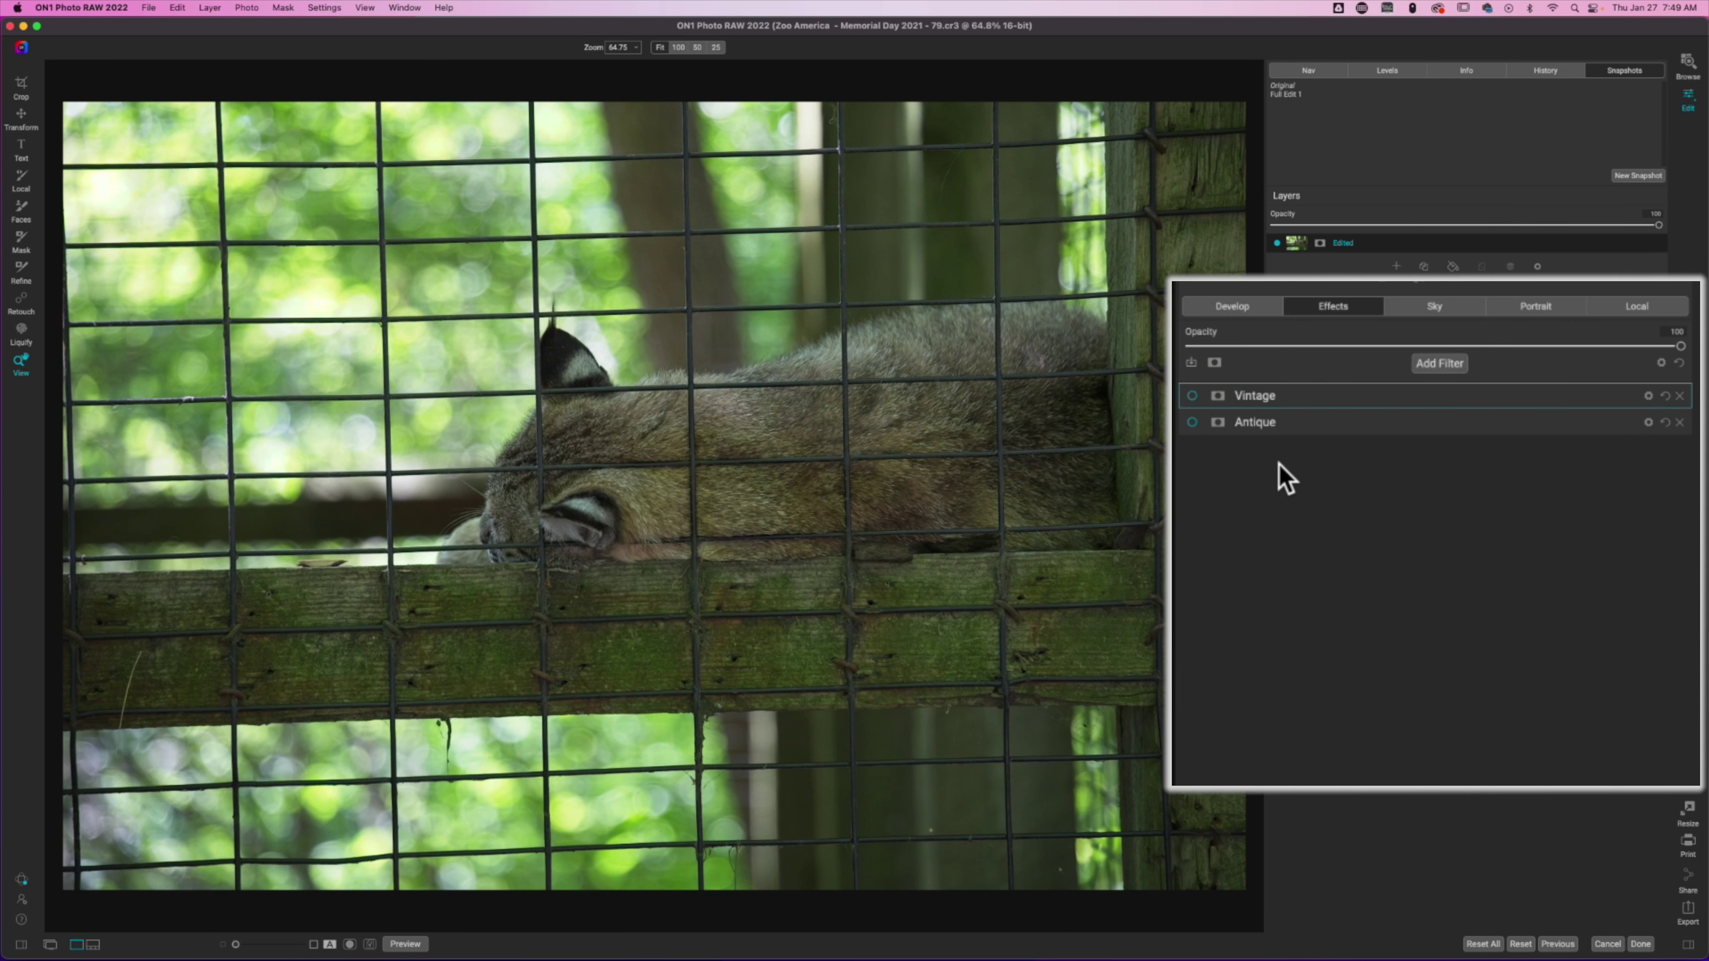
Expand and enable the Antique filter, keeping its Moscow colour tone.
{"action": "left_click", "coordinate": [1251, 454]}
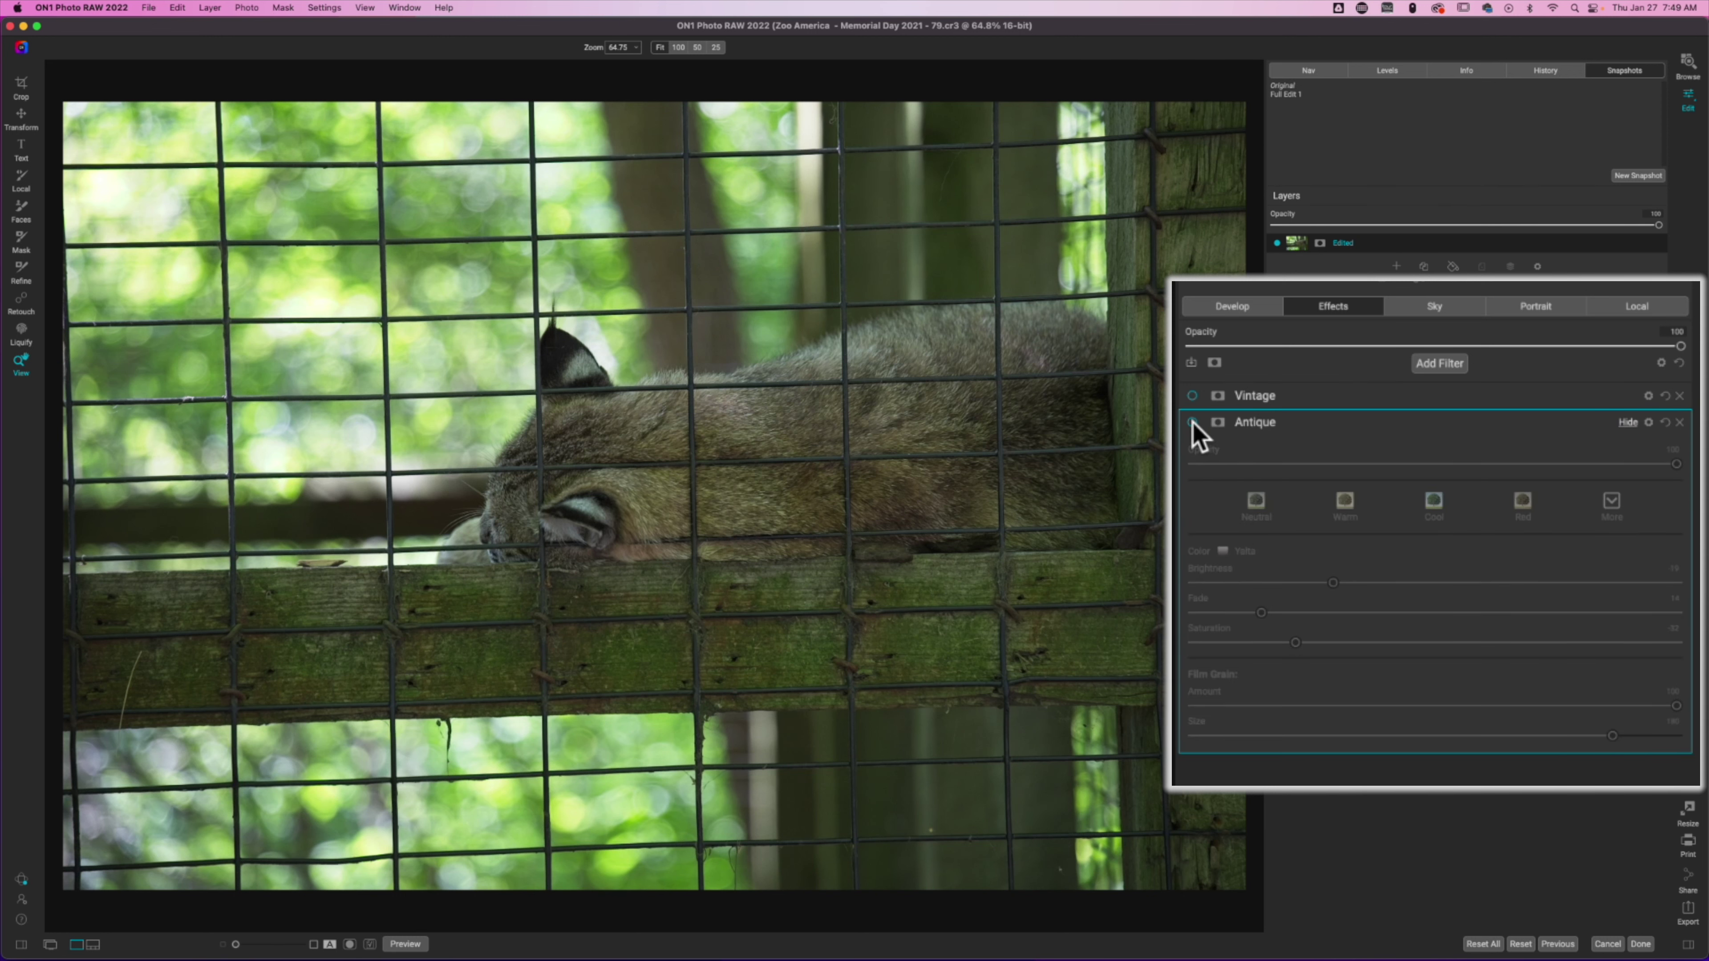
{"action": "left_click", "coordinate": [1192, 423]}
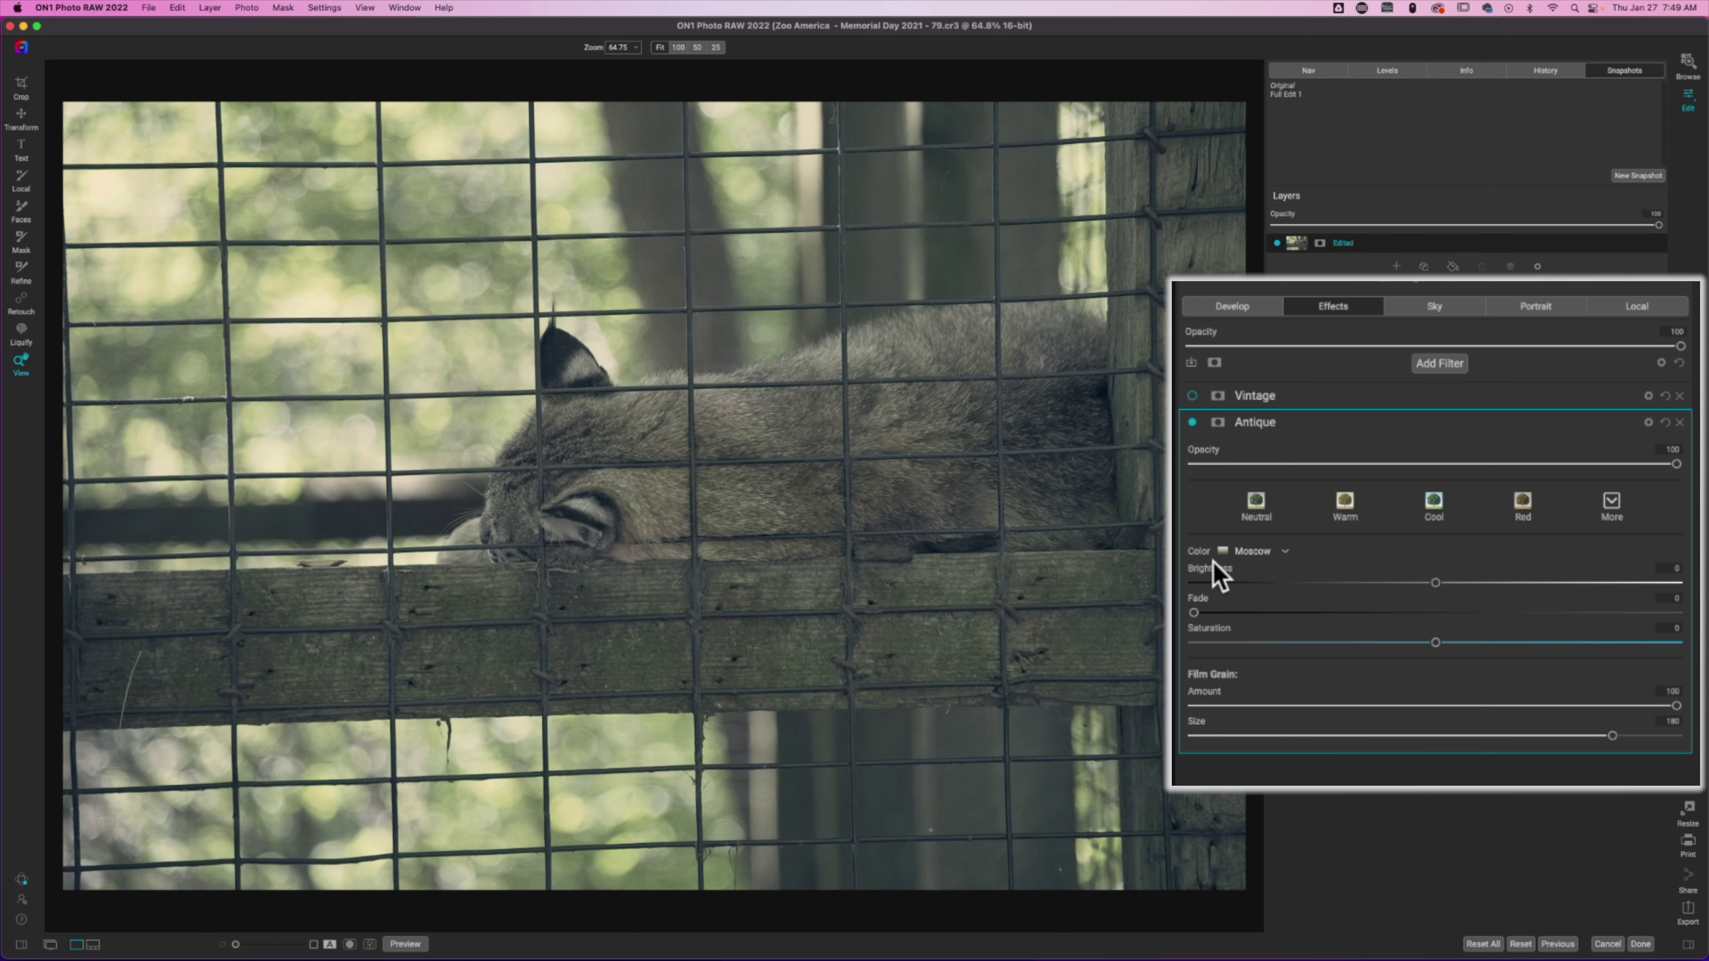
{"action": "left_click", "coordinate": [1282, 553]}
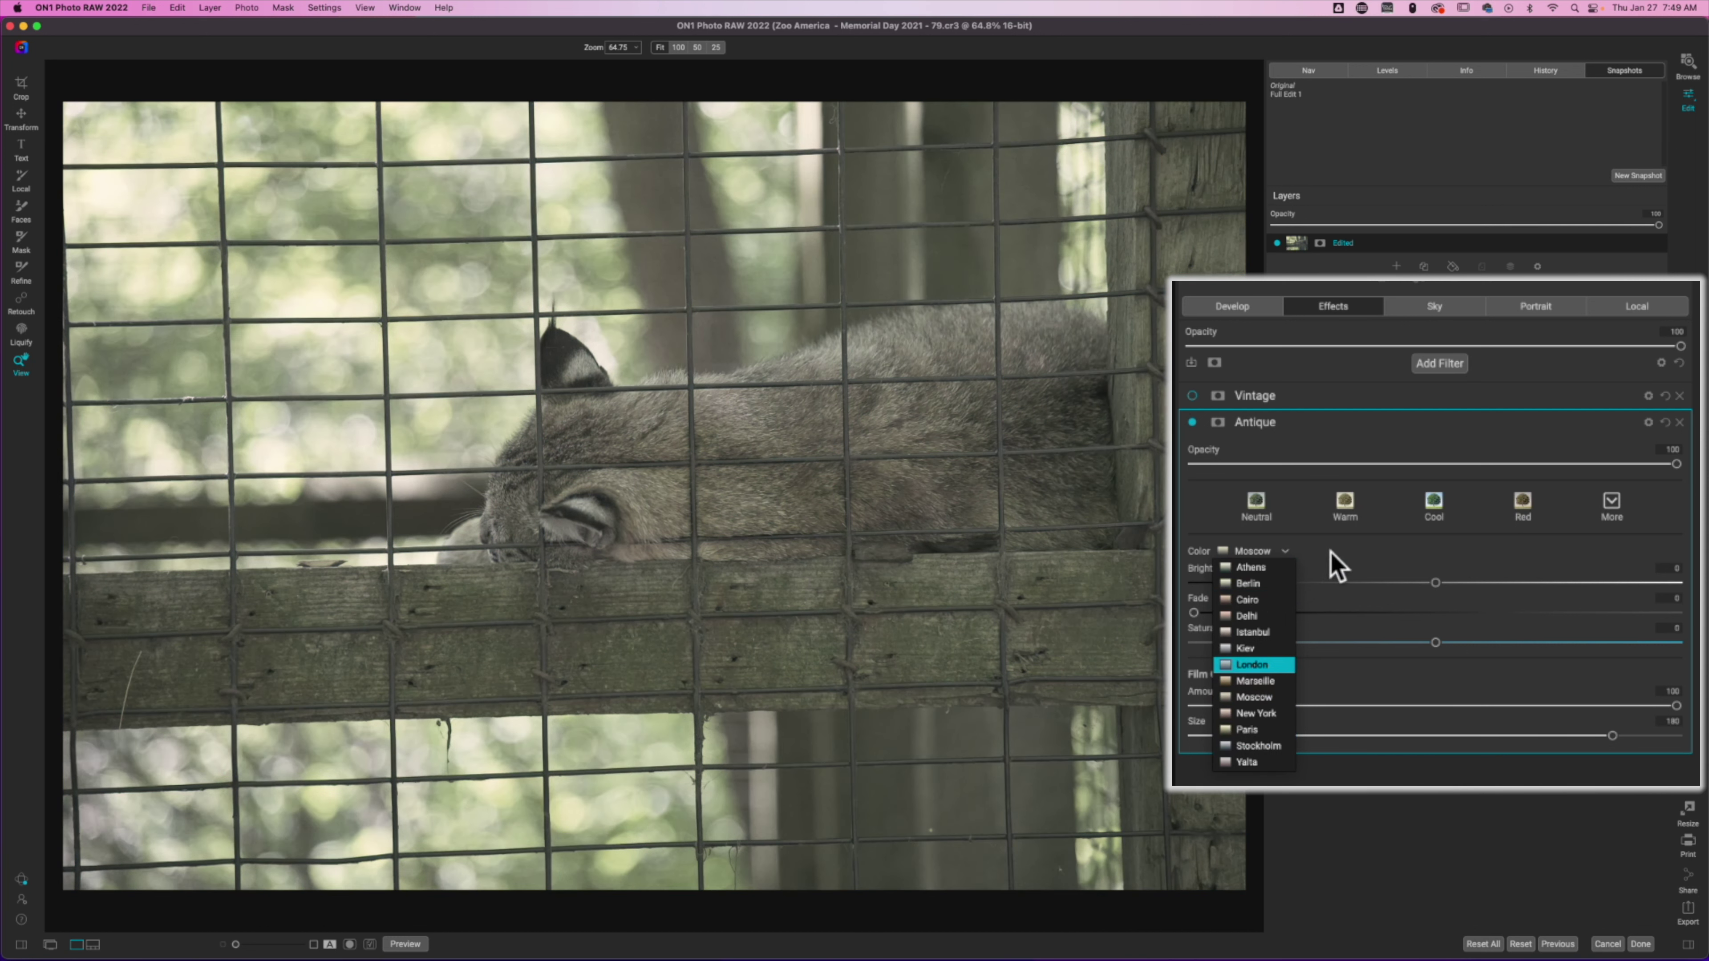
{"action": "left_click", "coordinate": [1335, 565]}
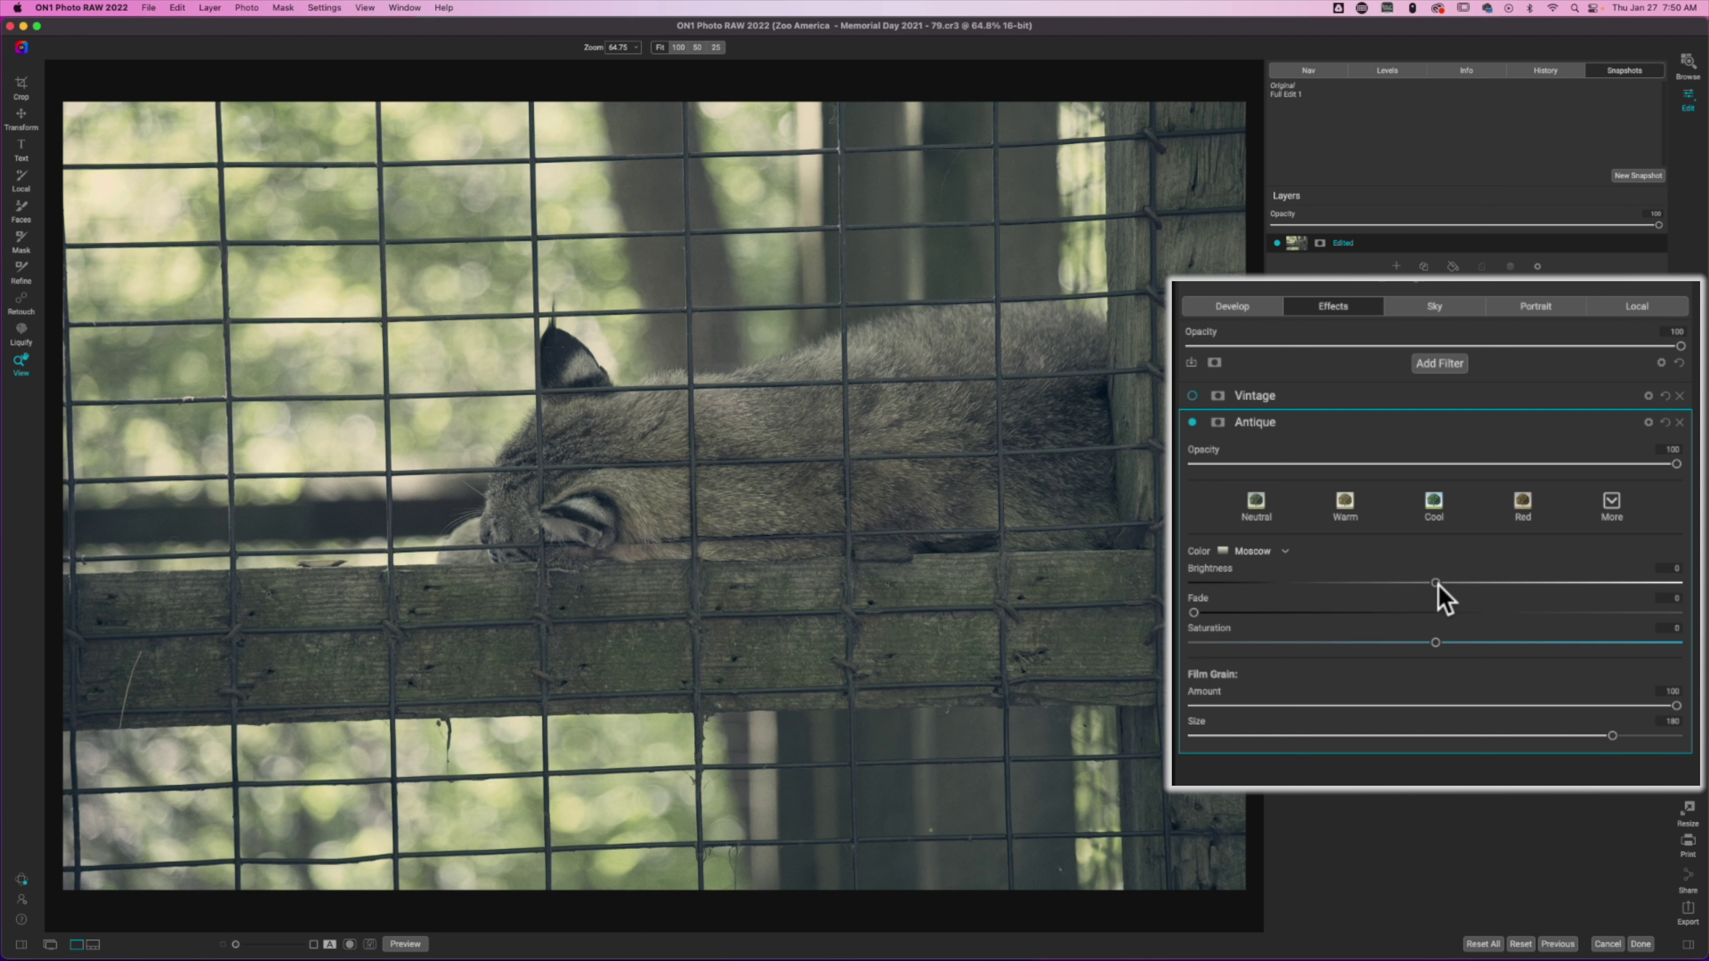
Raise Antique Brightness to 14 and Fade to 11, and drop Saturation to -13.
{"action": "left_click_drag", "start_coordinate": [1435, 583], "coordinate": [1511, 593]}
{"action": "left_click", "coordinate": [1194, 612]}
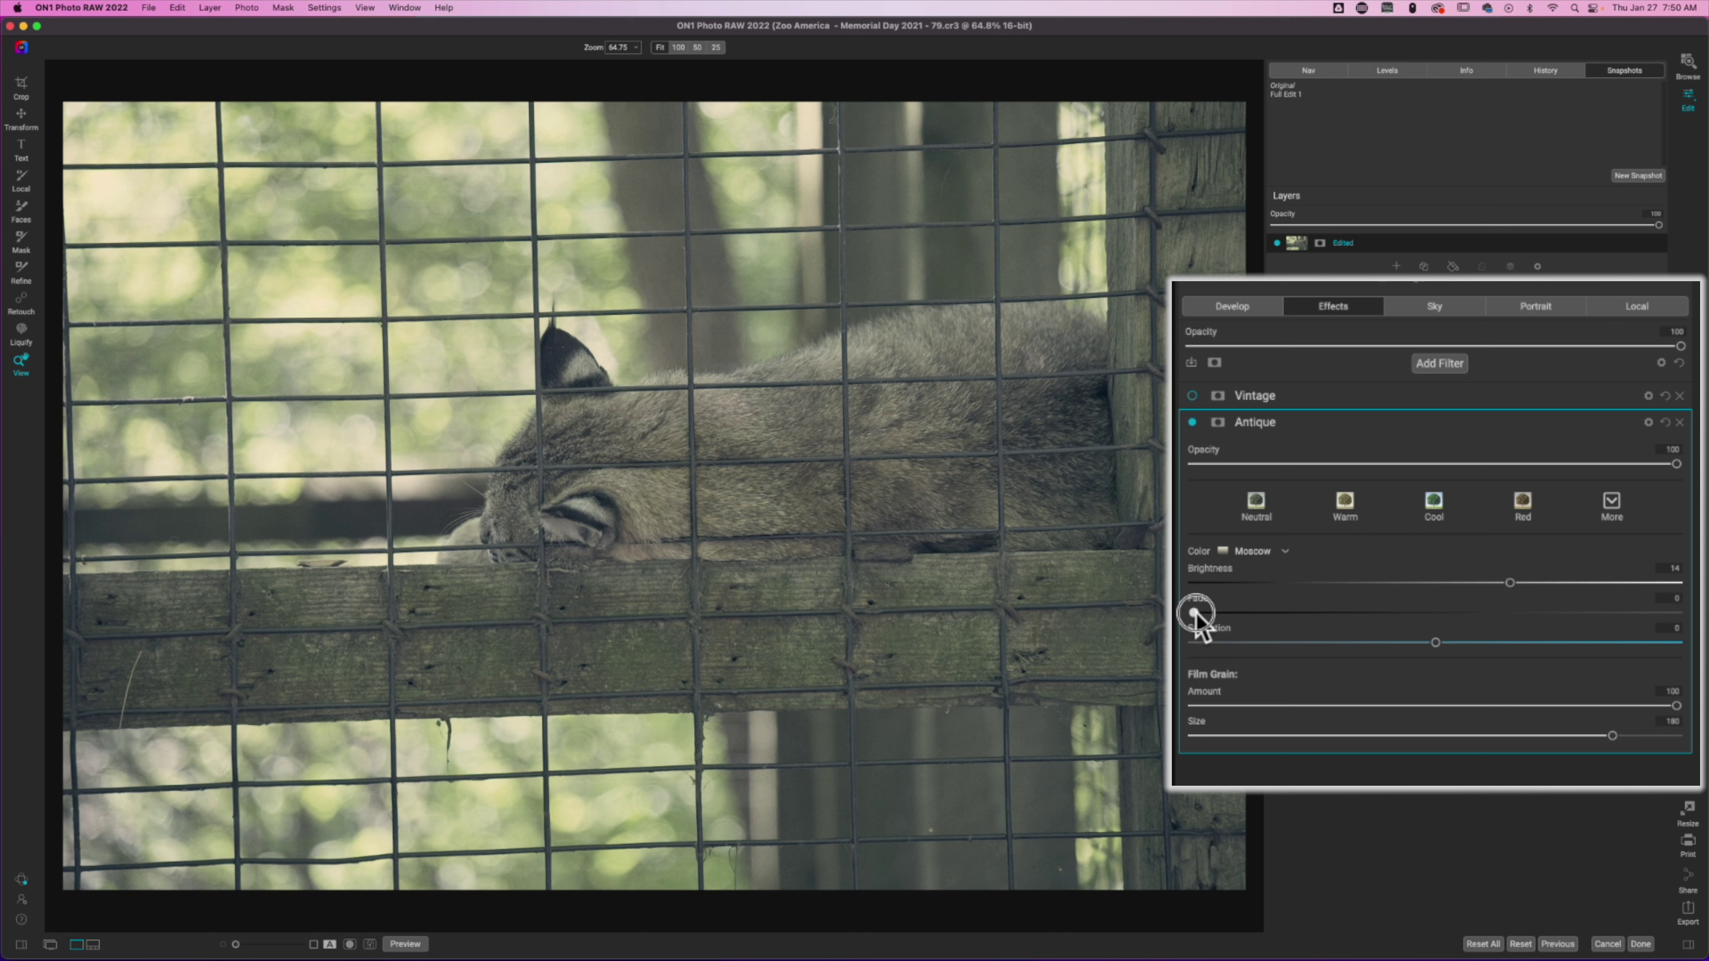
{"action": "left_click_drag", "start_coordinate": [1194, 613], "coordinate": [1246, 614]}
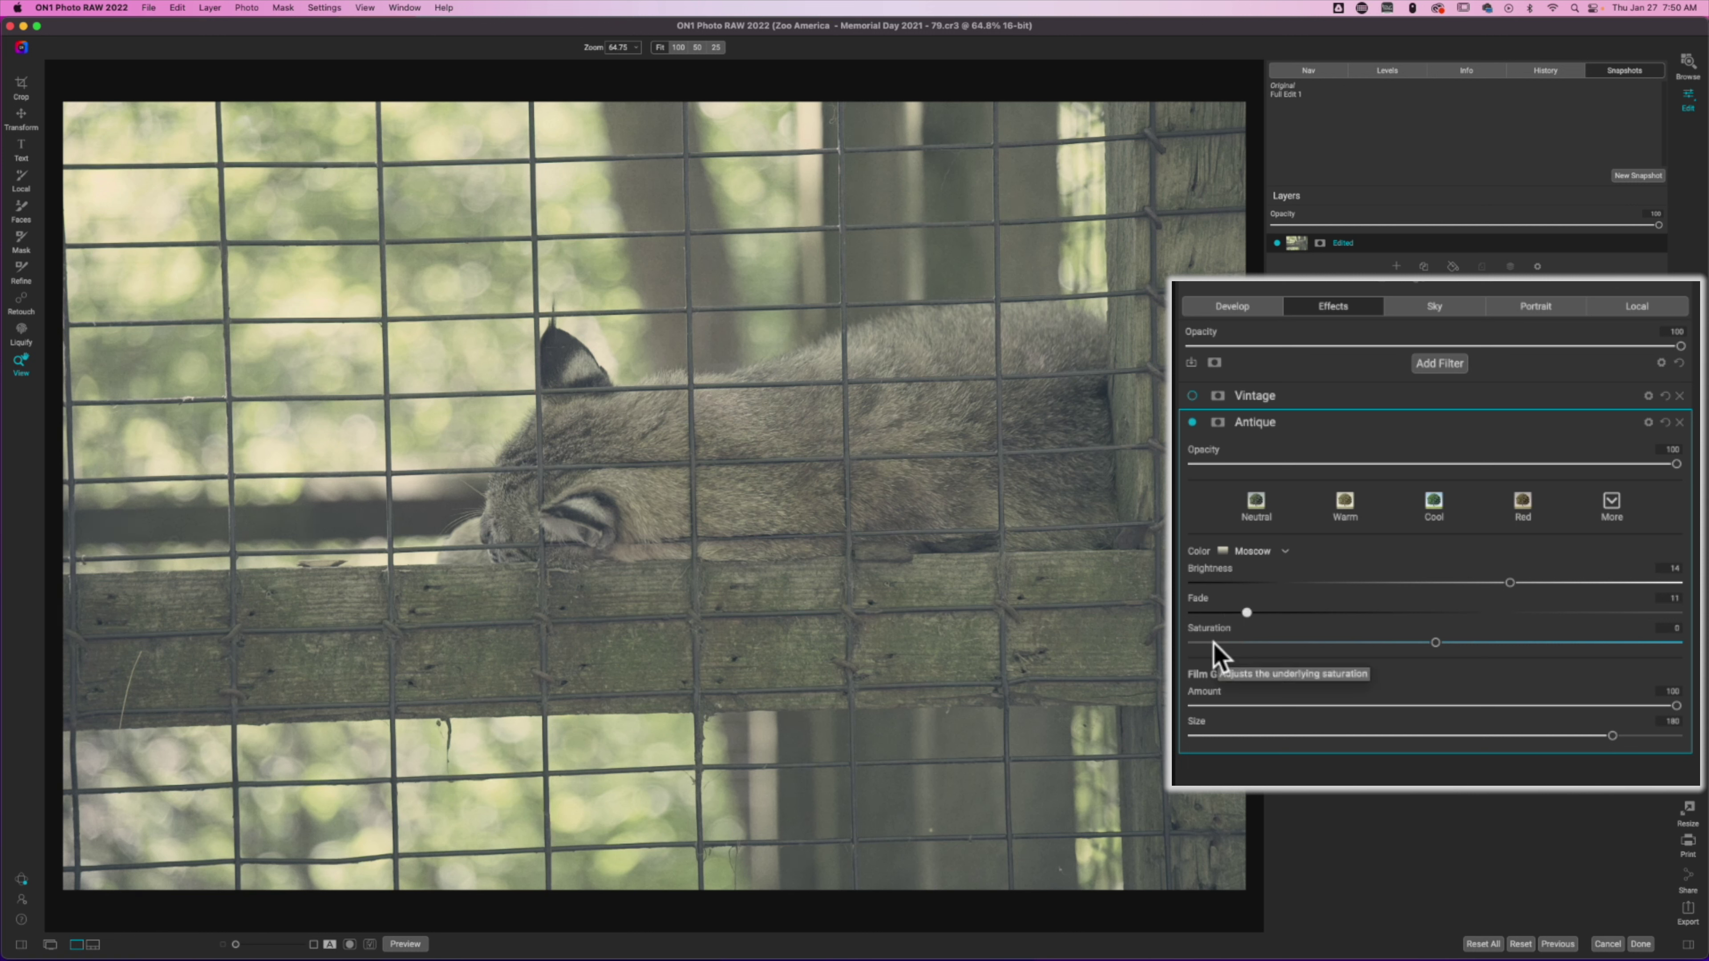
{"action": "left_click_drag", "start_coordinate": [1436, 648], "coordinate": [1353, 660]}
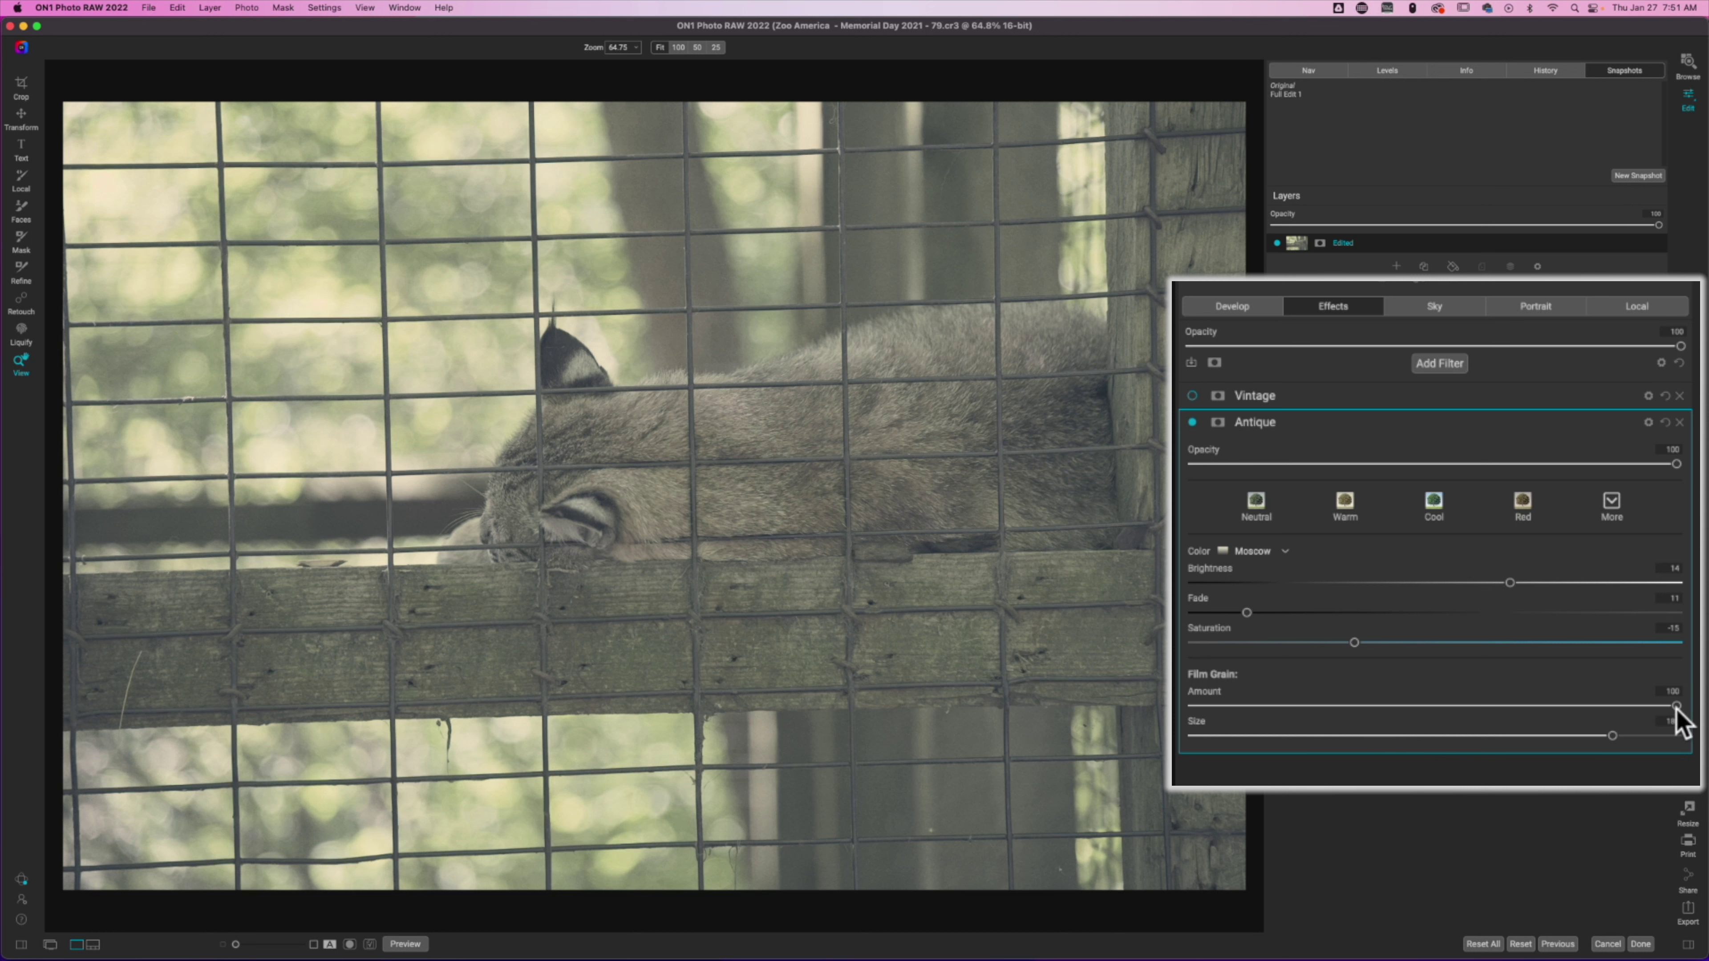
Enlarge grain size to 200, compare grain off and on at 100% zoom, then settle at 193.
{"action": "left_click", "coordinate": [1613, 738]}
{"action": "left_click_drag", "start_coordinate": [1613, 738], "coordinate": [1678, 740]}
{"action": "left_click", "coordinate": [973, 736]}
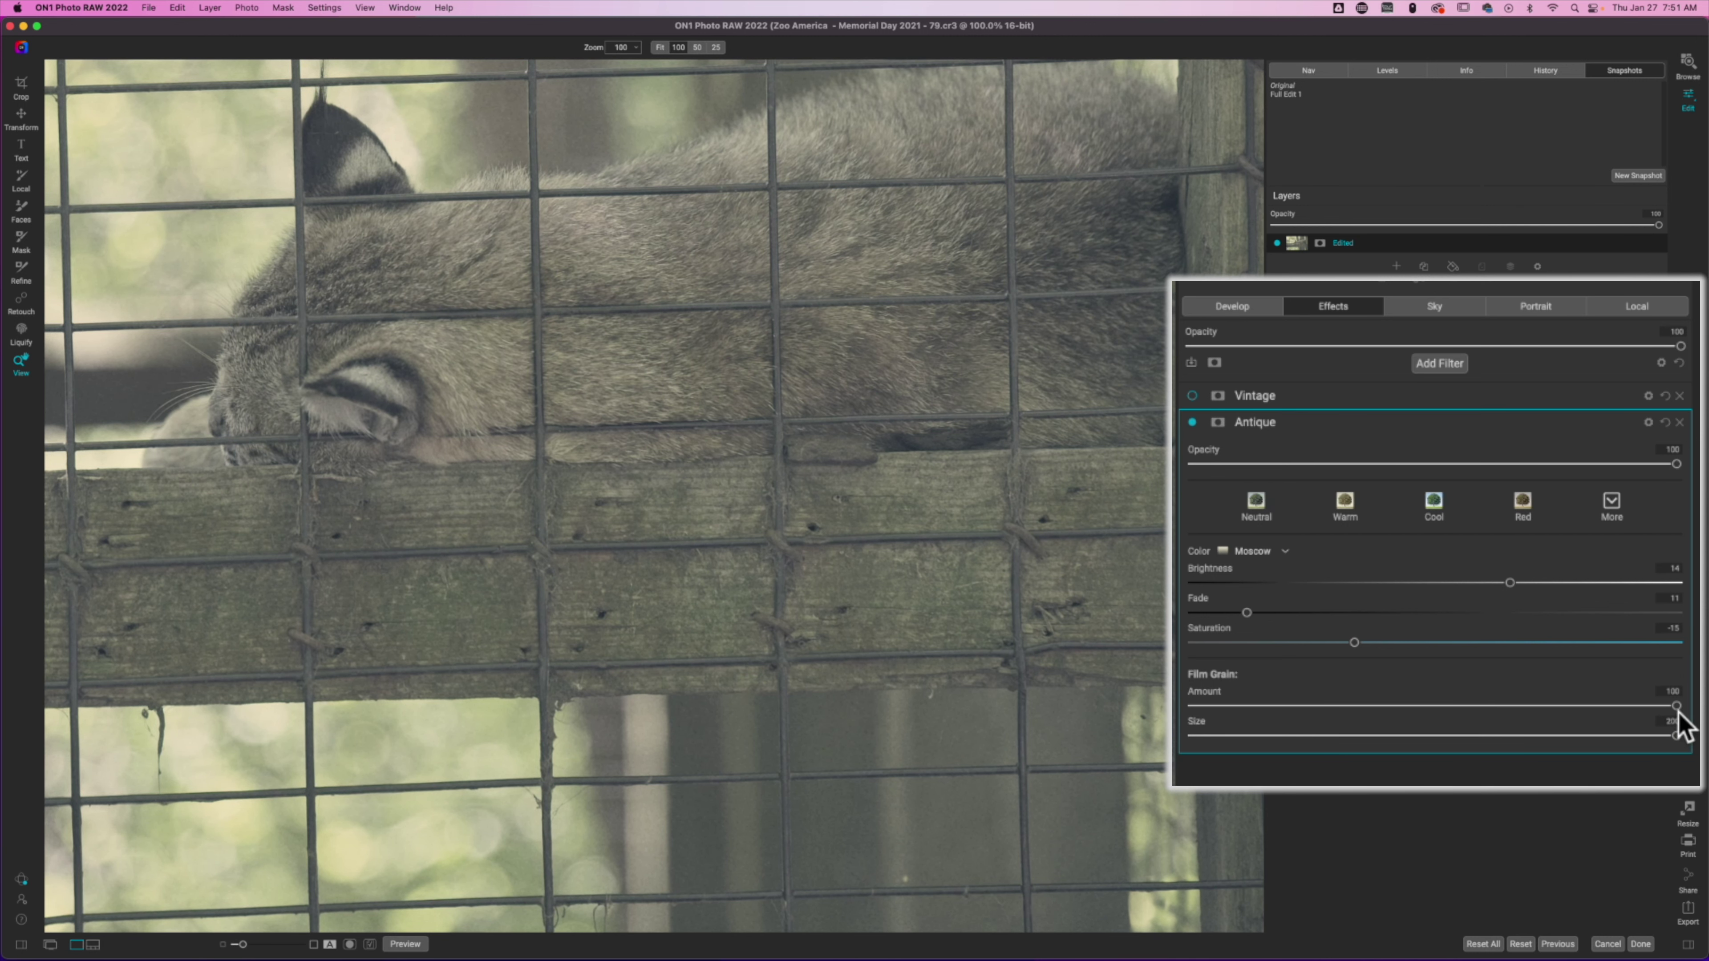
{"action": "left_click_drag", "start_coordinate": [1675, 706], "coordinate": [1091, 609]}
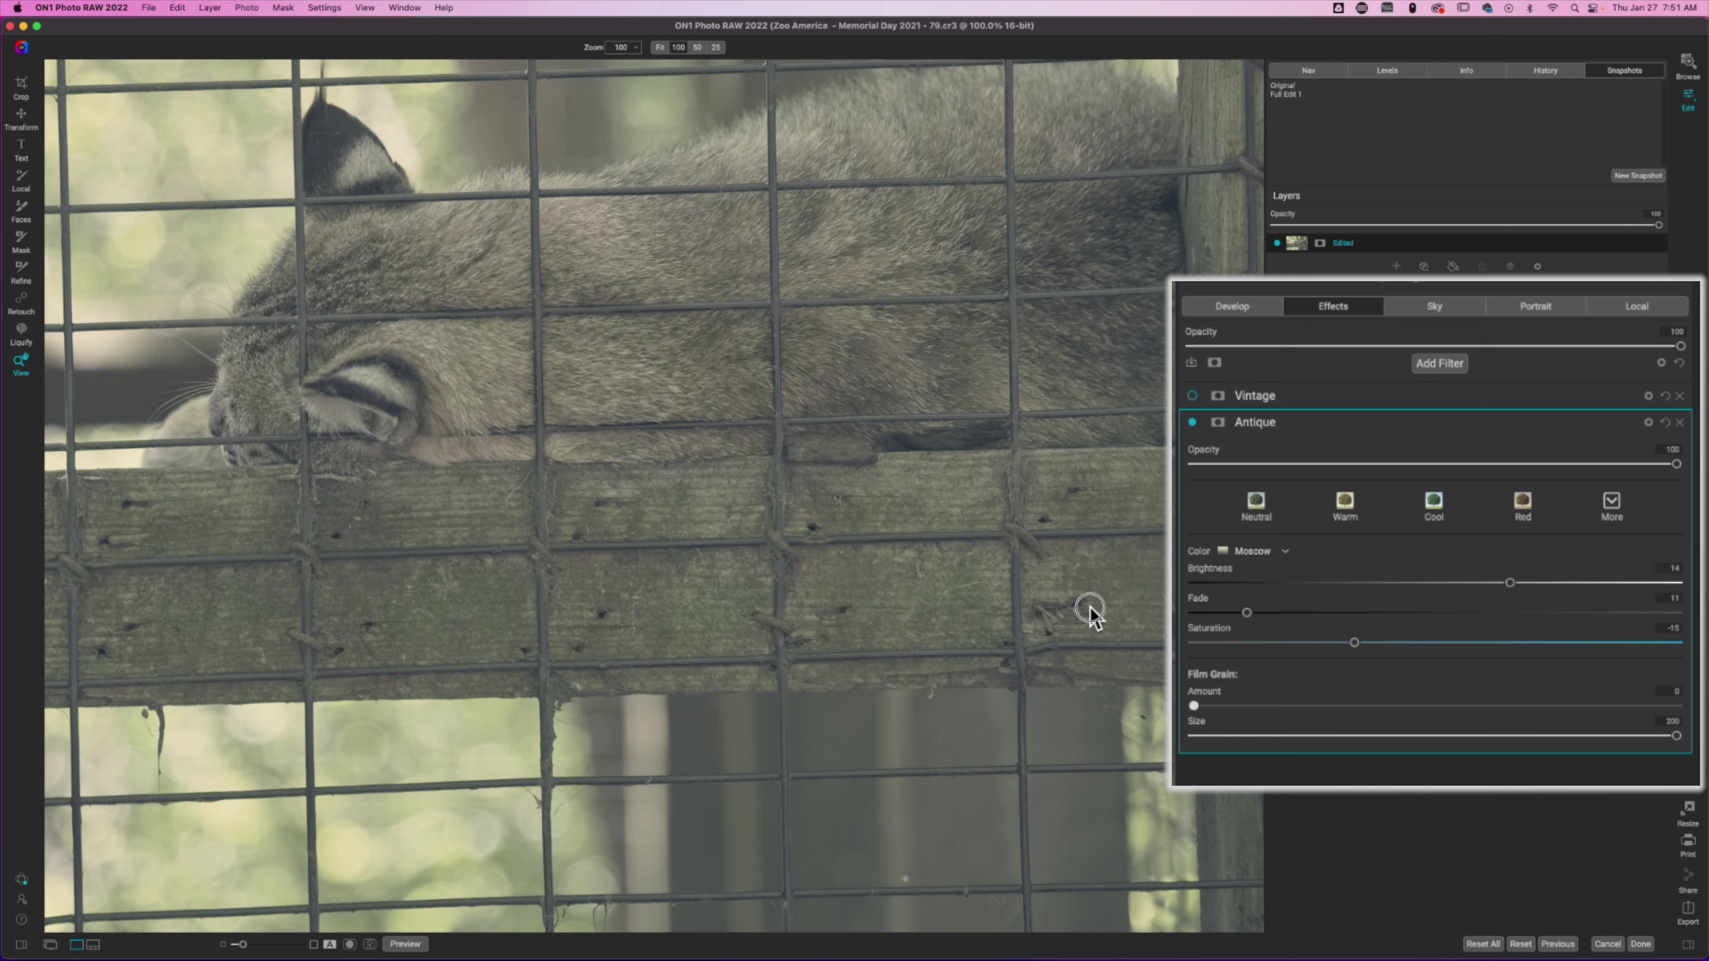
{"action": "left_click_drag", "start_coordinate": [1090, 611], "coordinate": [1679, 707]}
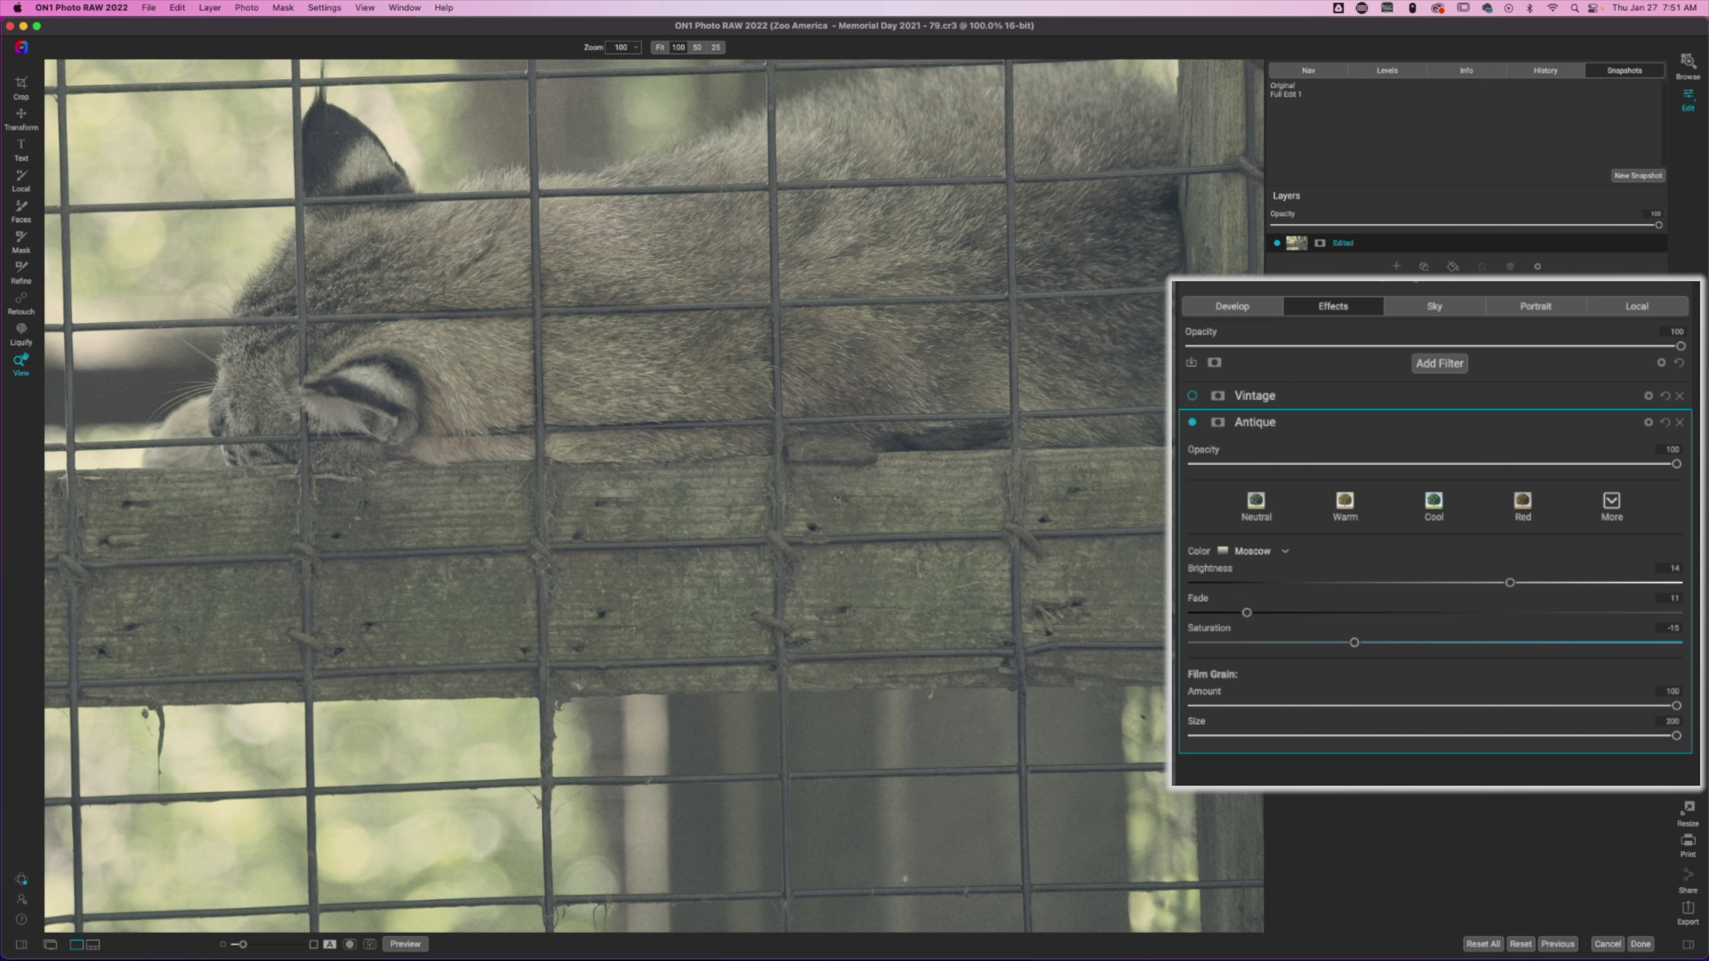
{"action": "left_click_drag", "start_coordinate": [1678, 737], "coordinate": [1655, 739]}
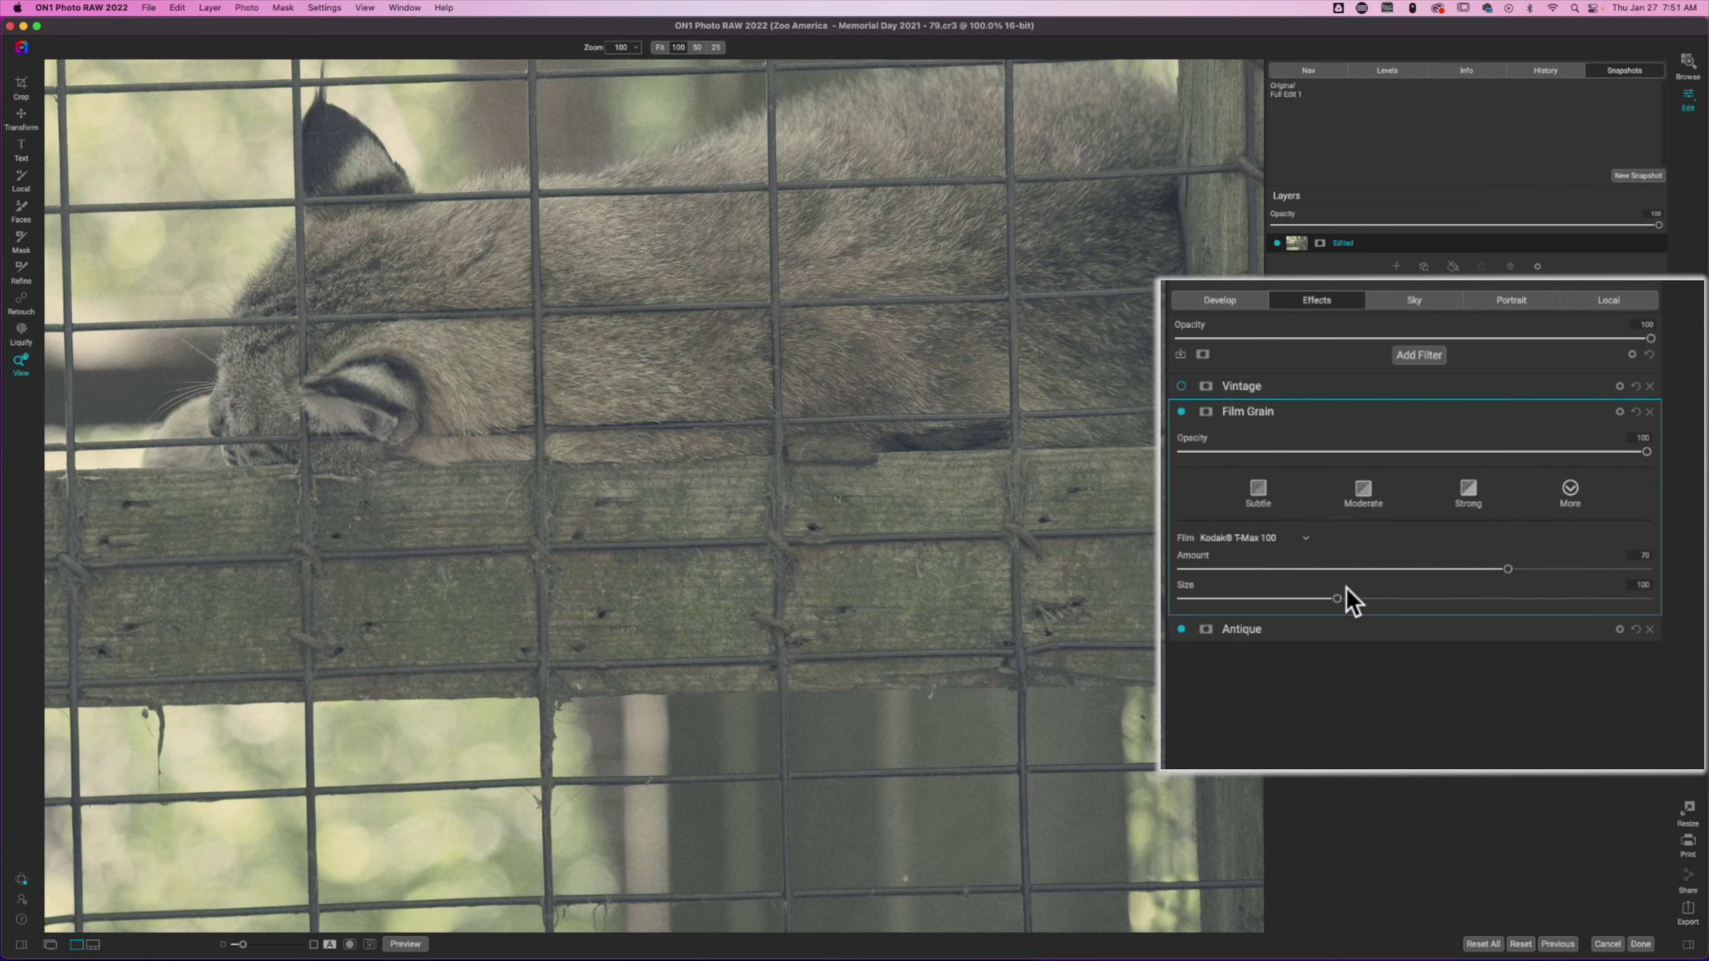
{"action": "left_click", "coordinate": [1305, 540]}
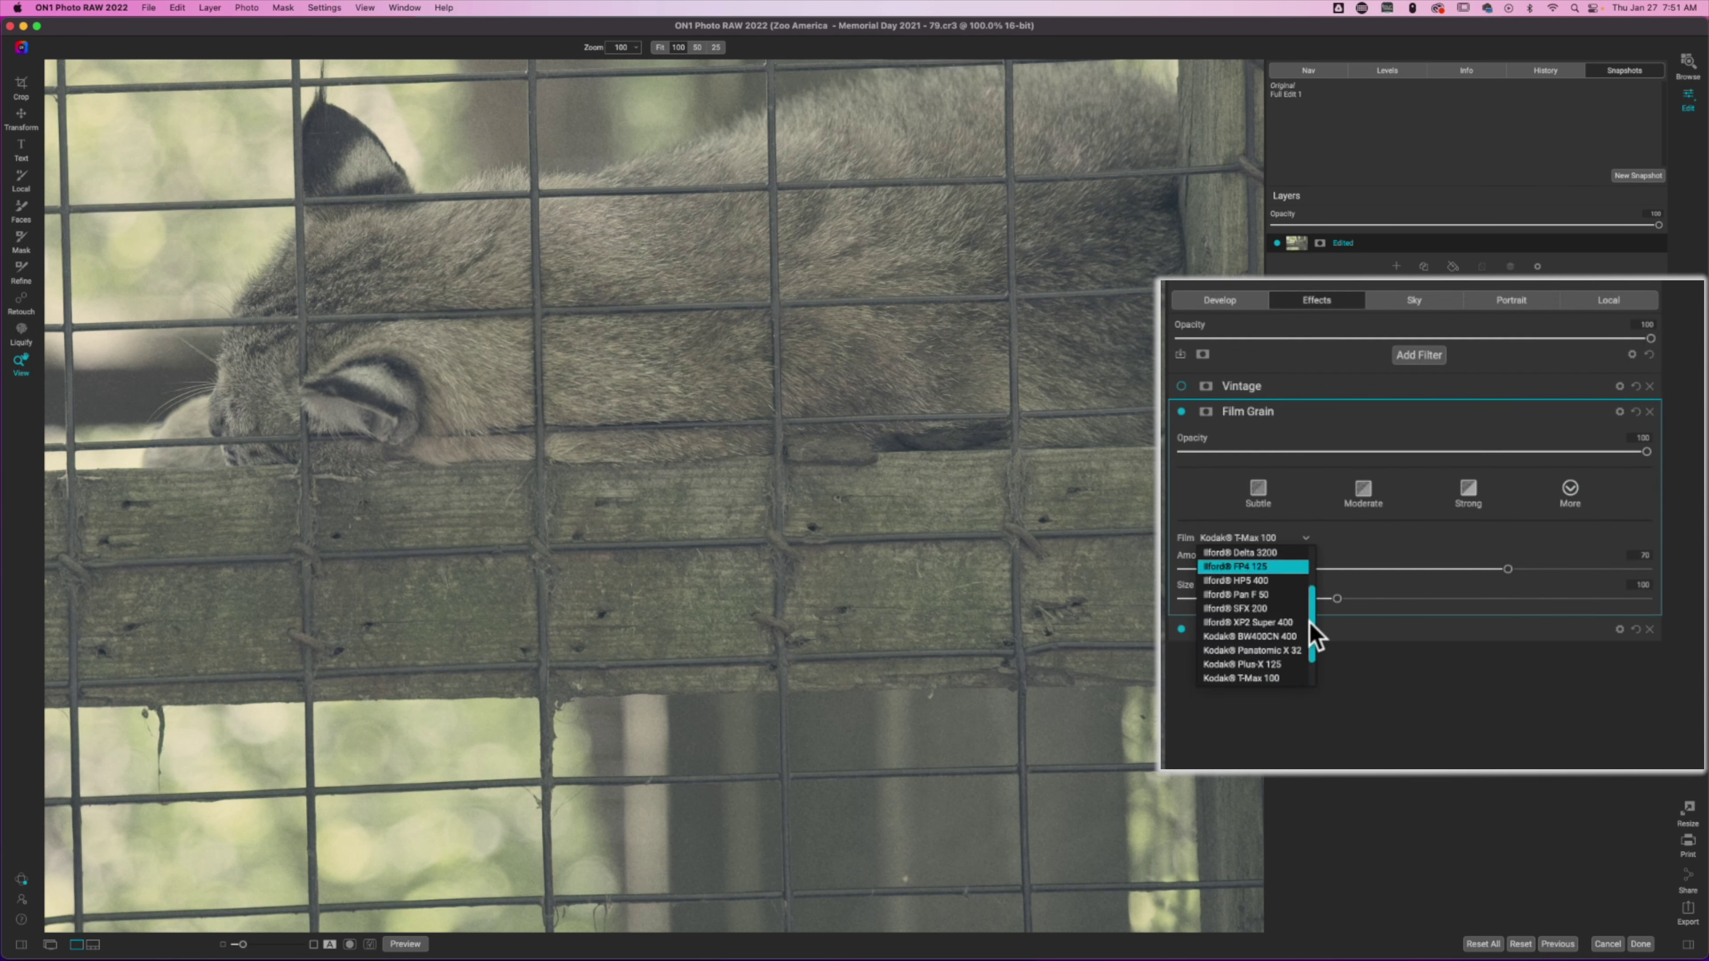
{"action": "scroll", "coordinate": [1309, 622], "scroll_direction": "up", "scroll_amount": 2}
{"action": "left_click", "coordinate": [1252, 583]}
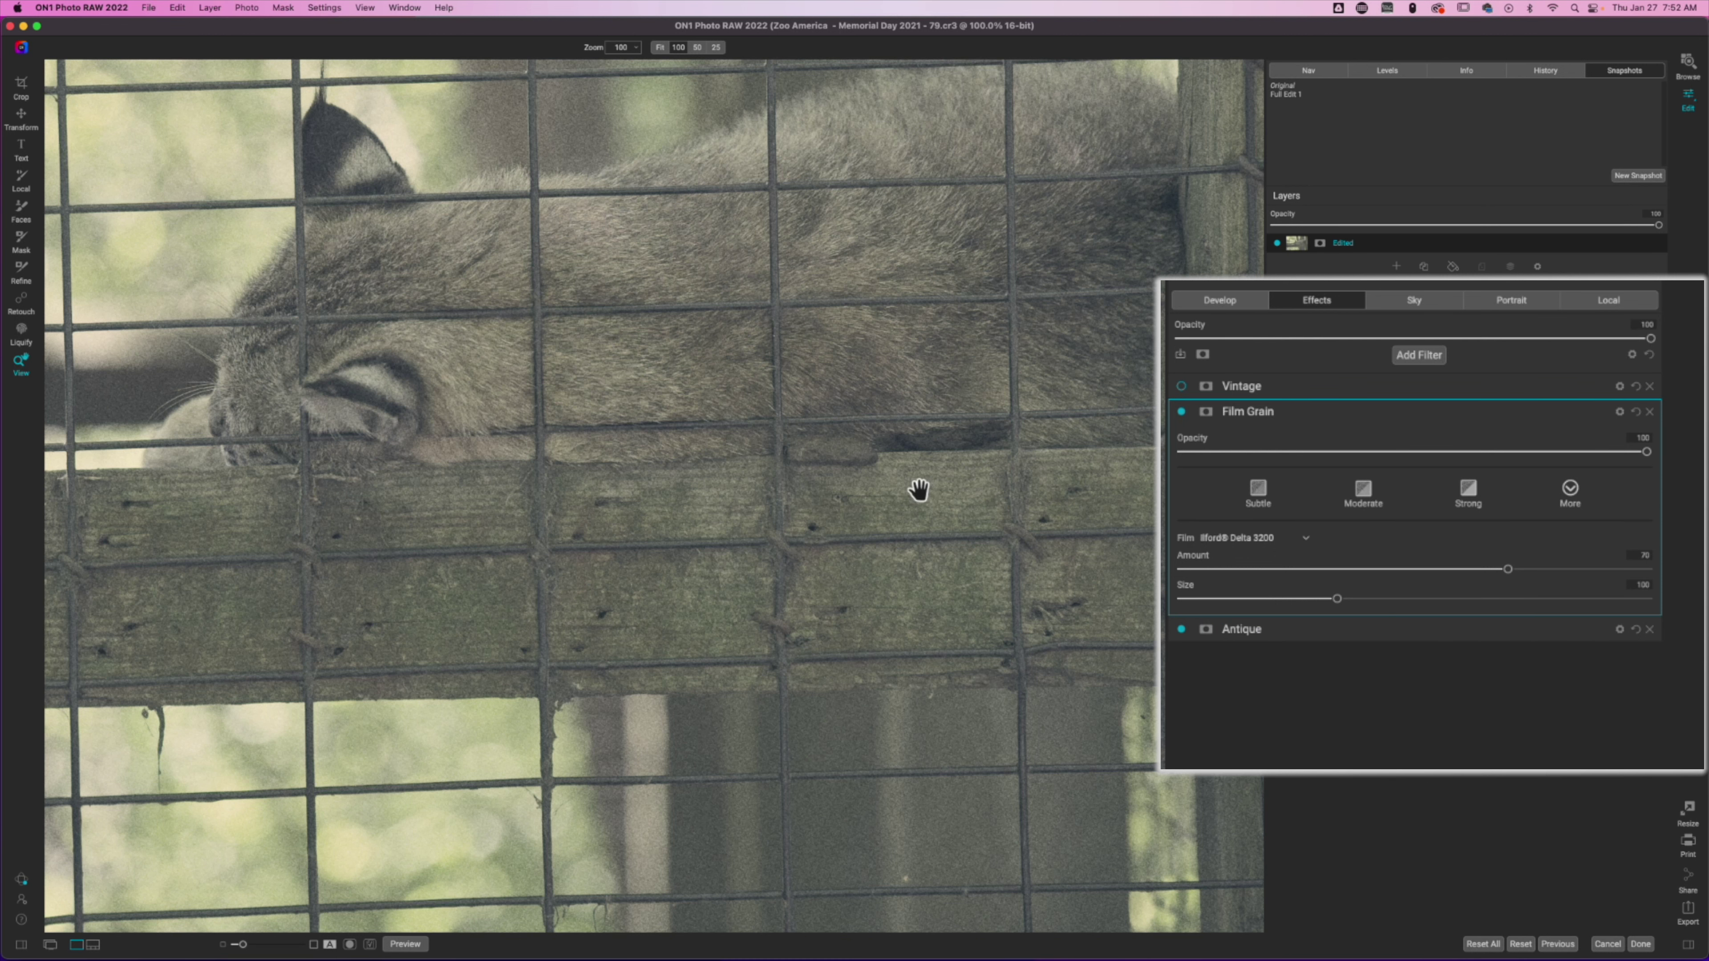
{"action": "scroll", "coordinate": [919, 490], "scroll_direction": "down", "scroll_amount": 5}
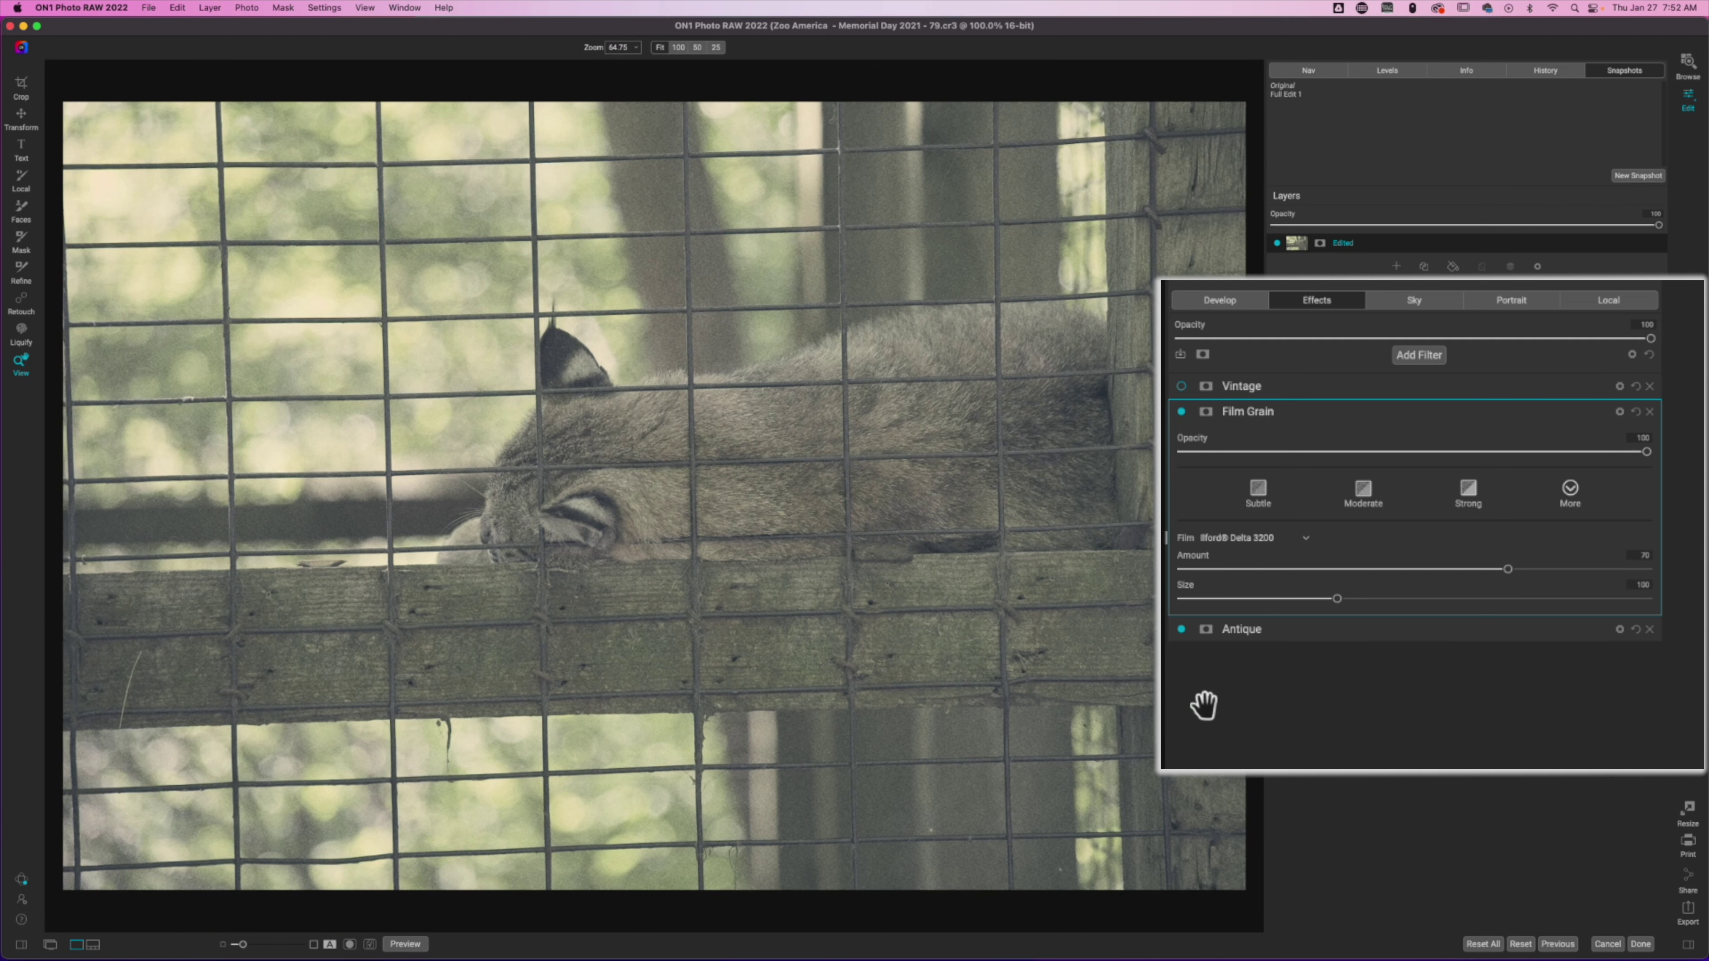
{"action": "left_click", "coordinate": [1182, 412]}
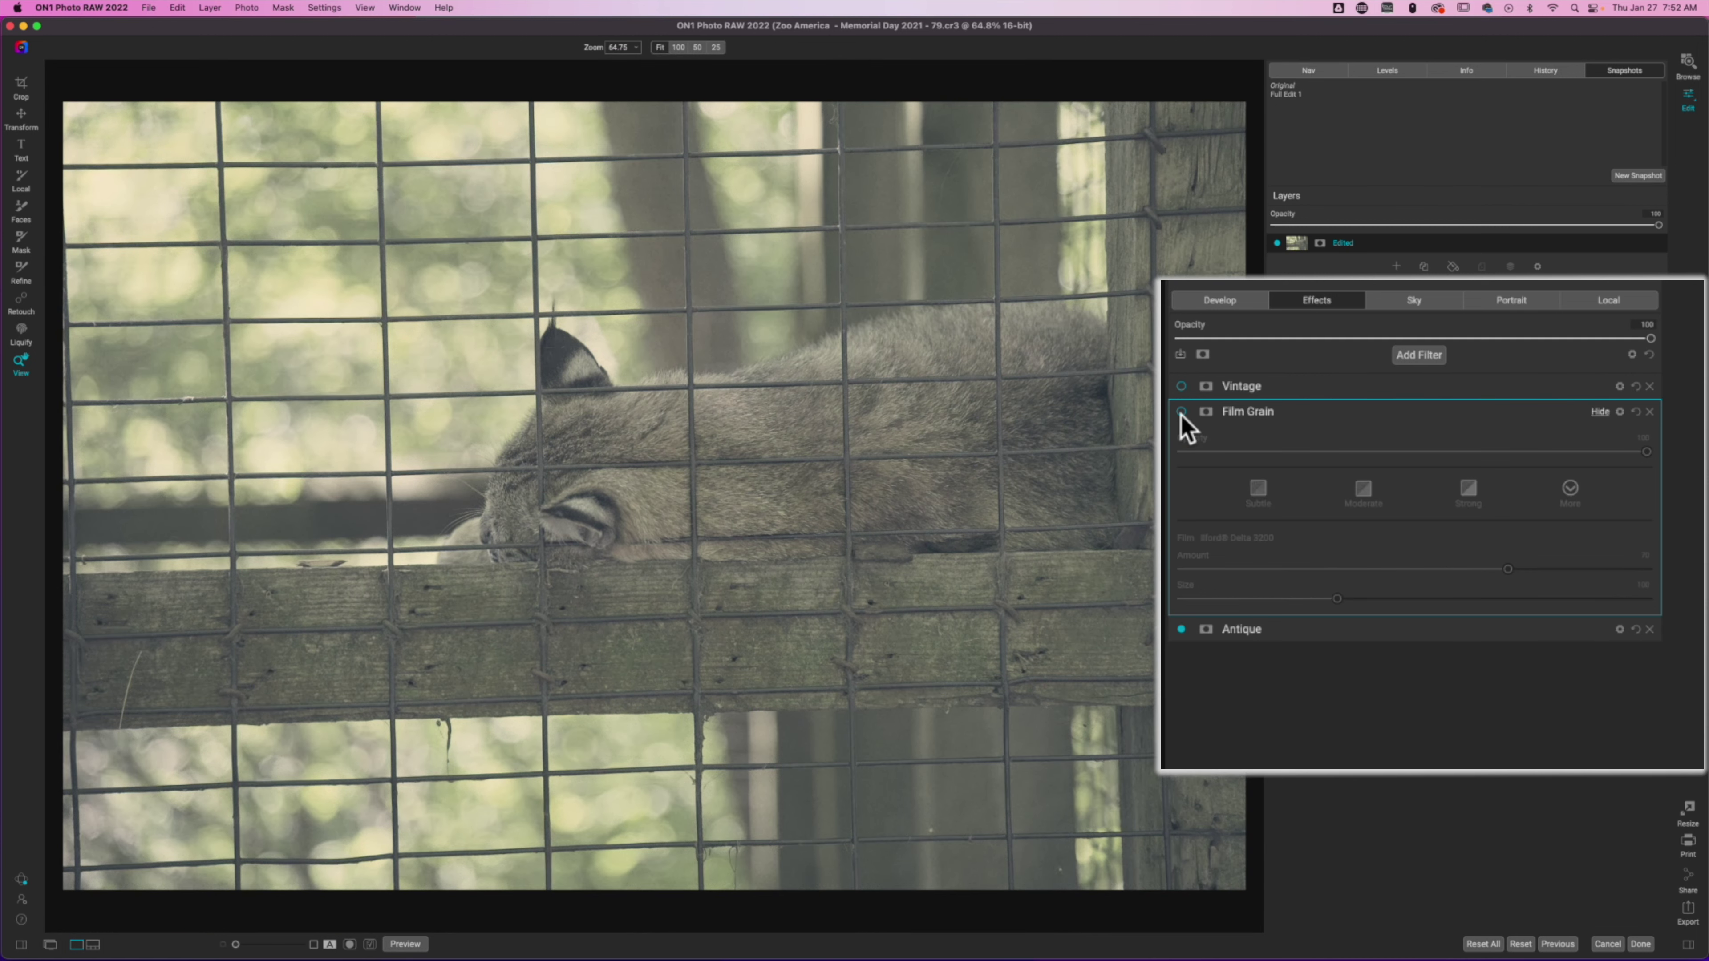
{"action": "left_click", "coordinate": [1182, 412]}
{"action": "left_click", "coordinate": [1182, 412]}
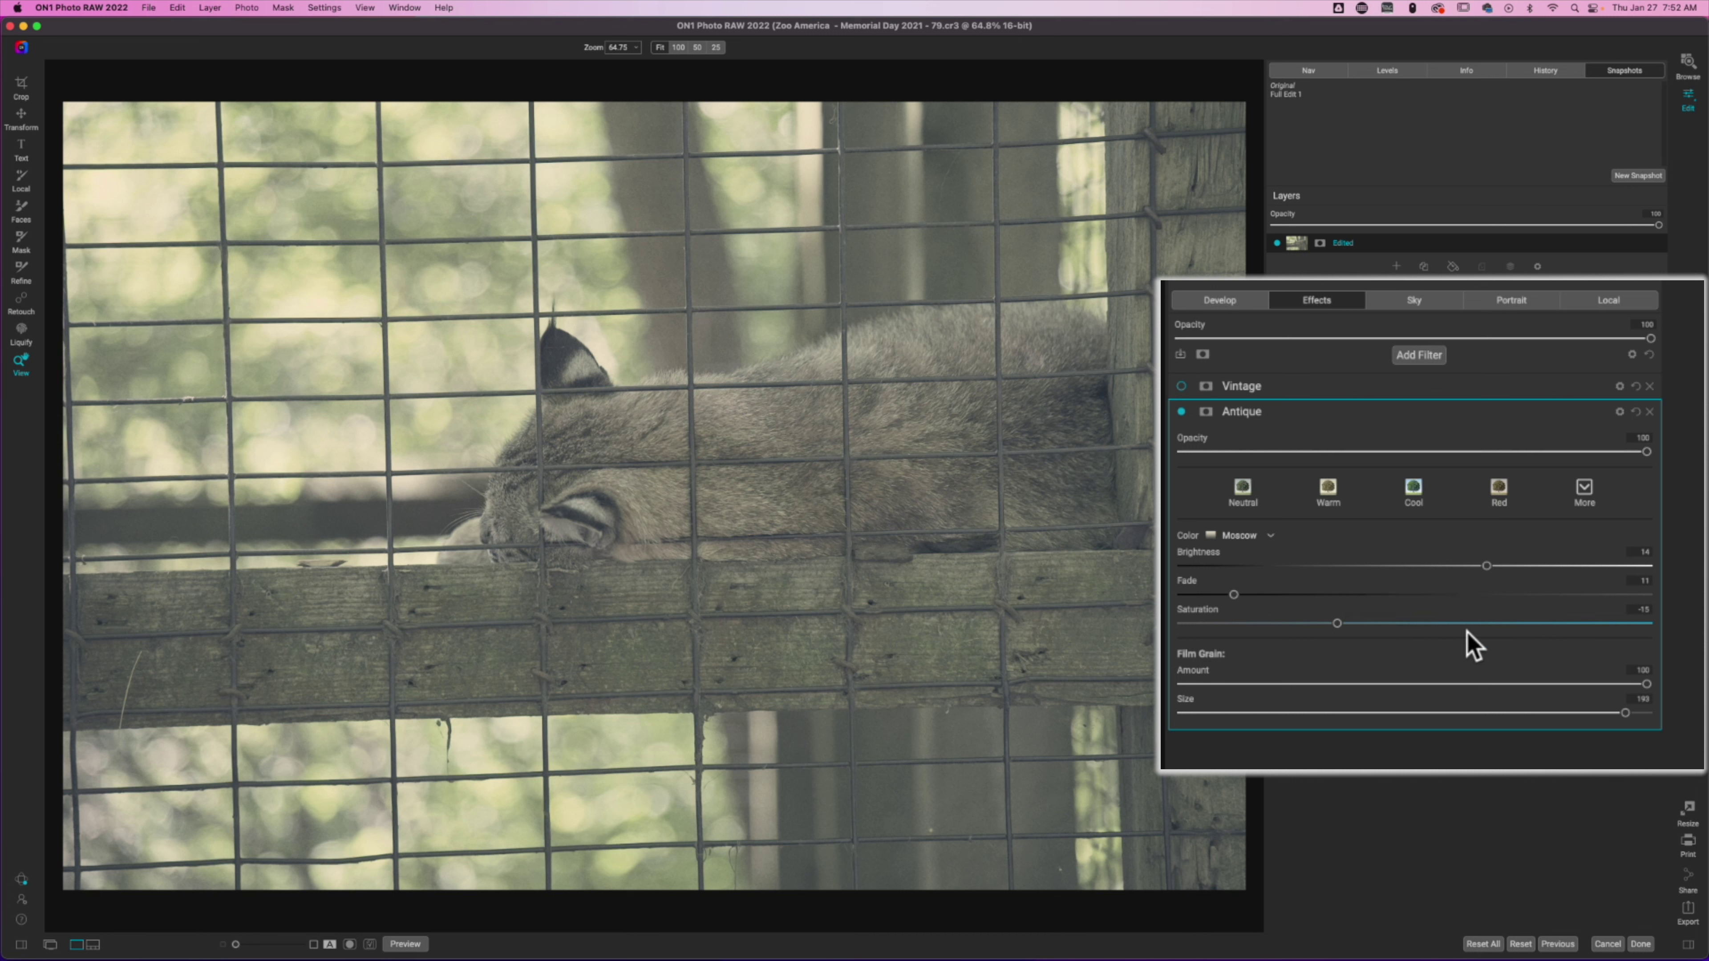
Preview the sepia, teal and red Antique presets and browse the full style list.
{"action": "left_click", "coordinate": [1328, 490]}
{"action": "left_click", "coordinate": [1413, 498]}
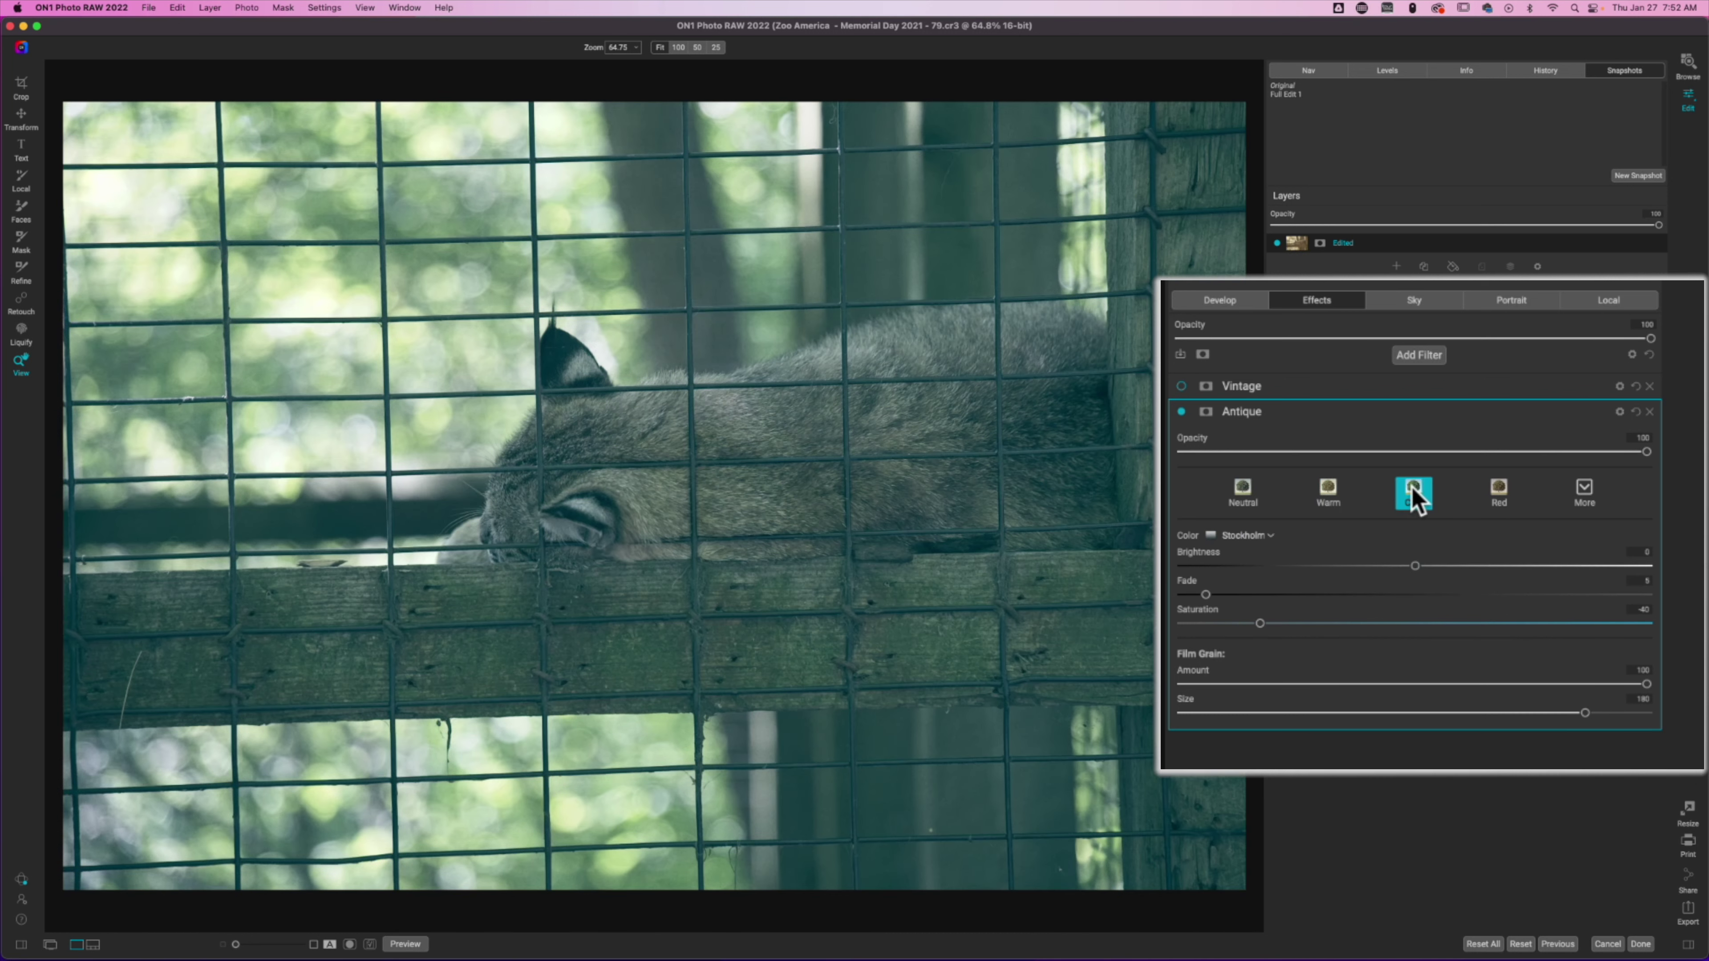
{"action": "left_click", "coordinate": [1499, 497]}
{"action": "left_click", "coordinate": [1583, 494]}
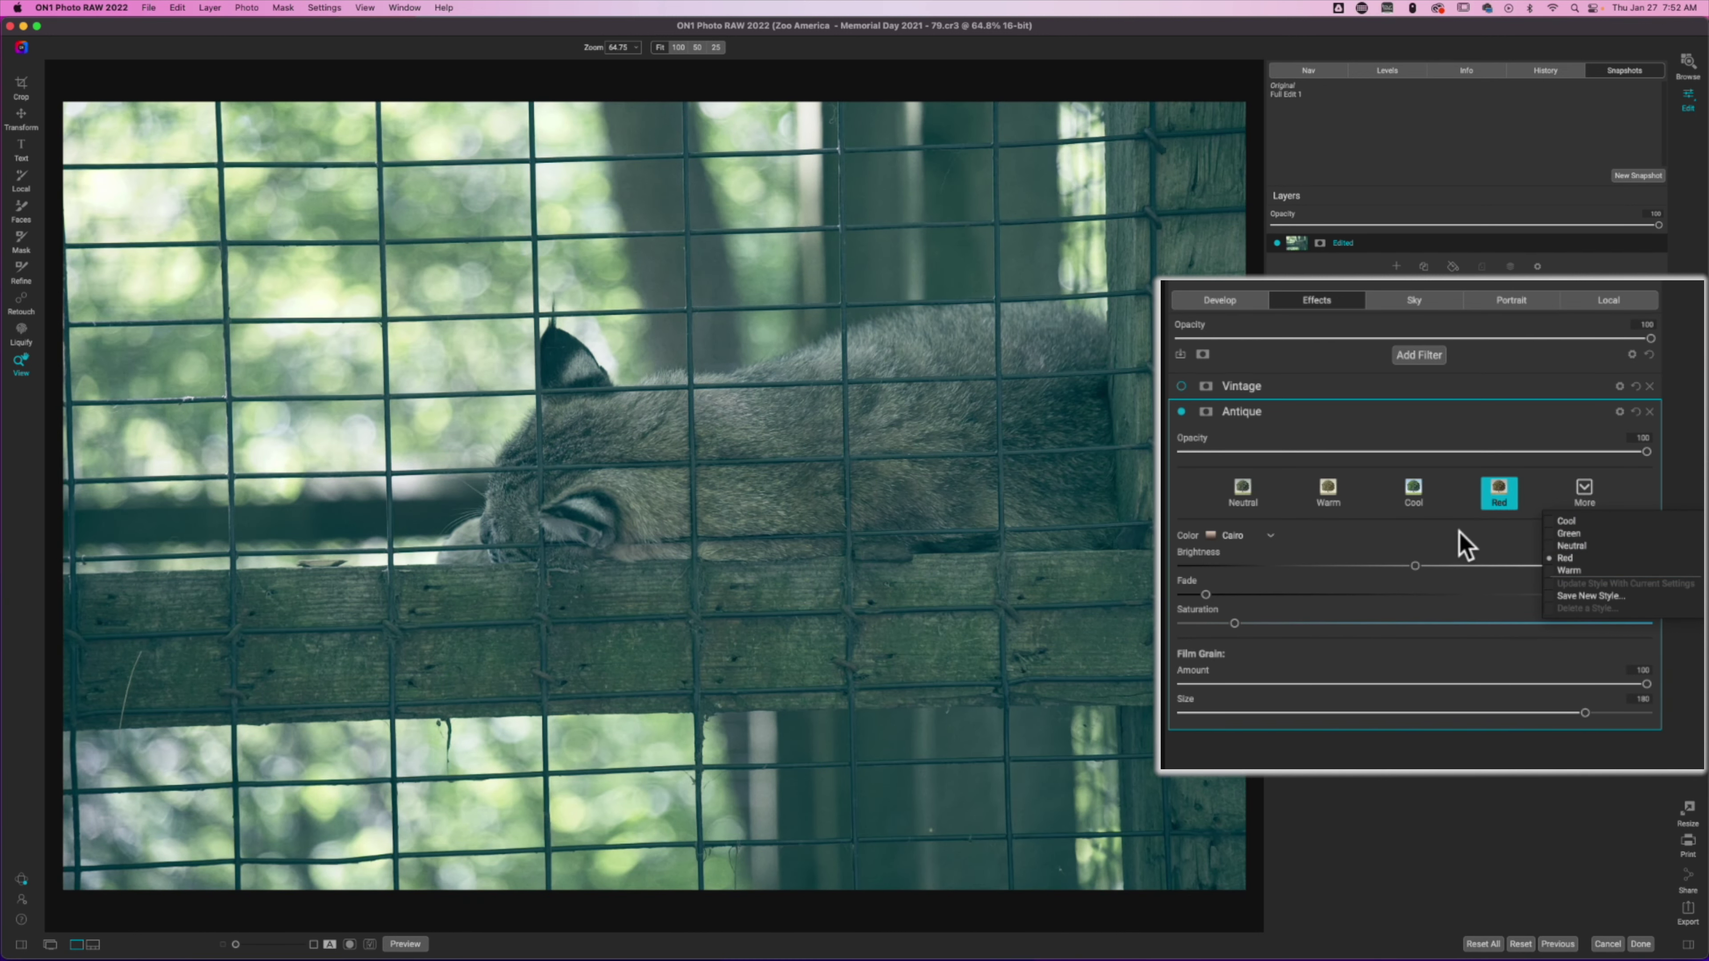
{"action": "left_click", "coordinate": [1459, 533]}
Switch the Antique colour to Yalta, grain size 111, Saturation -24, and raise Brightness.
{"action": "left_click", "coordinate": [1258, 536]}
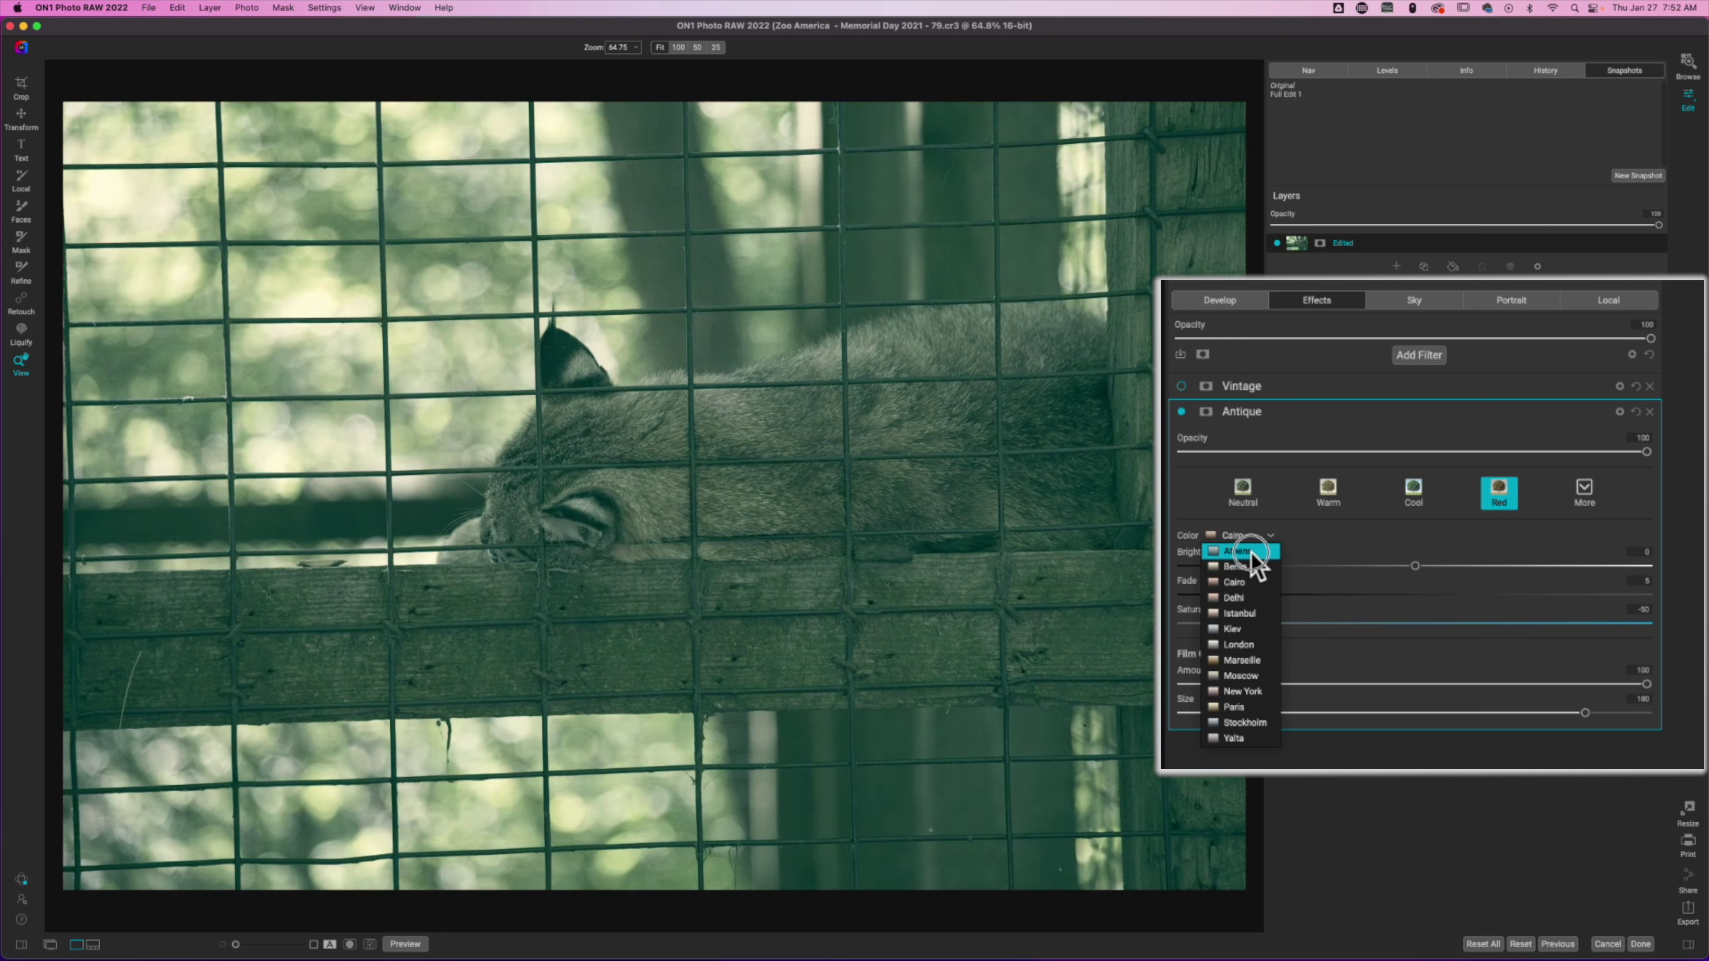
{"action": "left_click", "coordinate": [1252, 551]}
{"action": "left_click", "coordinate": [1253, 542]}
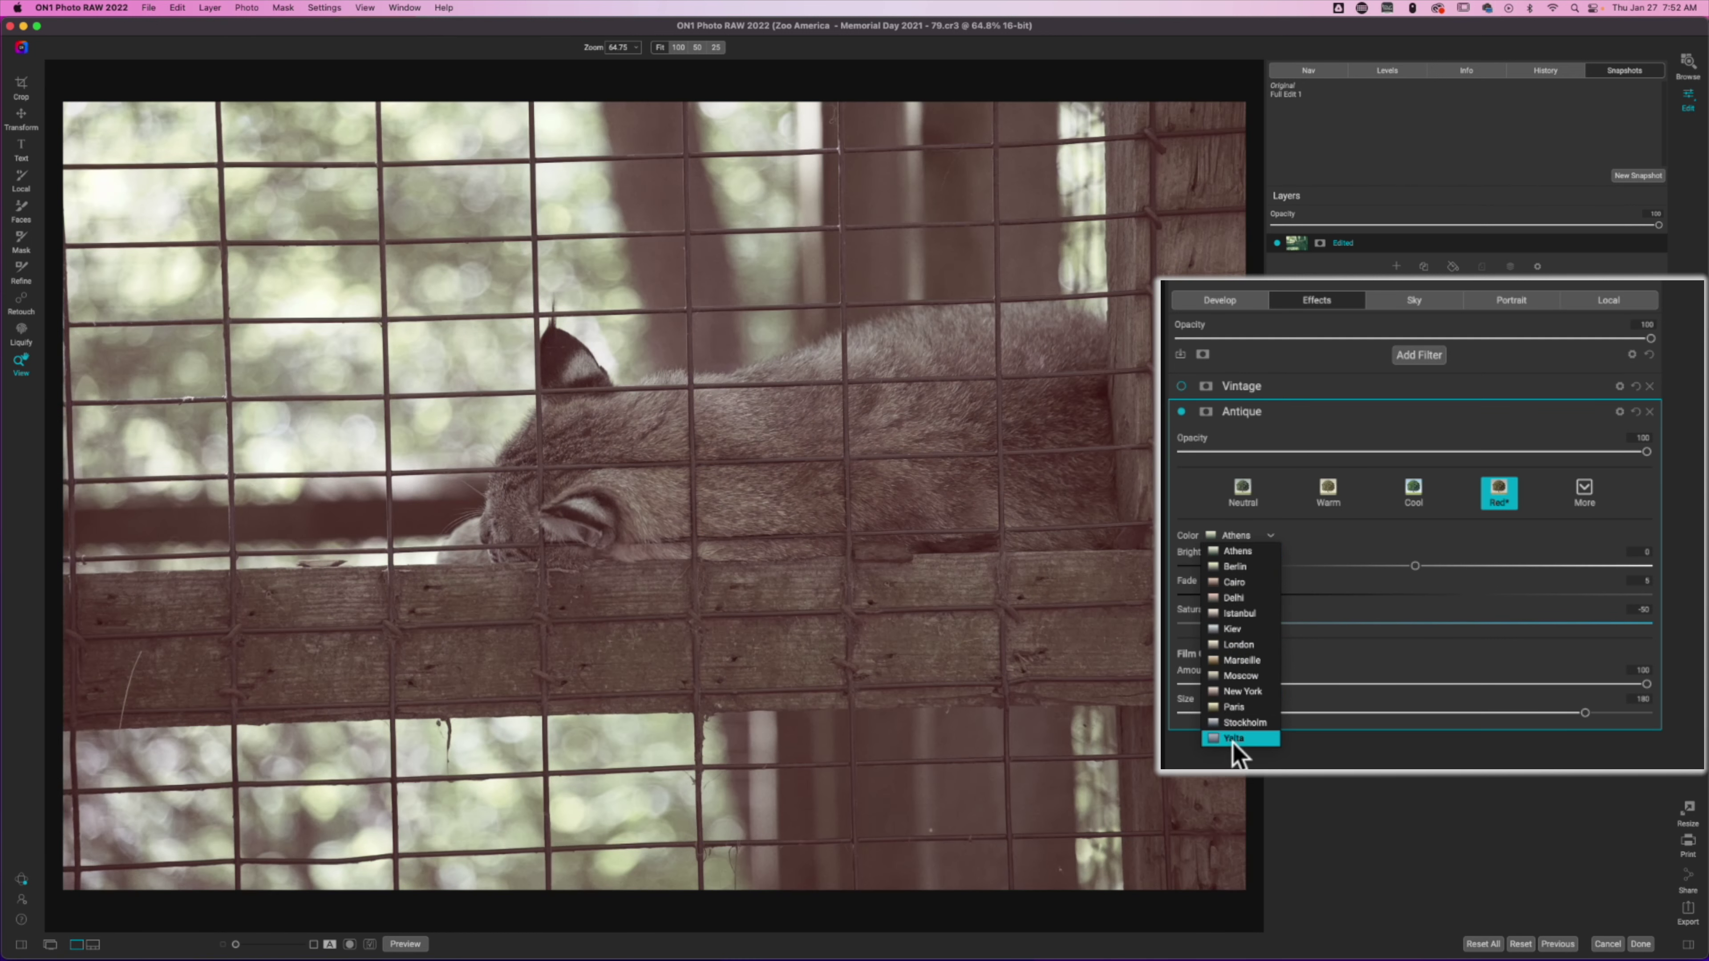
{"action": "left_click", "coordinate": [1234, 738]}
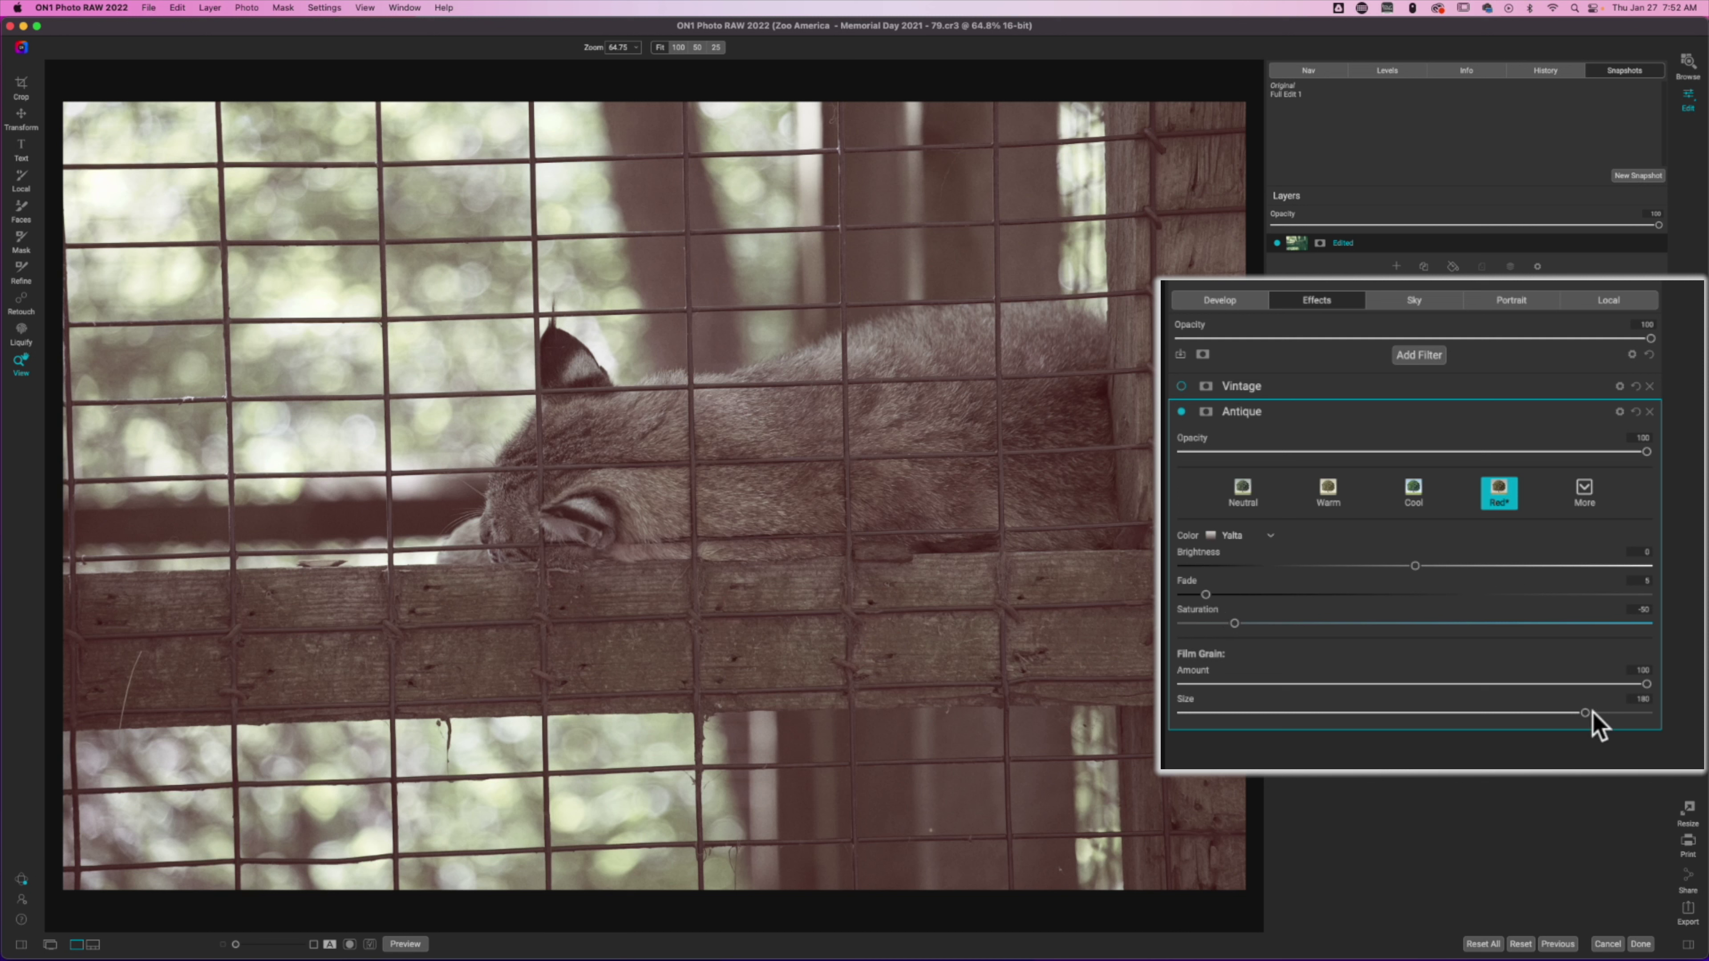
{"action": "left_click_drag", "start_coordinate": [1587, 712], "coordinate": [1372, 713]}
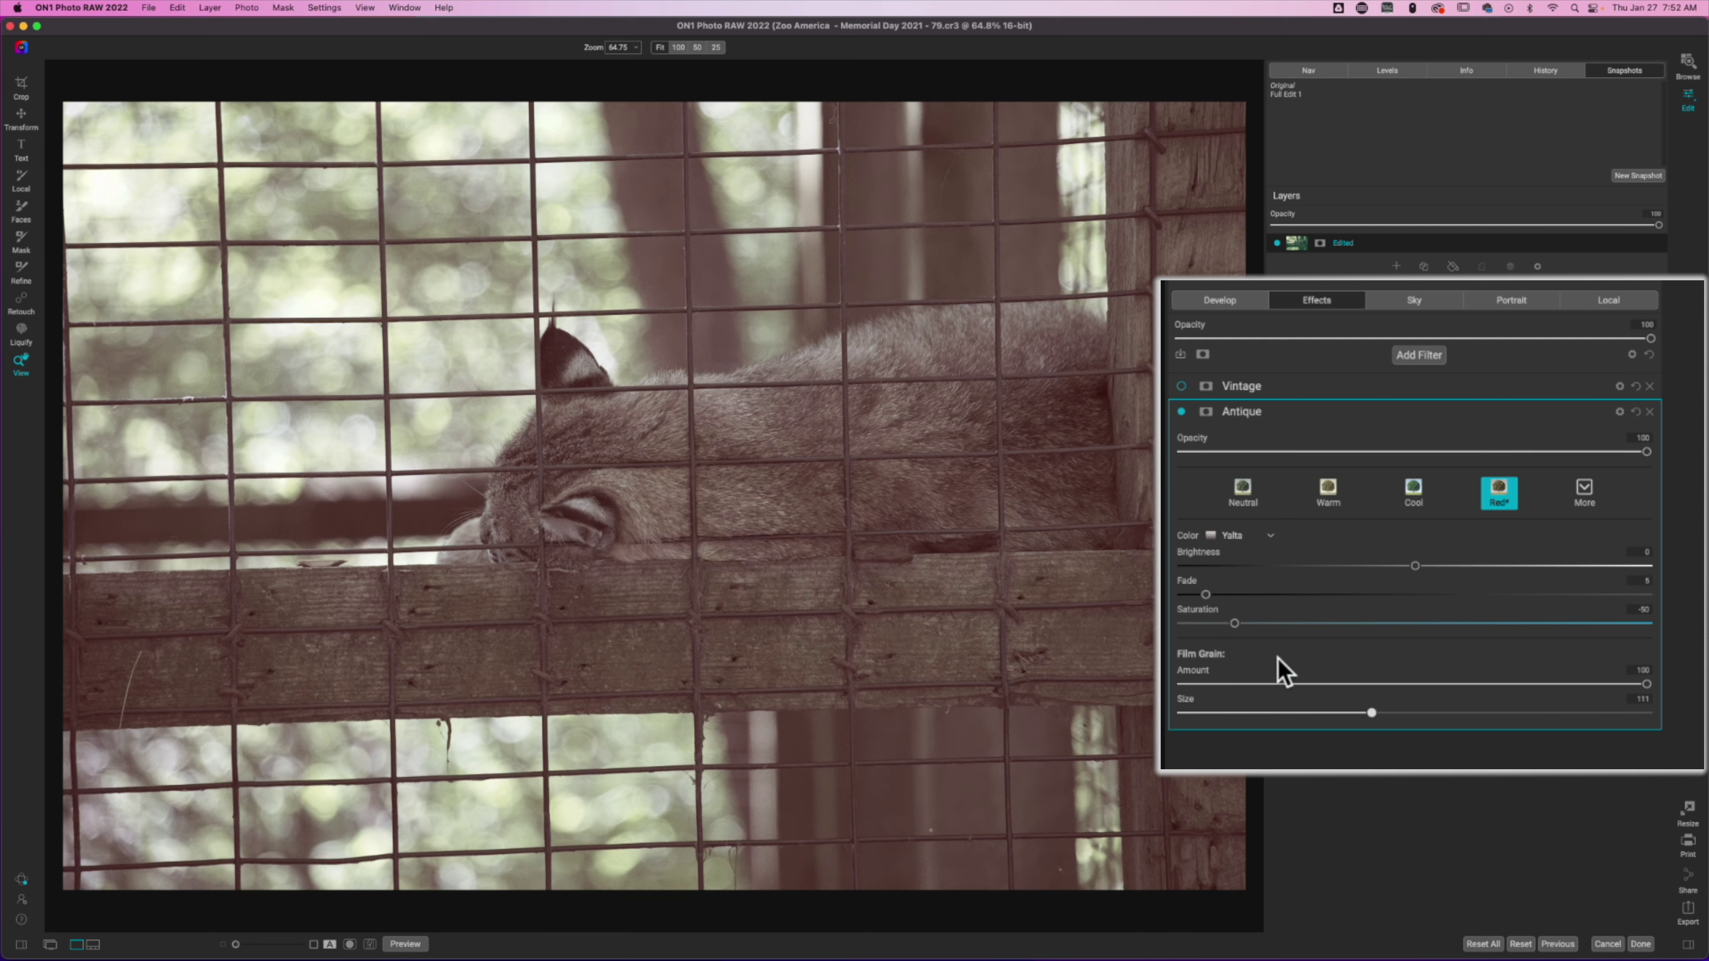
{"action": "left_click_drag", "start_coordinate": [1234, 623], "coordinate": [1301, 623]}
{"action": "left_click_drag", "start_coordinate": [1415, 566], "coordinate": [1528, 577]}
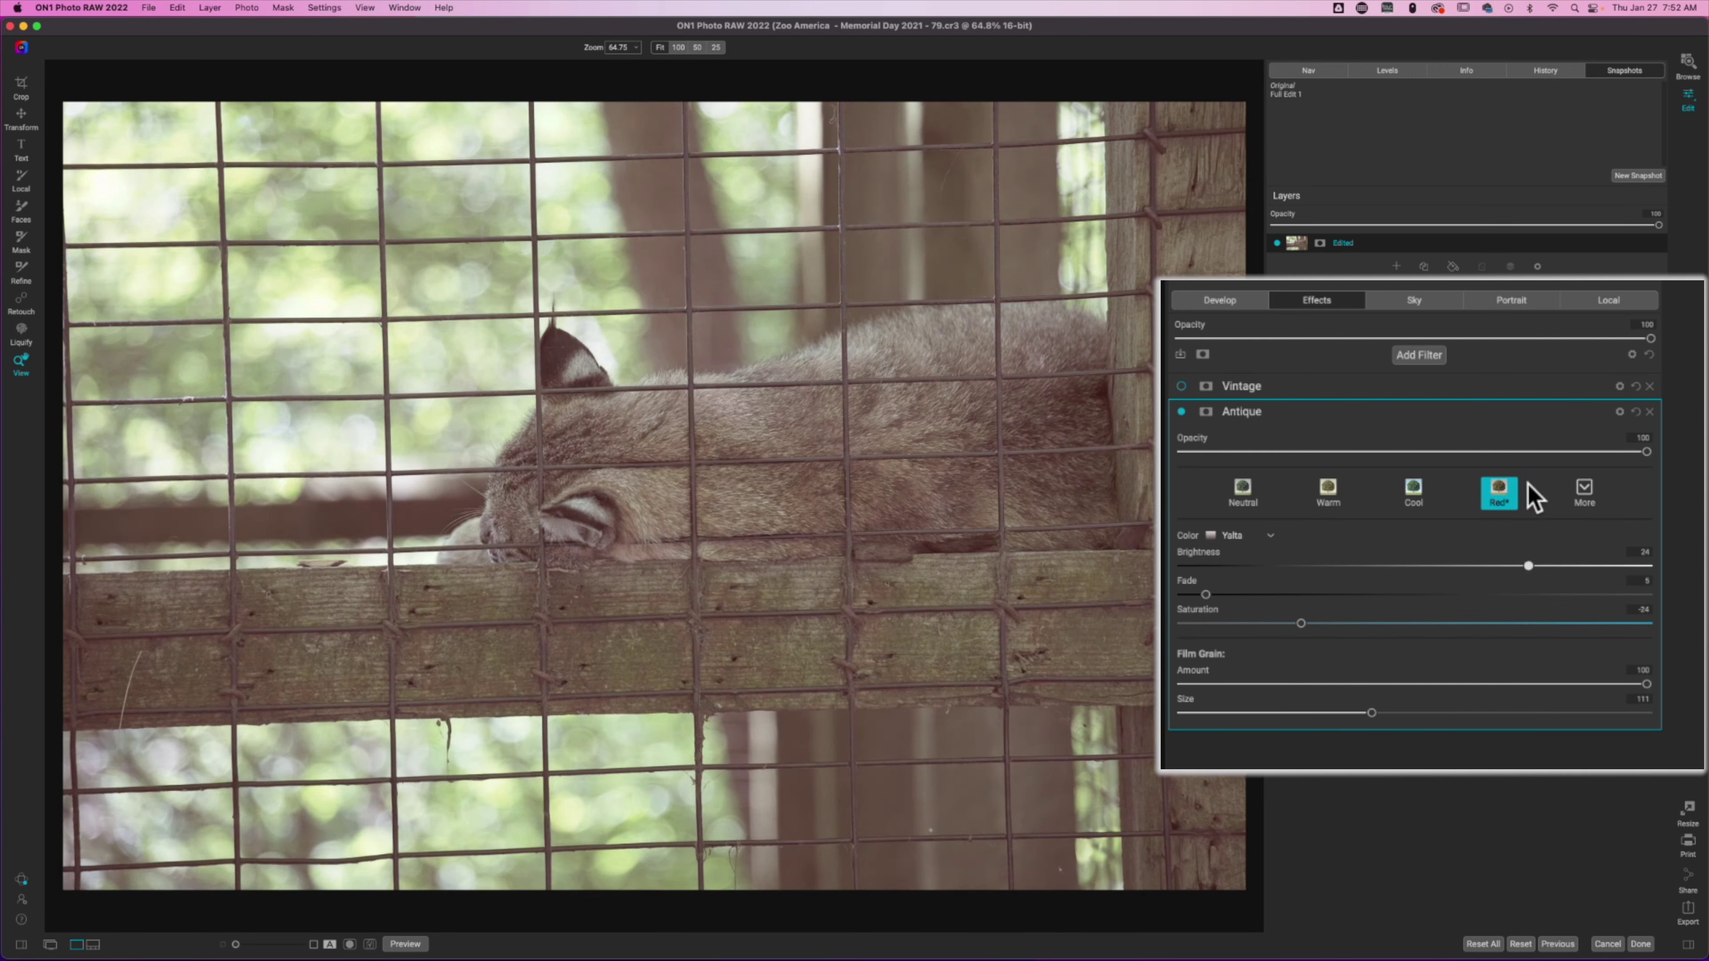
Save these Antique settings as a new style named 'FWP Antique' and confirm it's listed.
{"action": "left_click", "coordinate": [1579, 487]}
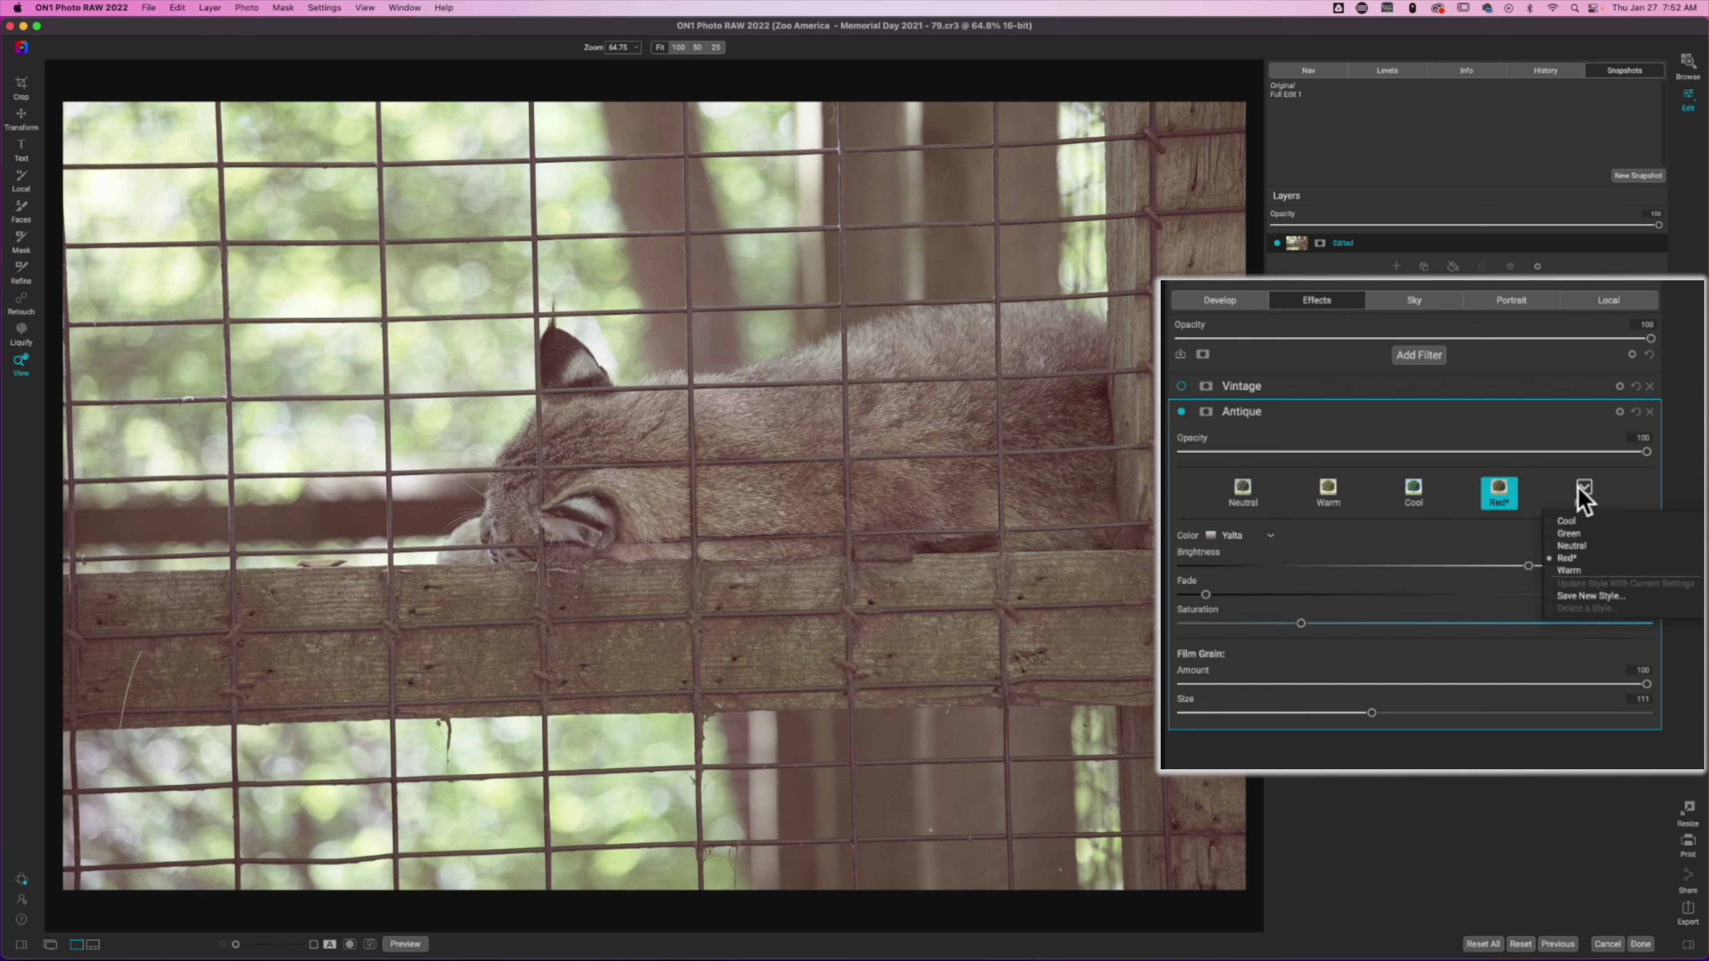
{"action": "left_click", "coordinate": [1591, 596]}
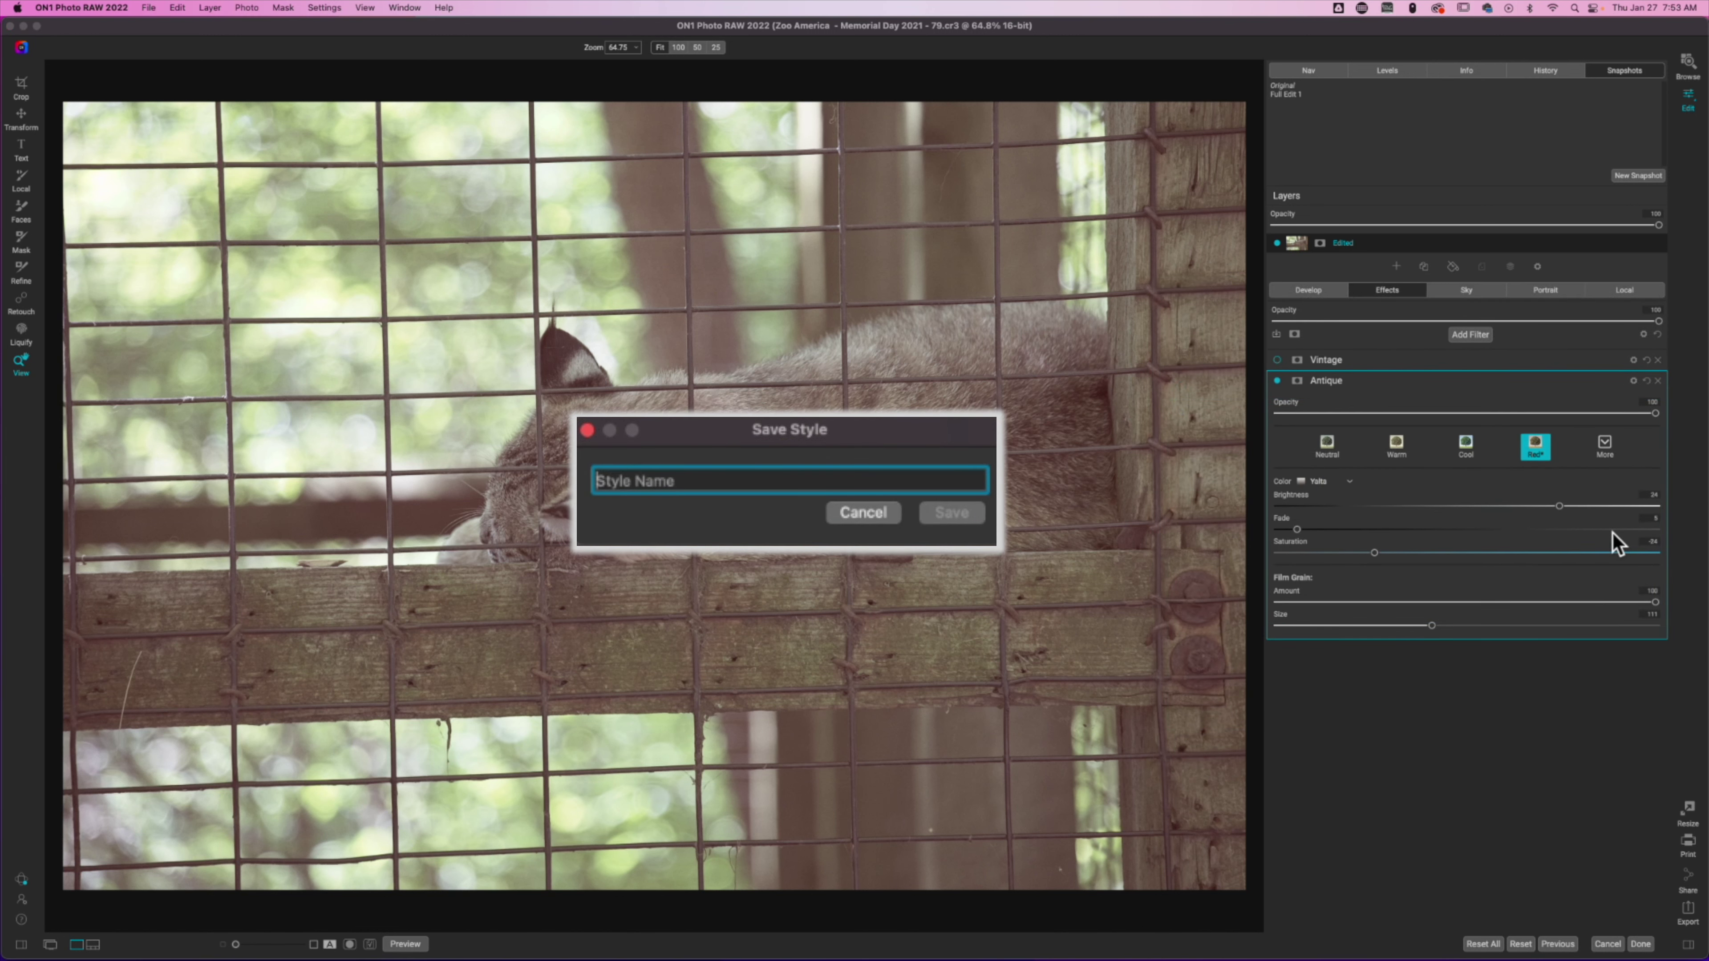
{"action": "type", "text": "FWP "}
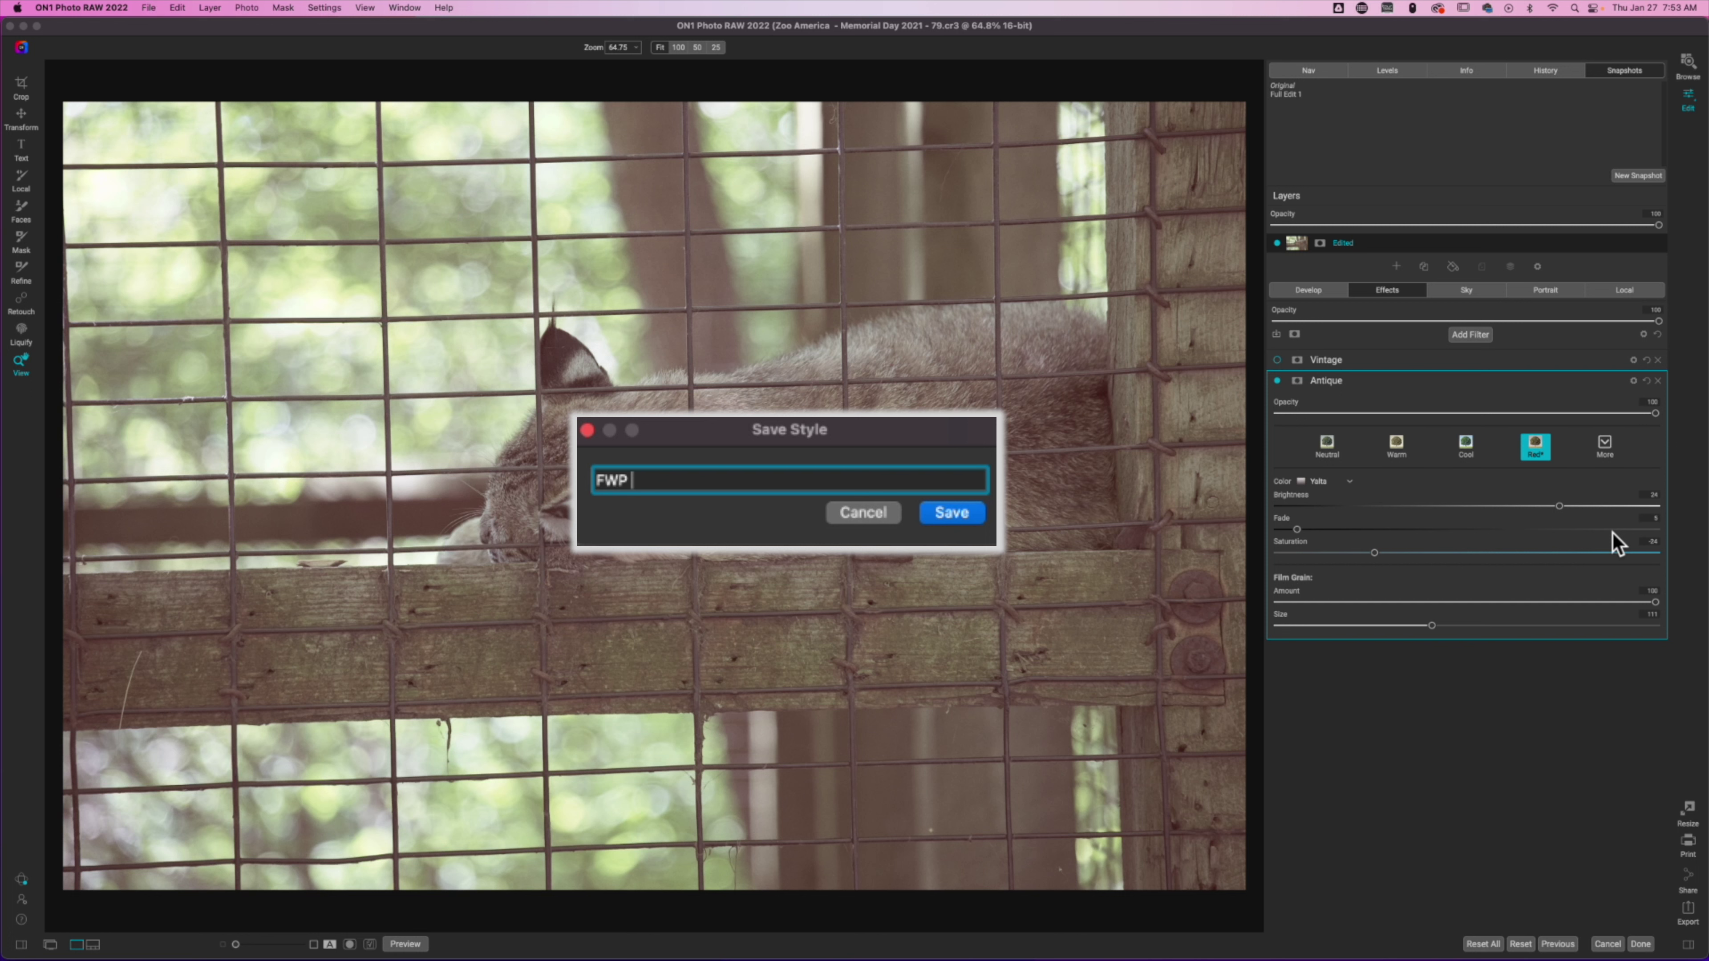
{"action": "type", "text": "Antique 1"}
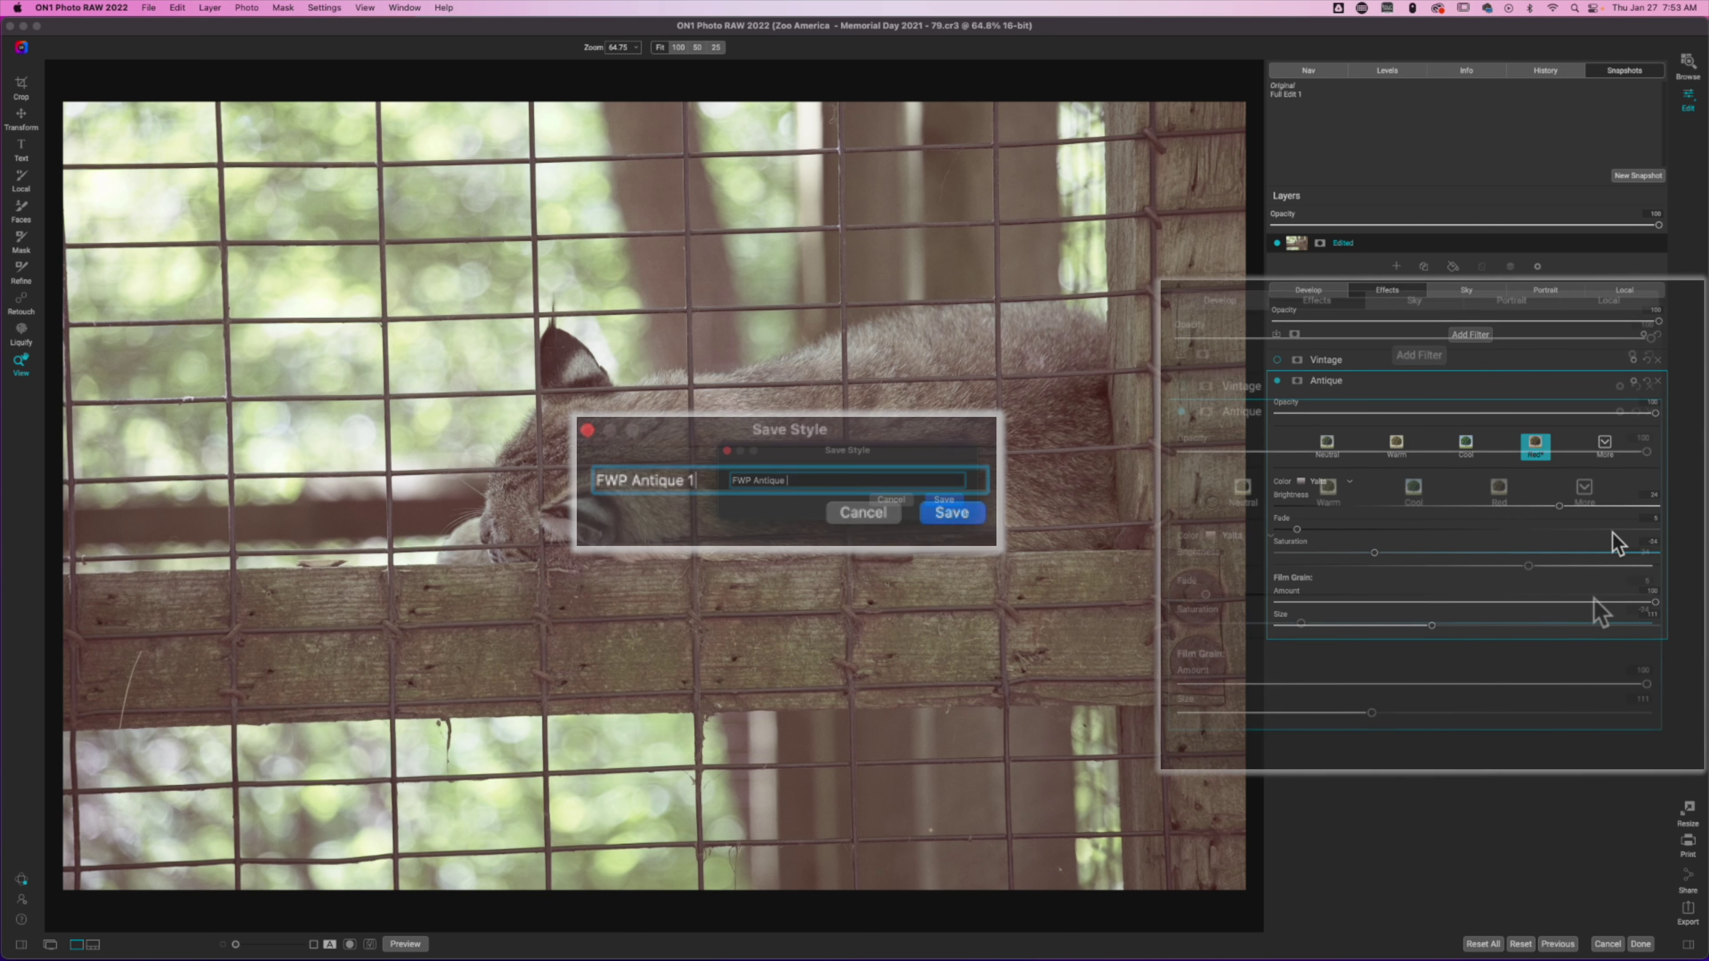
{"action": "key", "text": "Return"}
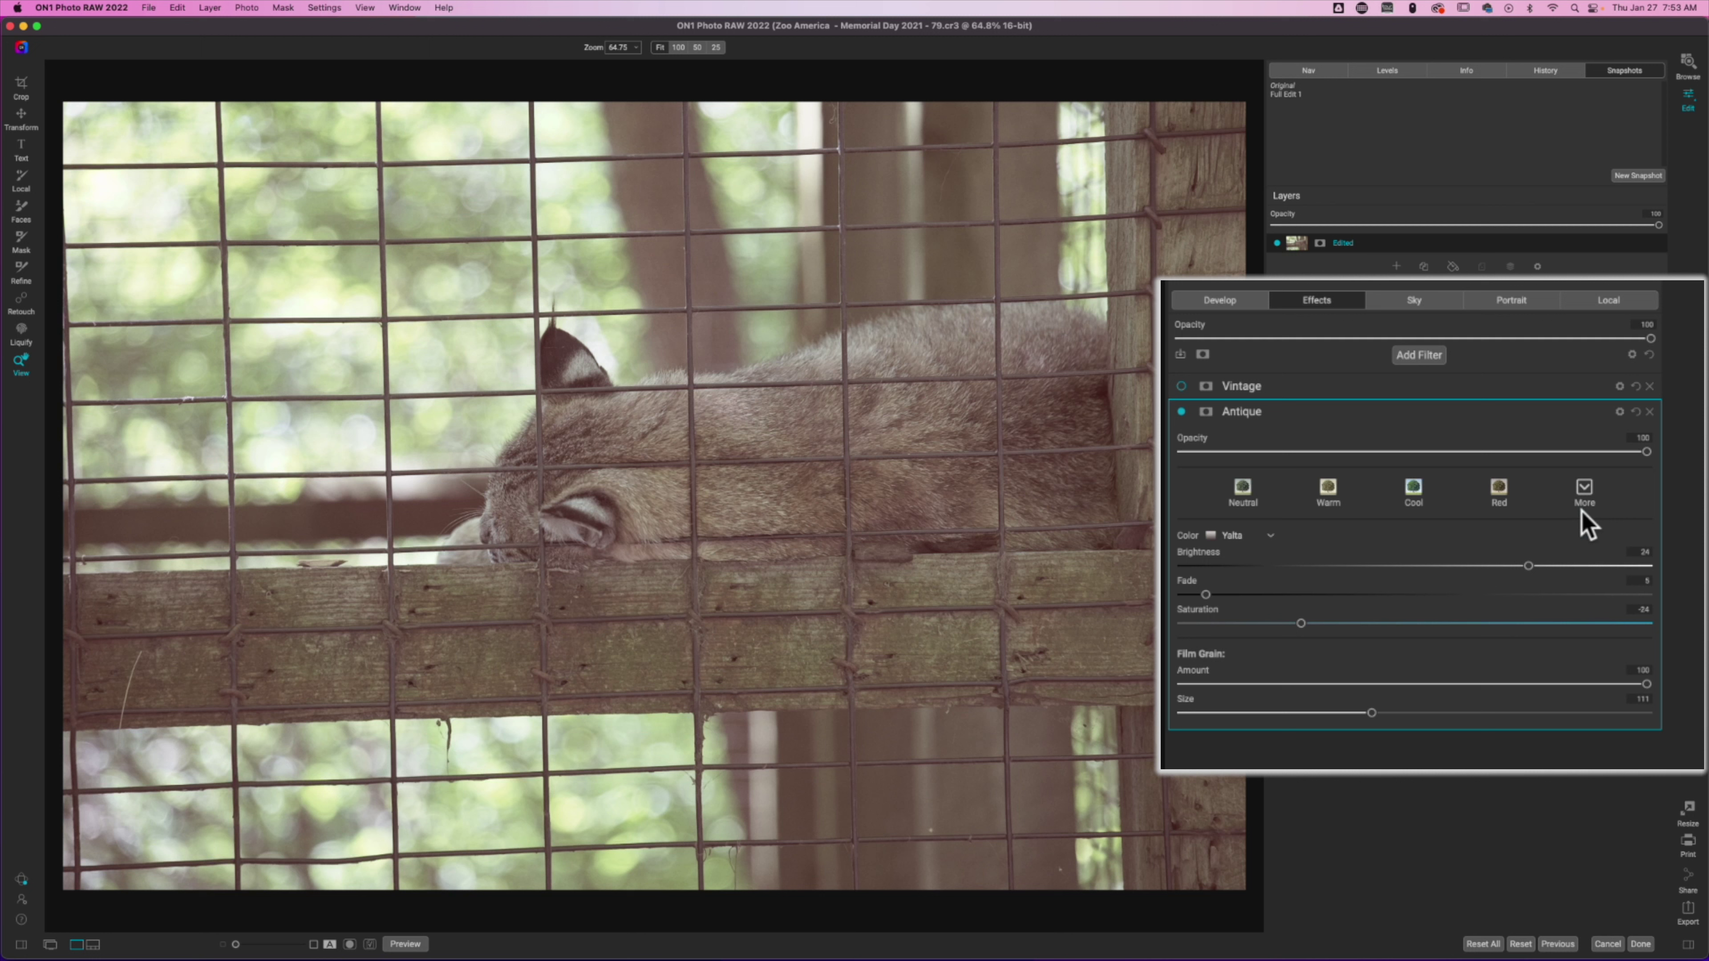
{"action": "left_click", "coordinate": [1585, 491]}
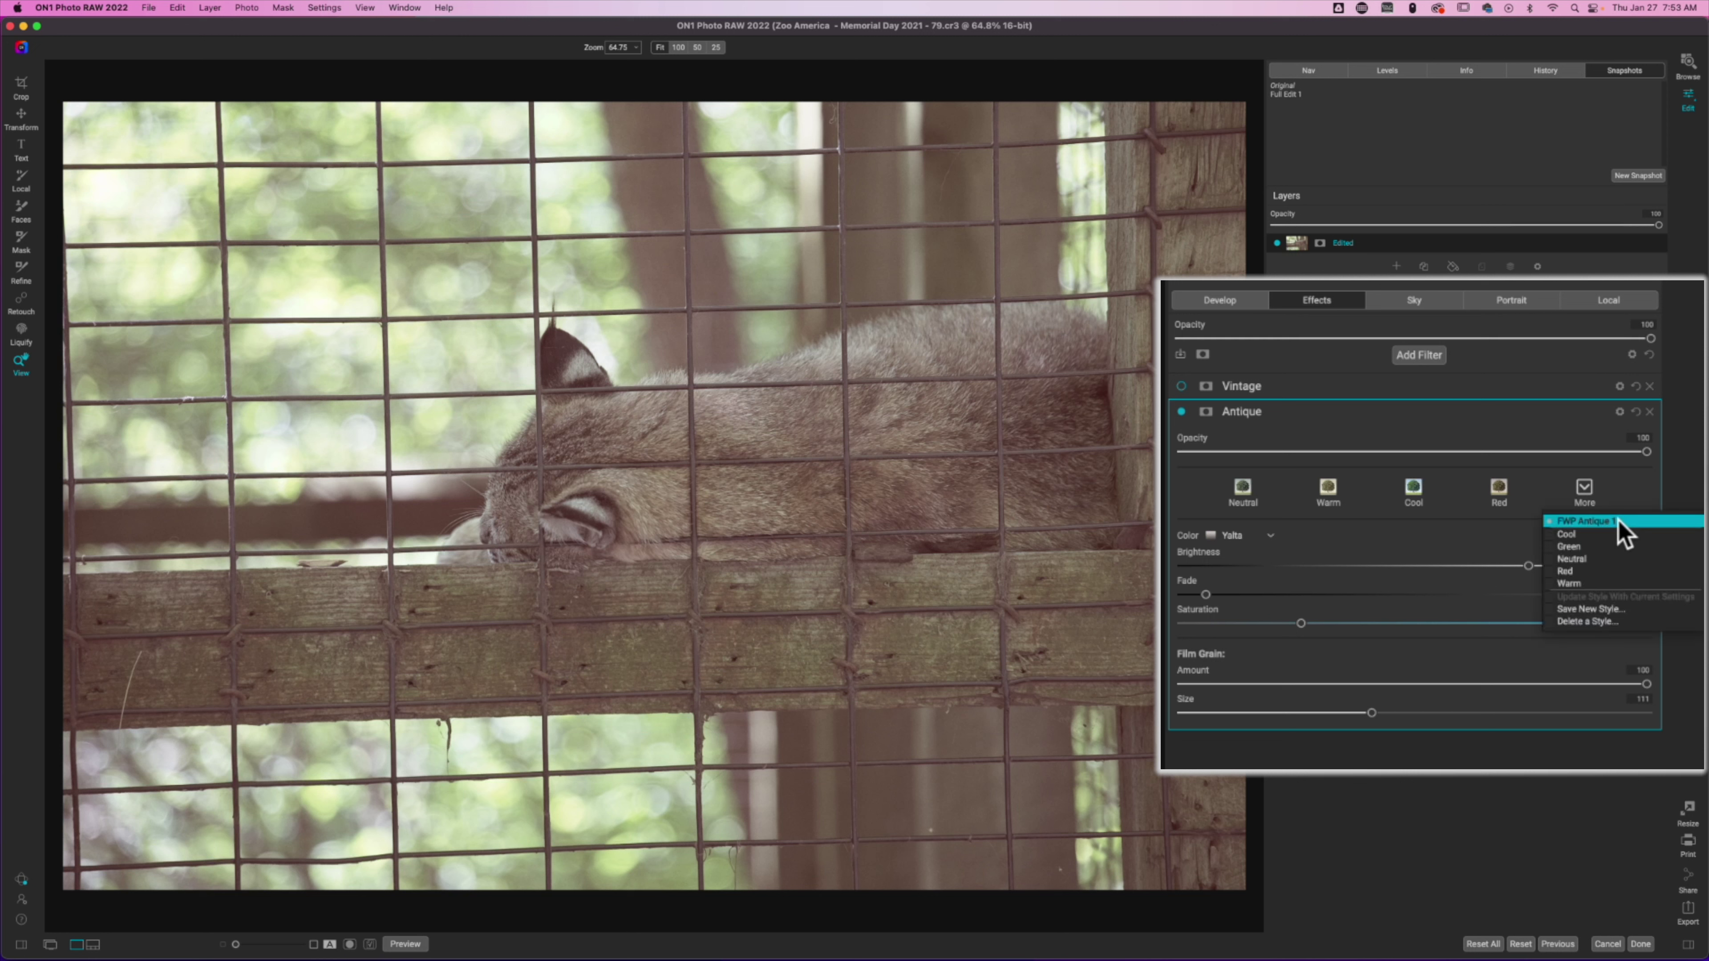
{"action": "left_click", "coordinate": [1427, 534]}
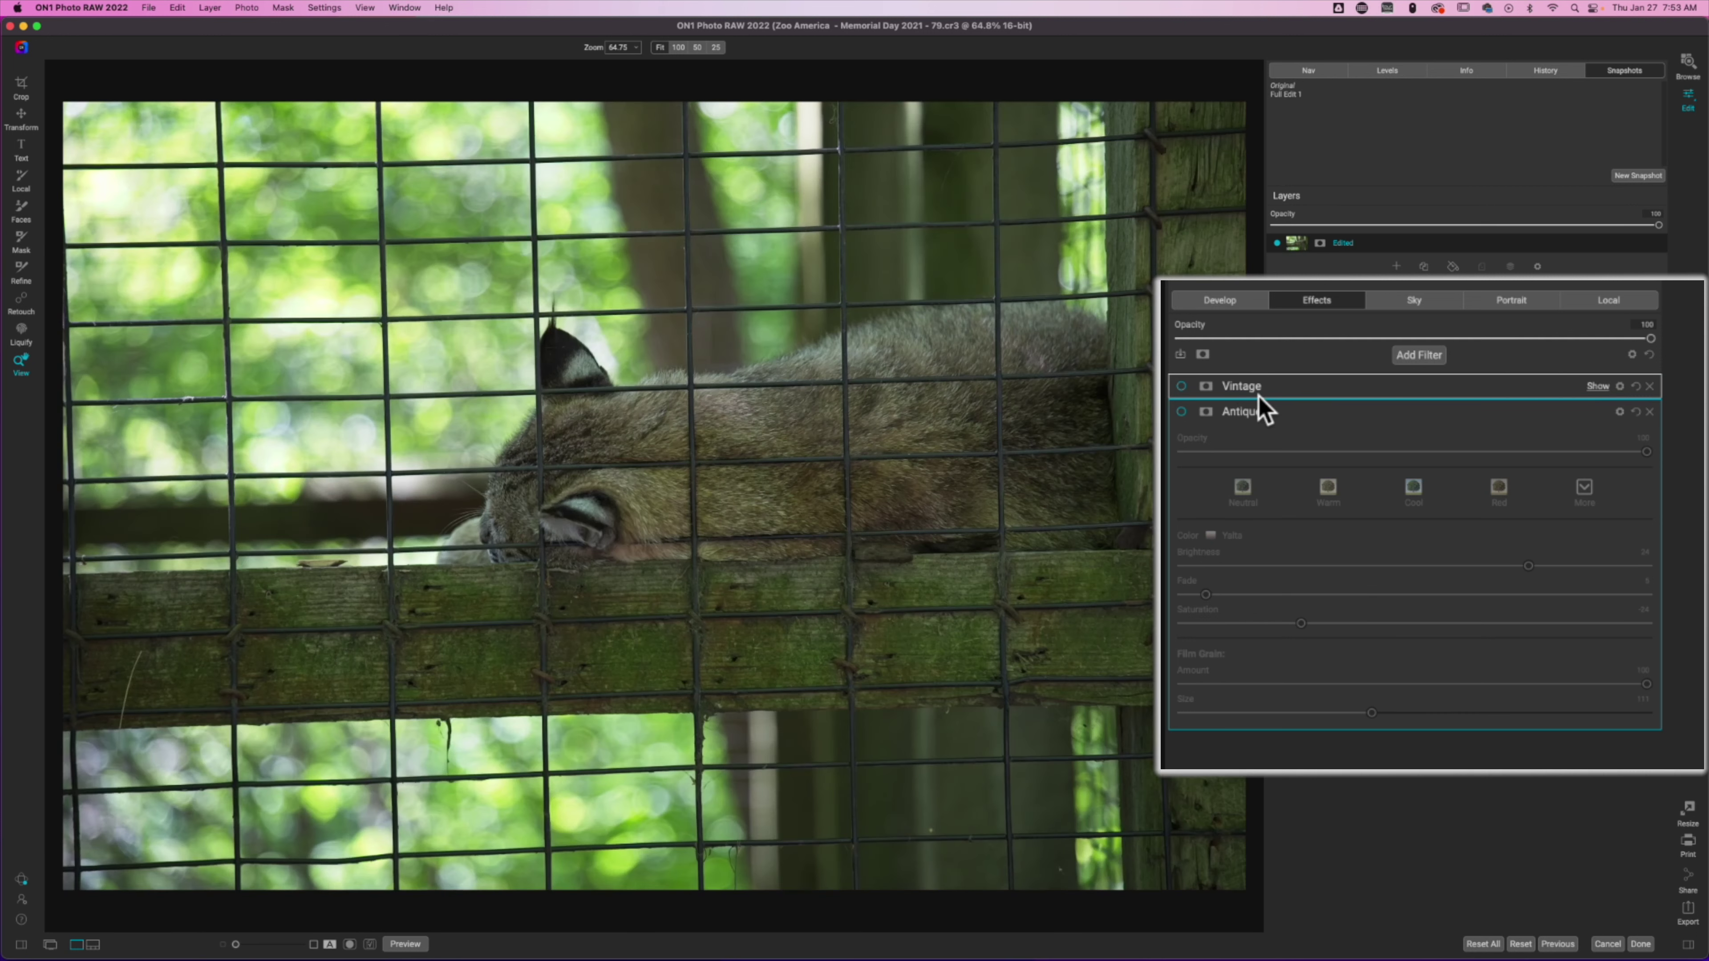
Expand and enable the Vintage filter, then show its Color dropdown, currently Cool.
{"action": "left_click", "coordinate": [1214, 394]}
{"action": "left_click", "coordinate": [1182, 388]}
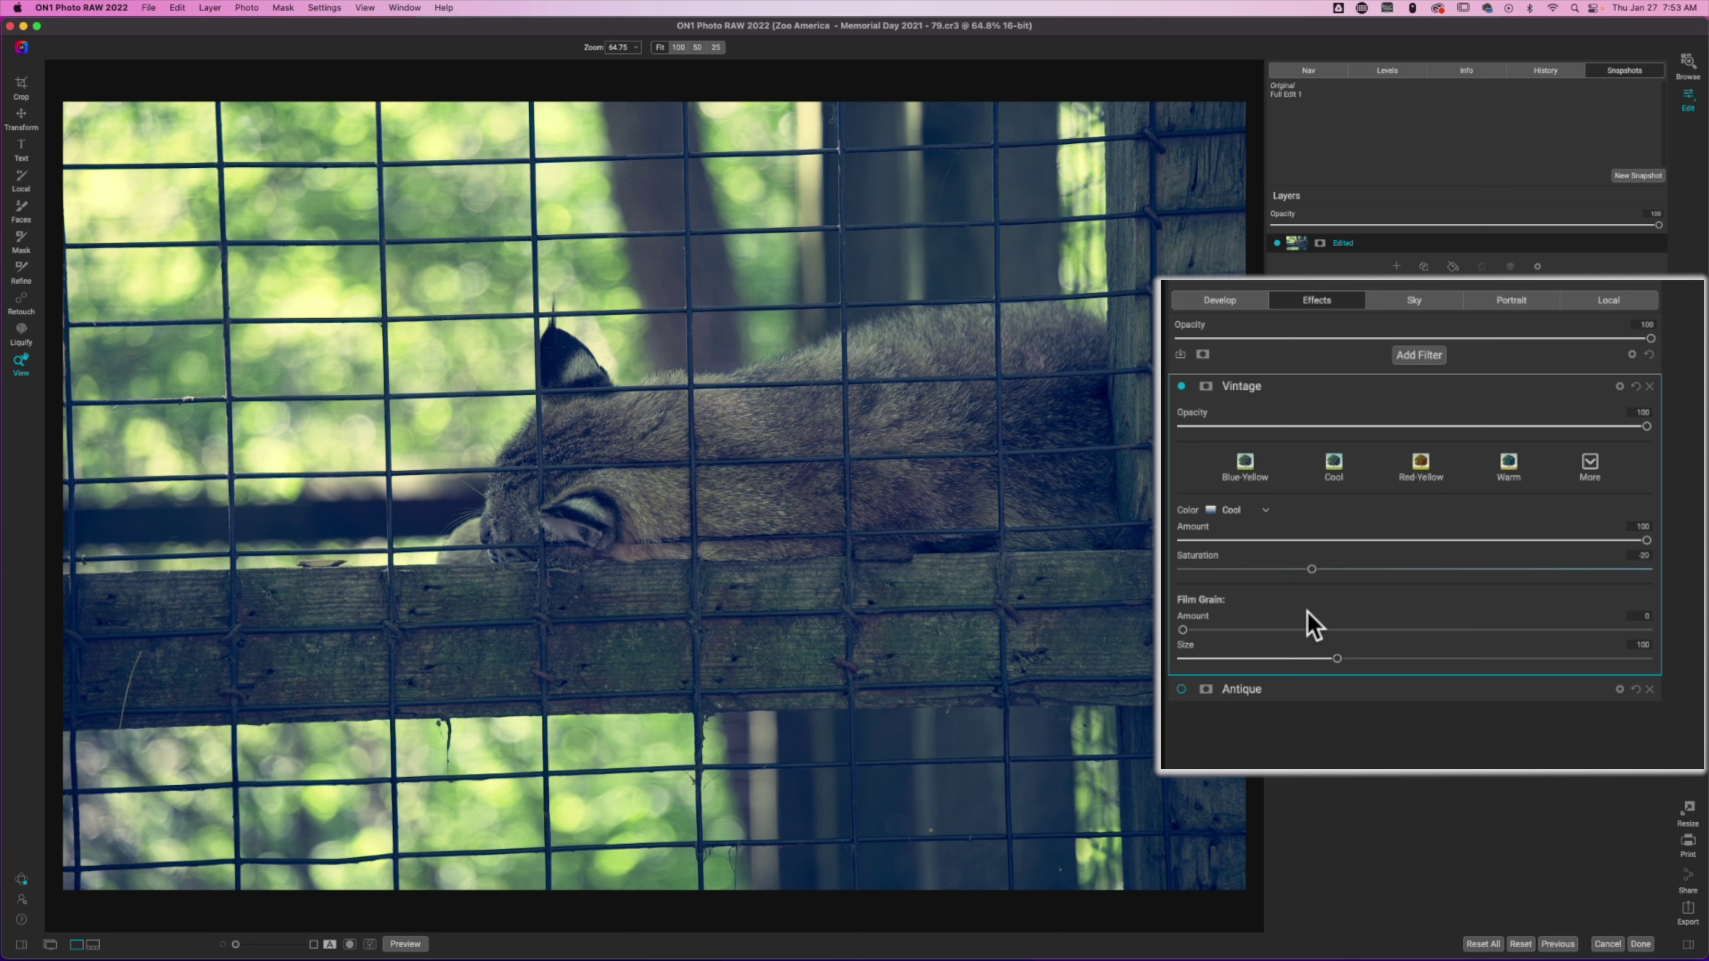
{"action": "left_click", "coordinate": [1264, 513]}
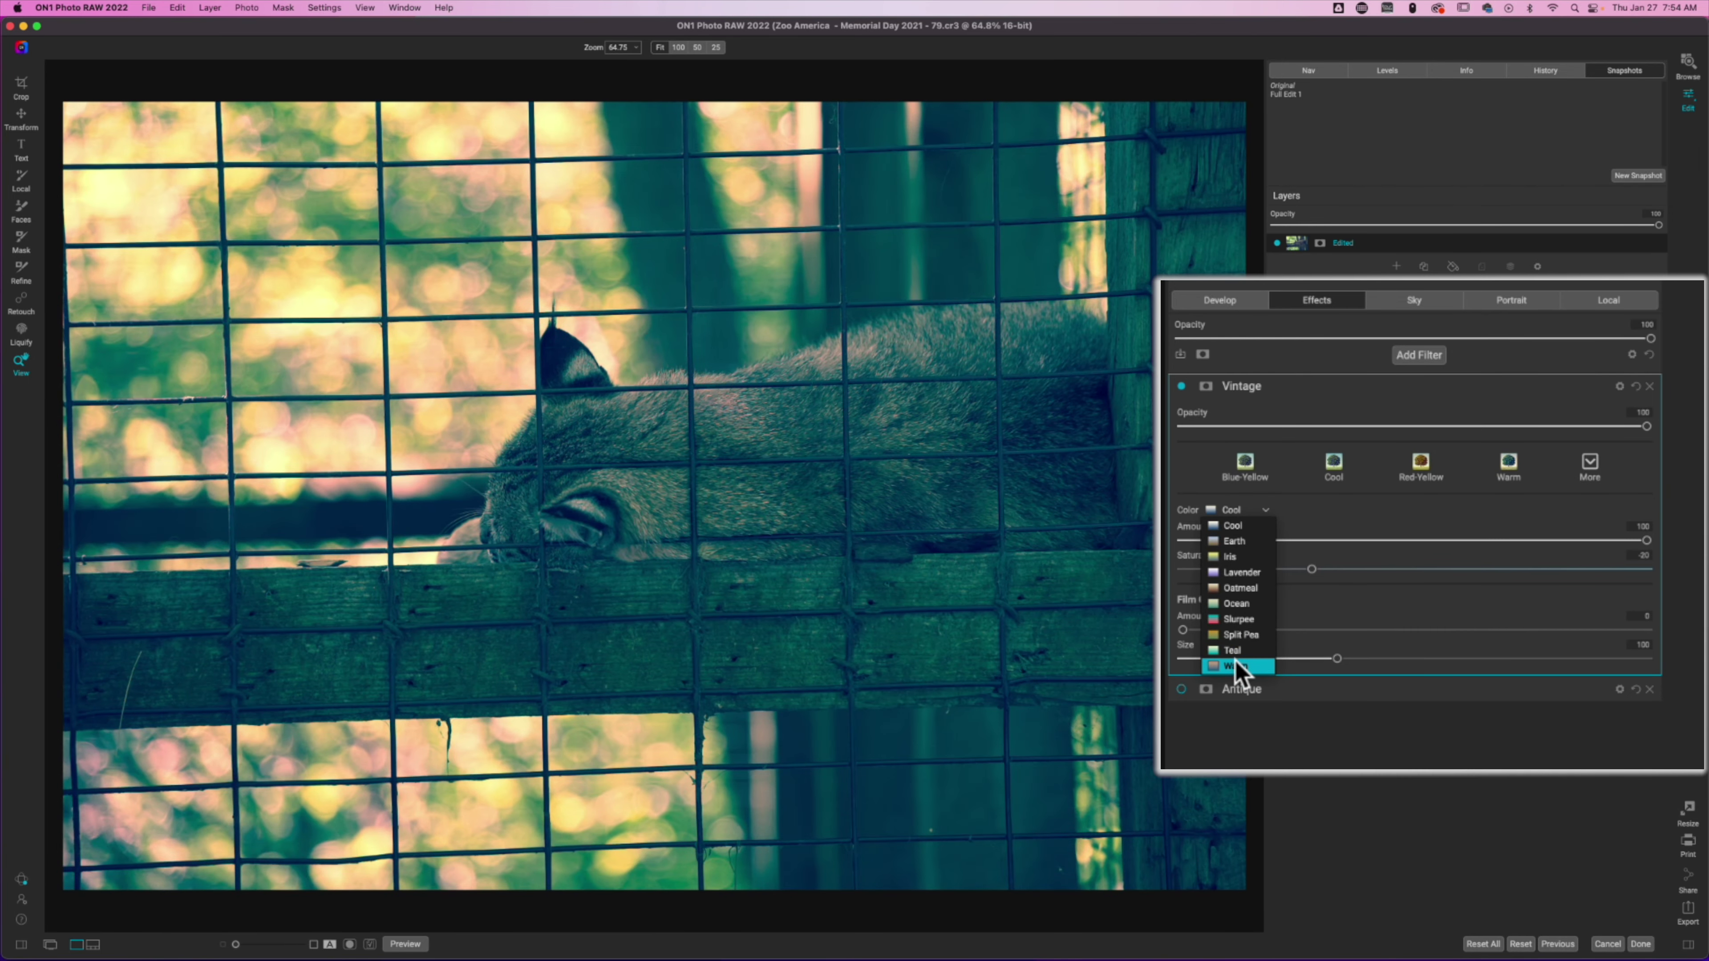
Choose Warm for Vintage, drop its Amount to 62 and ease Saturation up to -14.
{"action": "left_click", "coordinate": [1235, 661]}
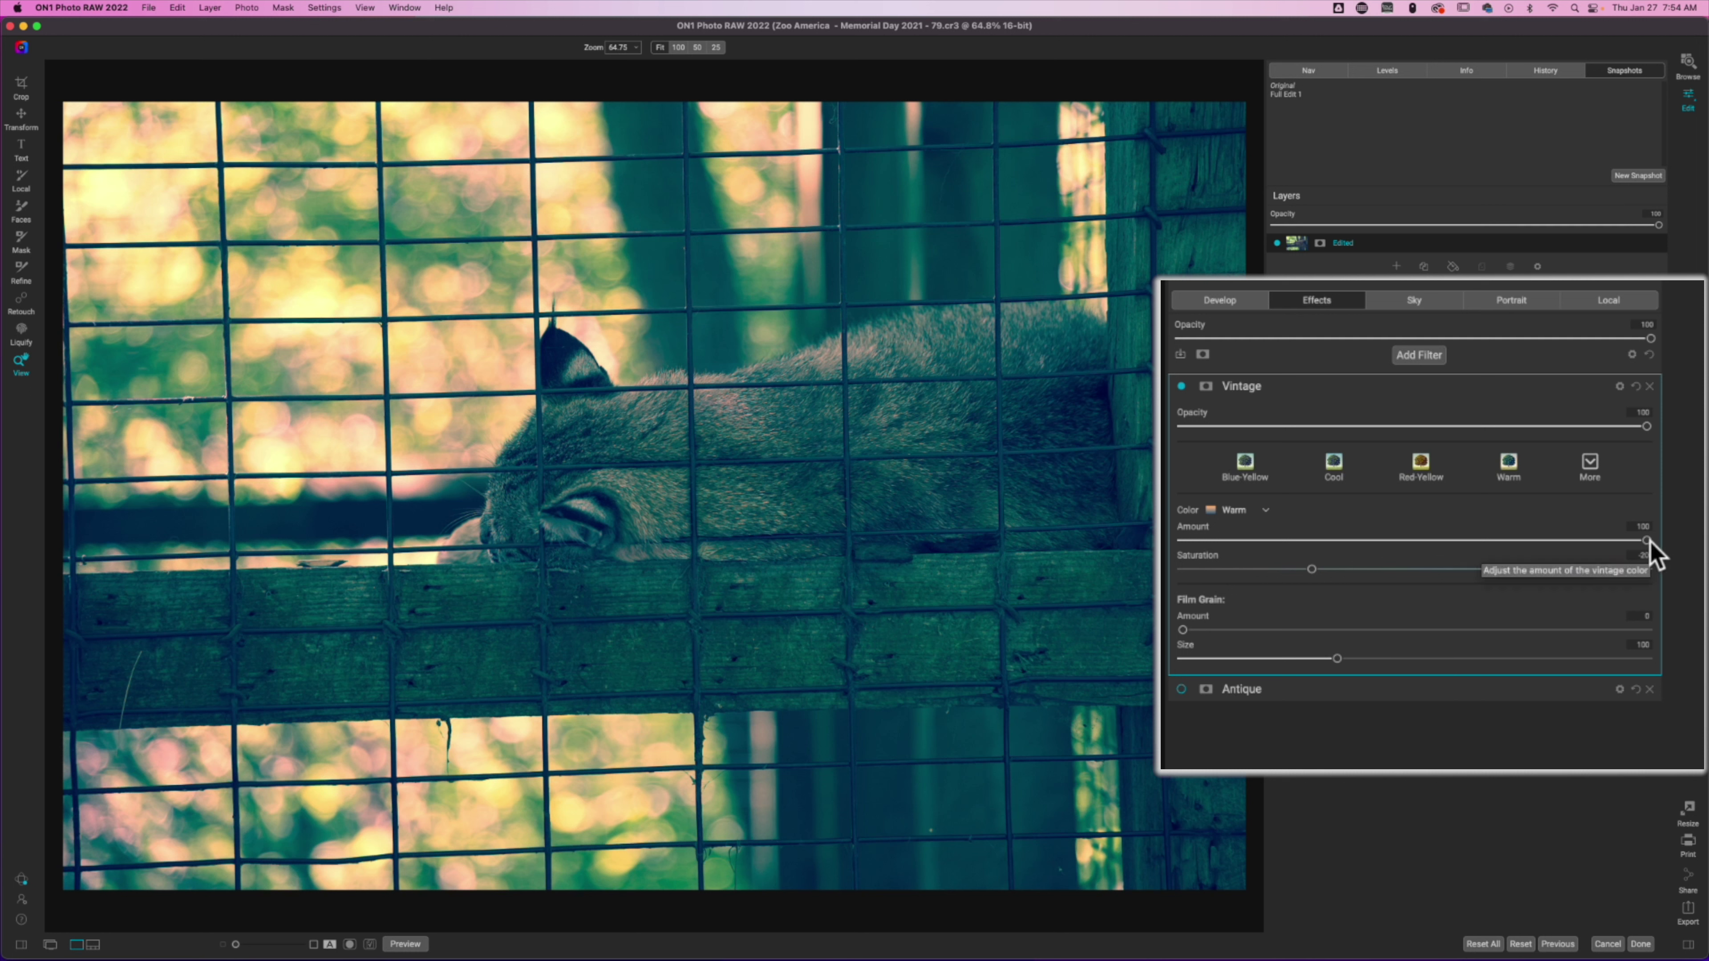
{"action": "left_click_drag", "start_coordinate": [1648, 542], "coordinate": [1438, 542]}
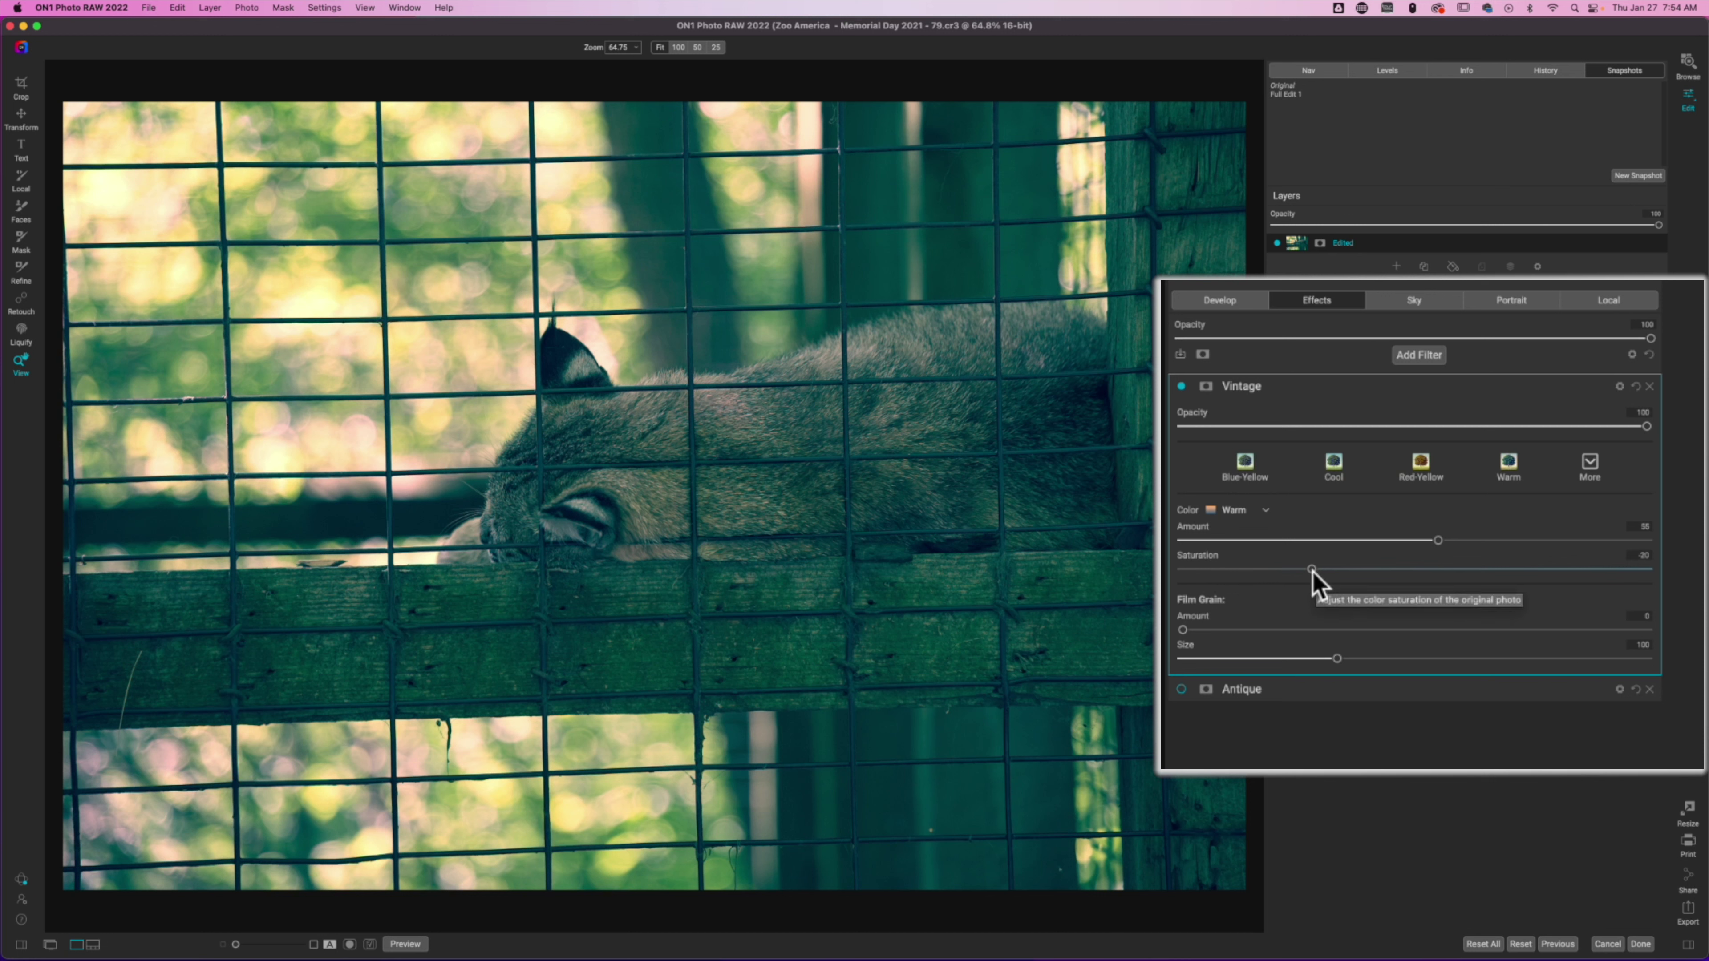
{"action": "mouse_move", "coordinate": [1314, 576]}
{"action": "left_mouse_down"}
{"action": "mouse_move", "coordinate": [1573, 579]}
{"action": "mouse_move", "coordinate": [1332, 580]}
{"action": "left_mouse_up"}
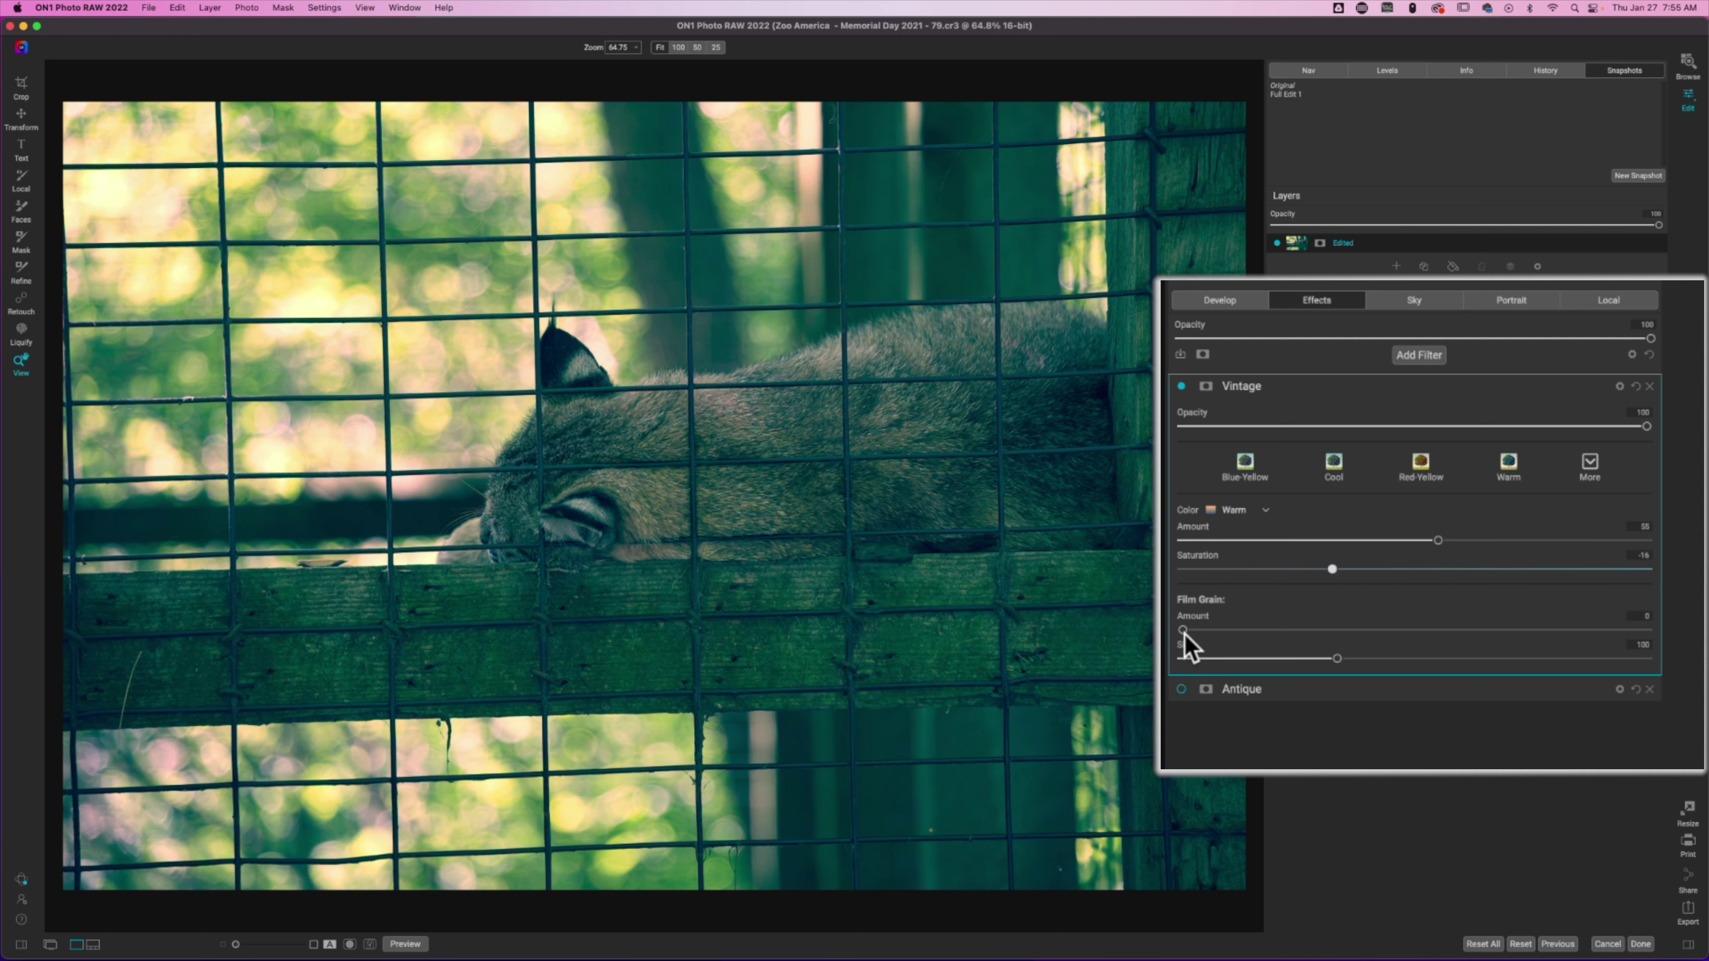
Push the Vintage film grain Amount near full and enlarge the grain Size.
{"action": "left_click_drag", "start_coordinate": [1182, 630], "coordinate": [1637, 632]}
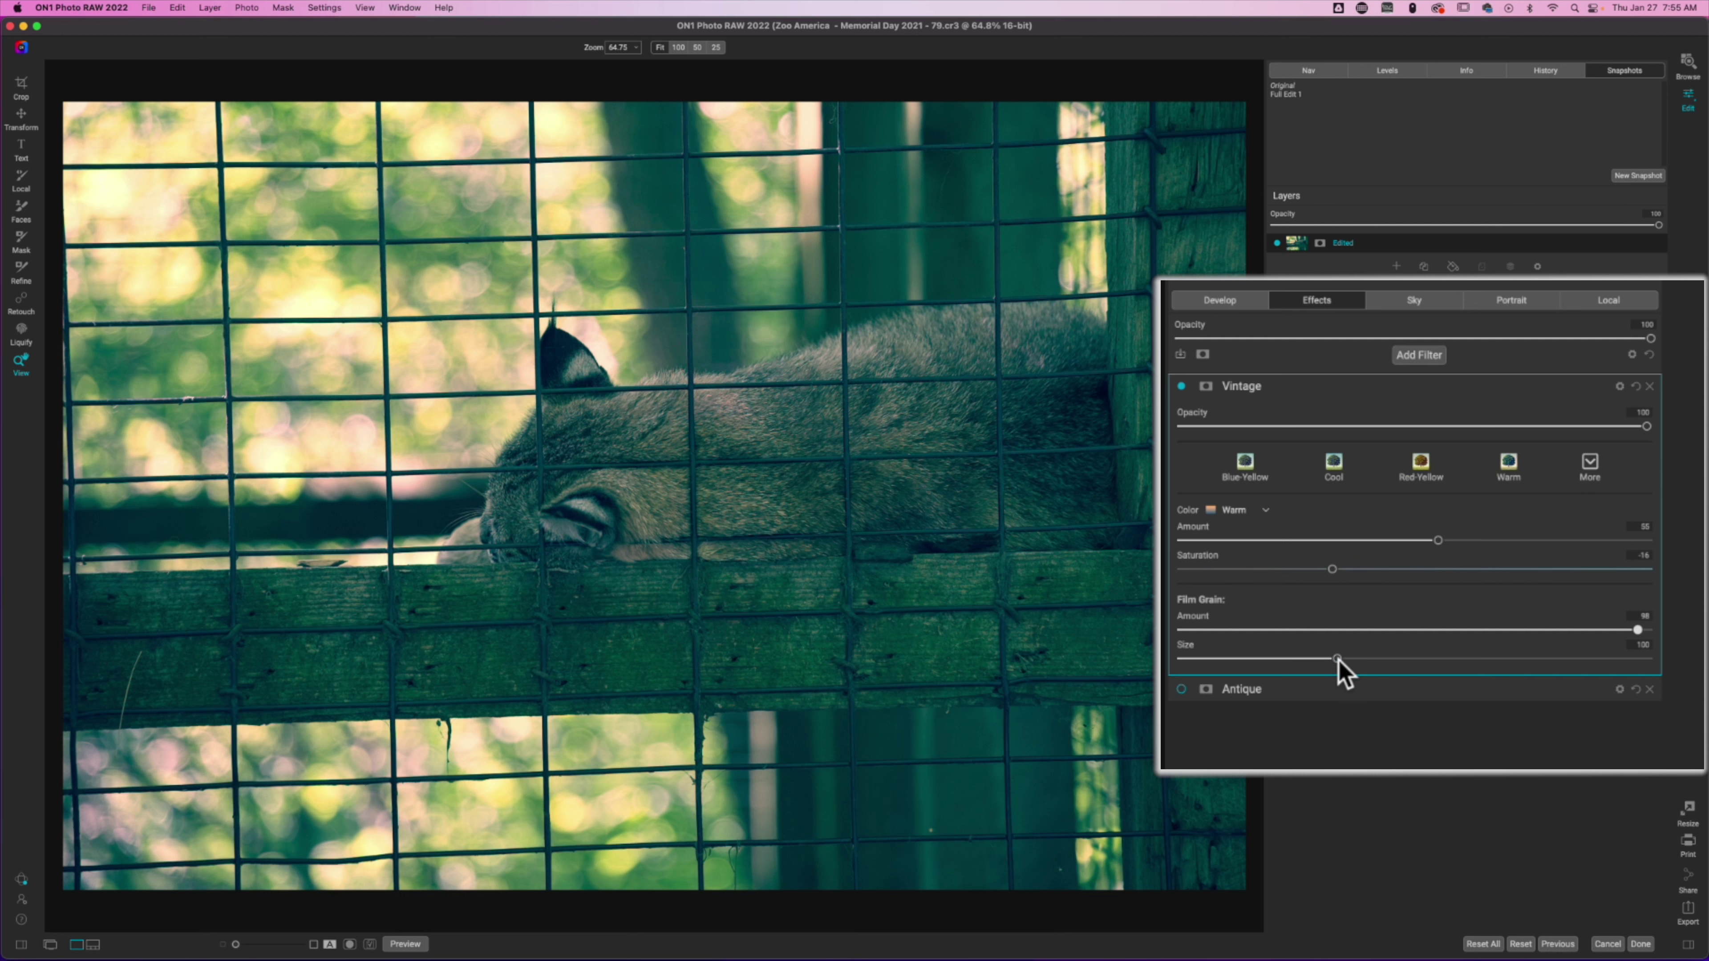
{"action": "left_click_drag", "start_coordinate": [1339, 659], "coordinate": [1678, 670]}
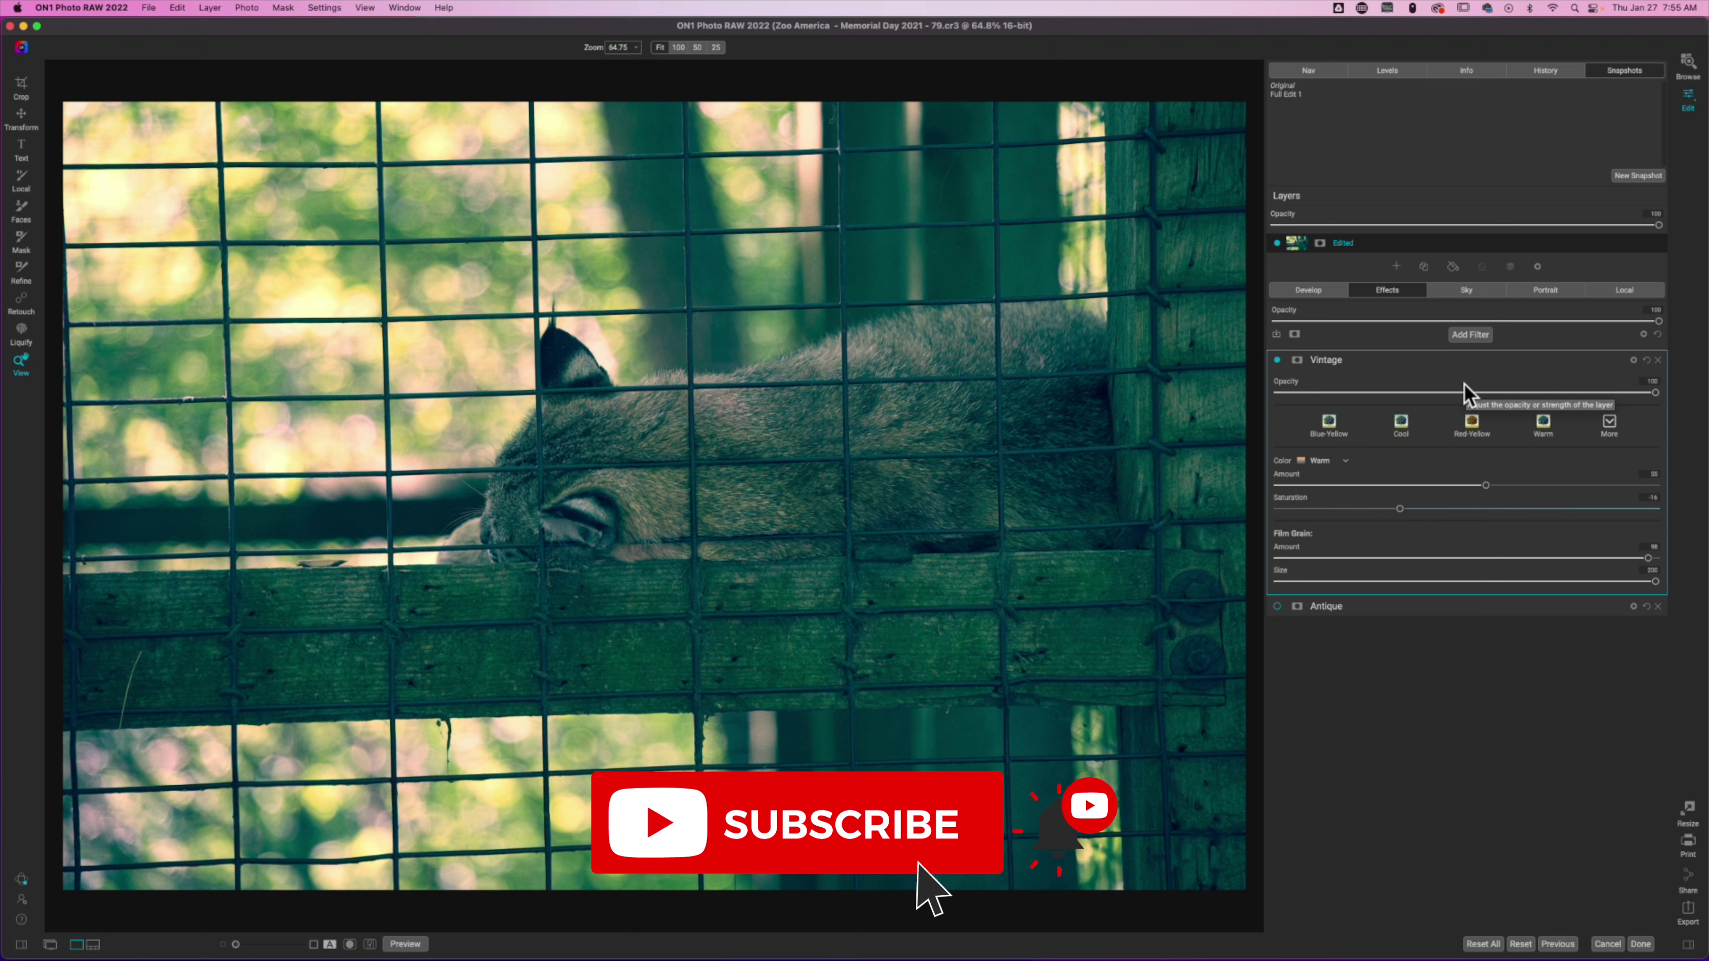
Collapse Vintage and switch to the Full Edit 1 snapshot showing Contrast -44, Saturation -19.
{"action": "left_click", "coordinate": [1389, 363]}
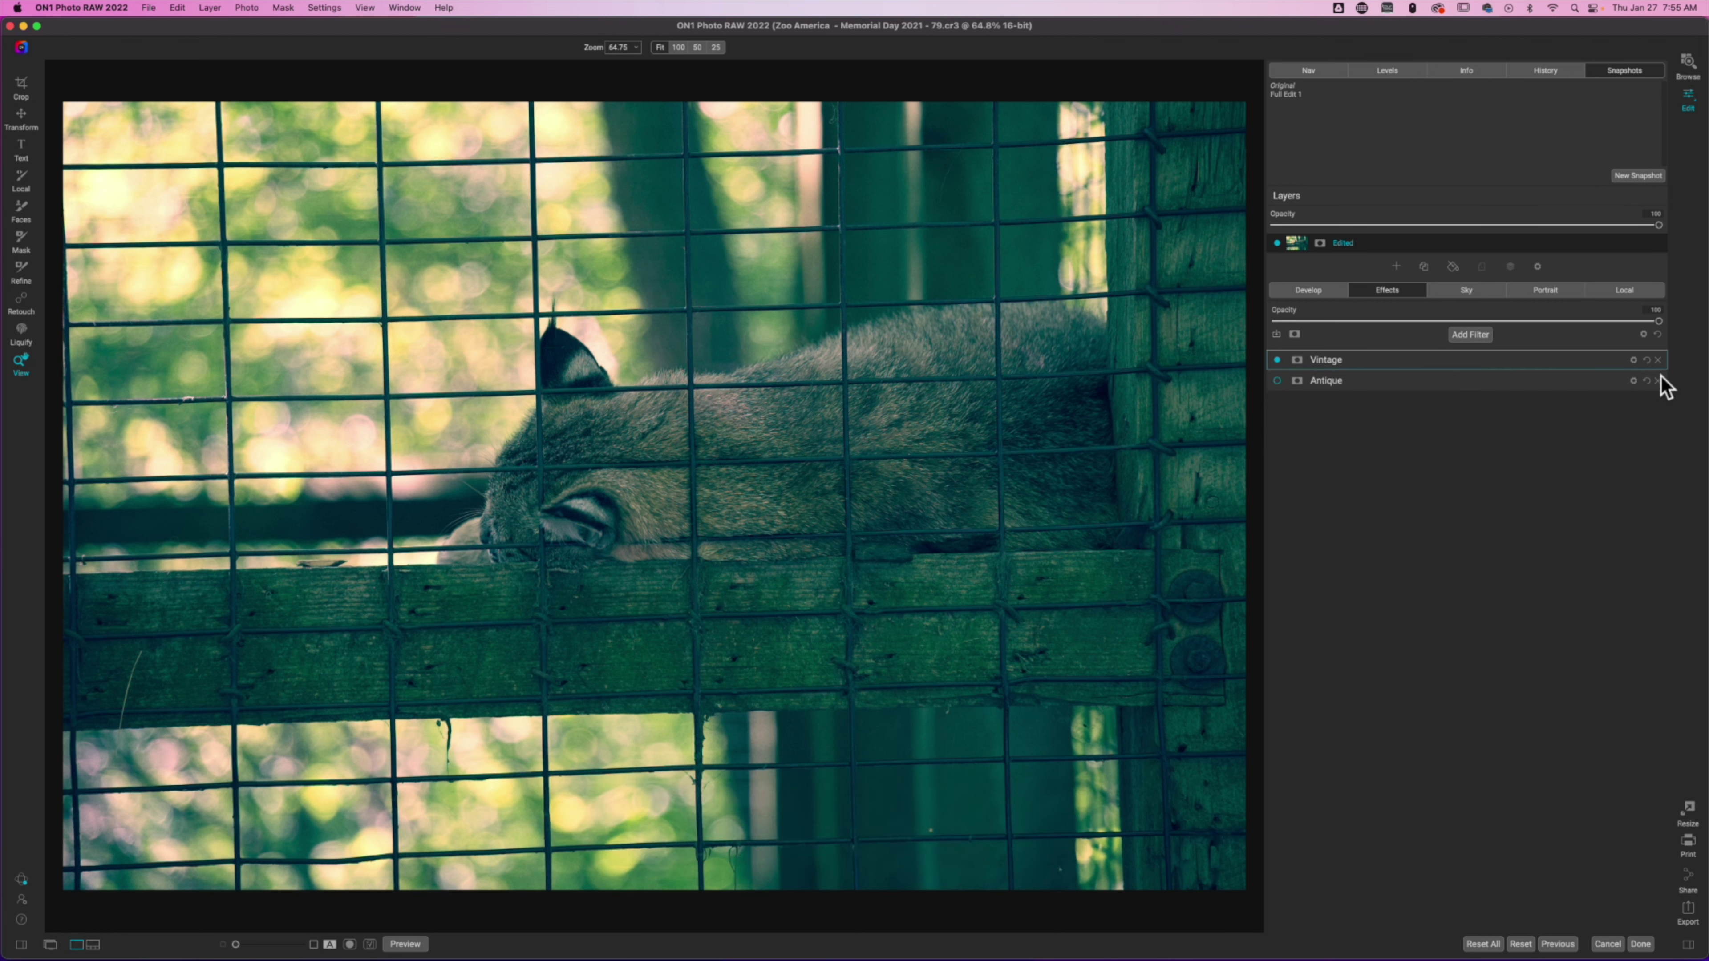
{"action": "left_click", "coordinate": [1284, 95]}
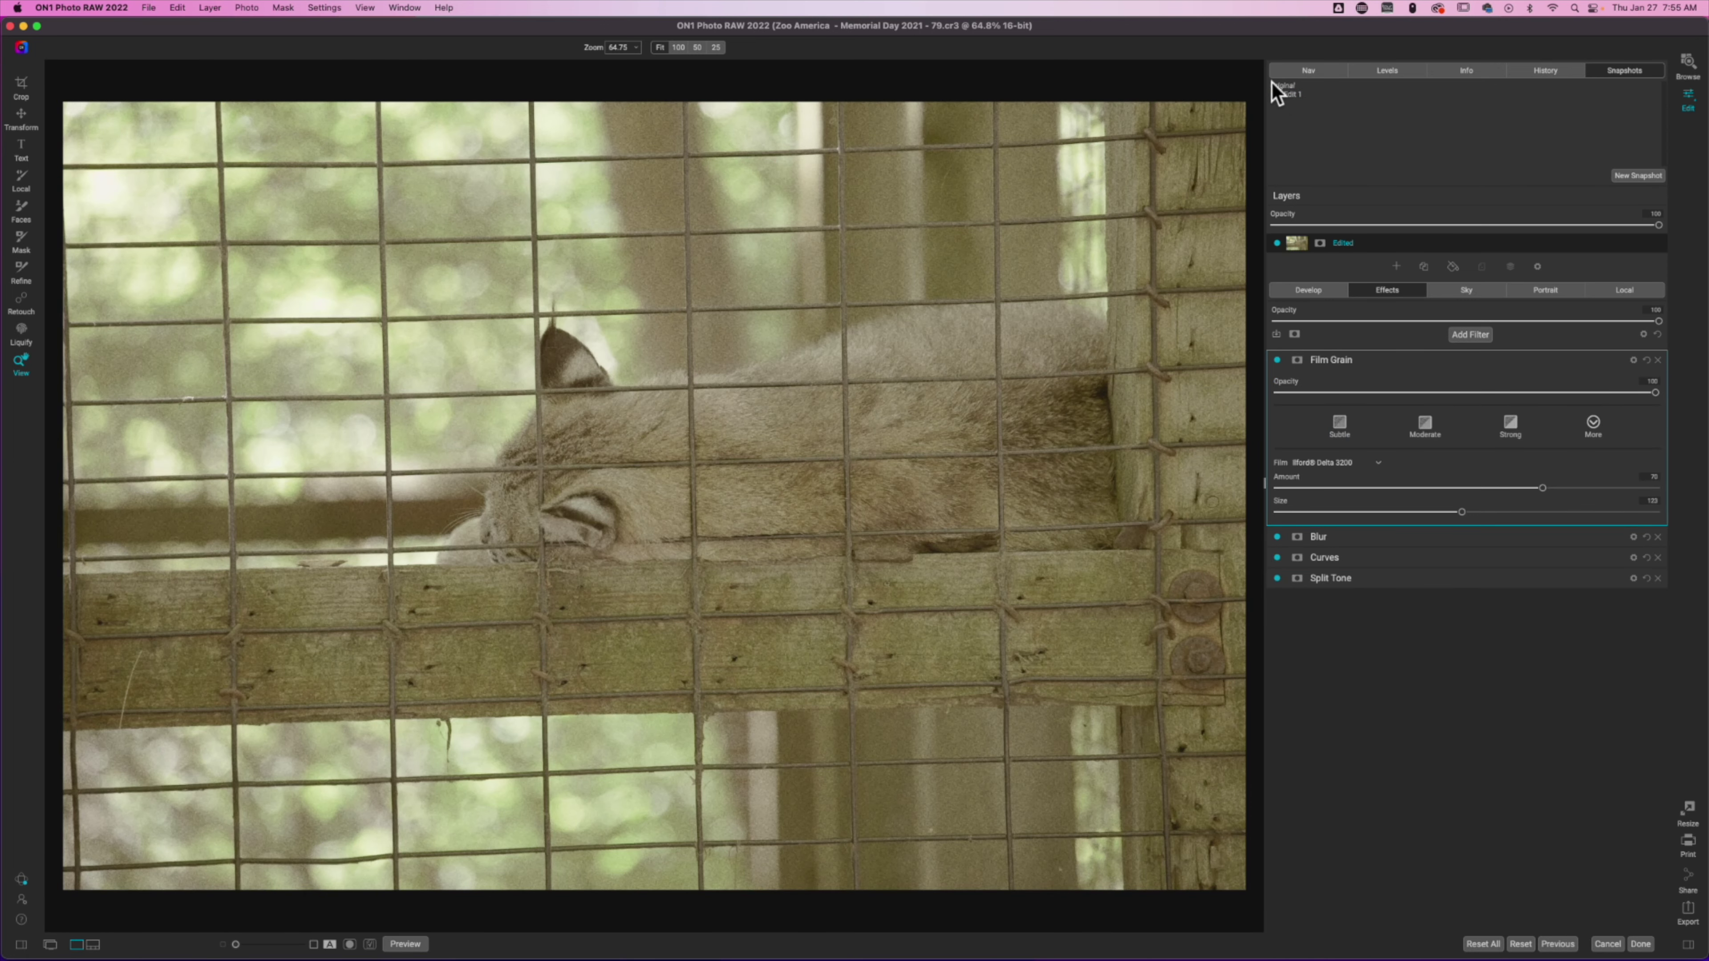
{"action": "left_click", "coordinate": [1312, 288]}
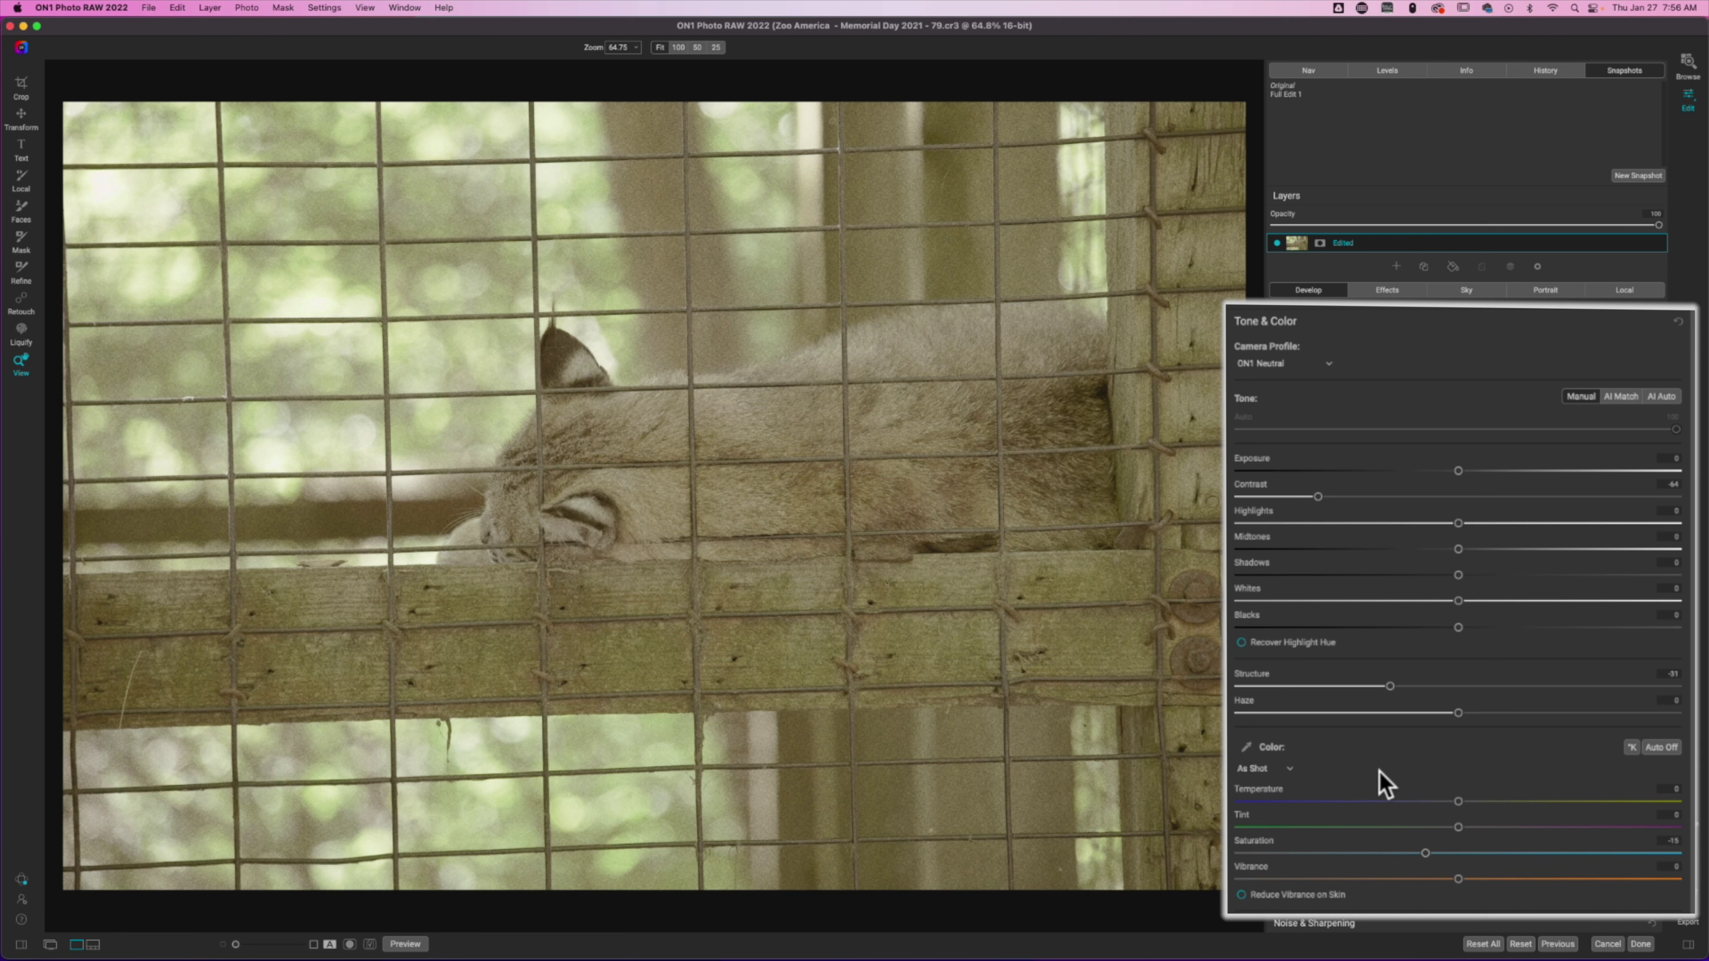
Show the applied effect filter stack and expand the Split Tone settings.
{"action": "left_click", "coordinate": [1387, 291]}
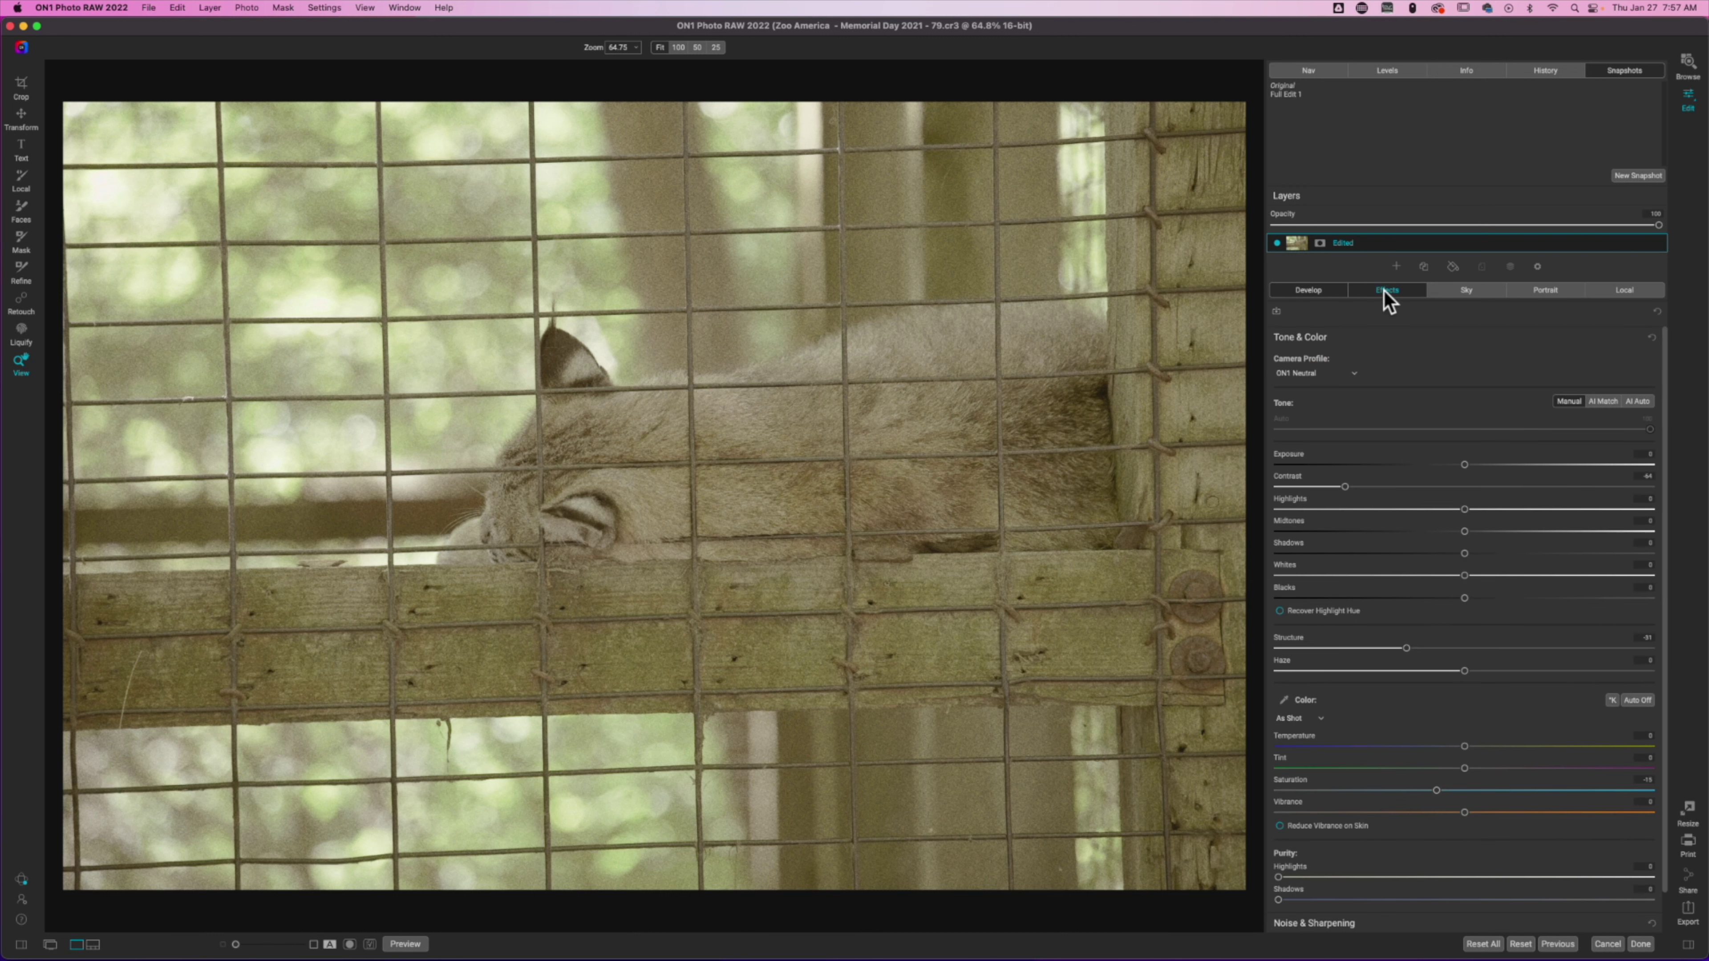
{"action": "left_click", "coordinate": [1387, 291]}
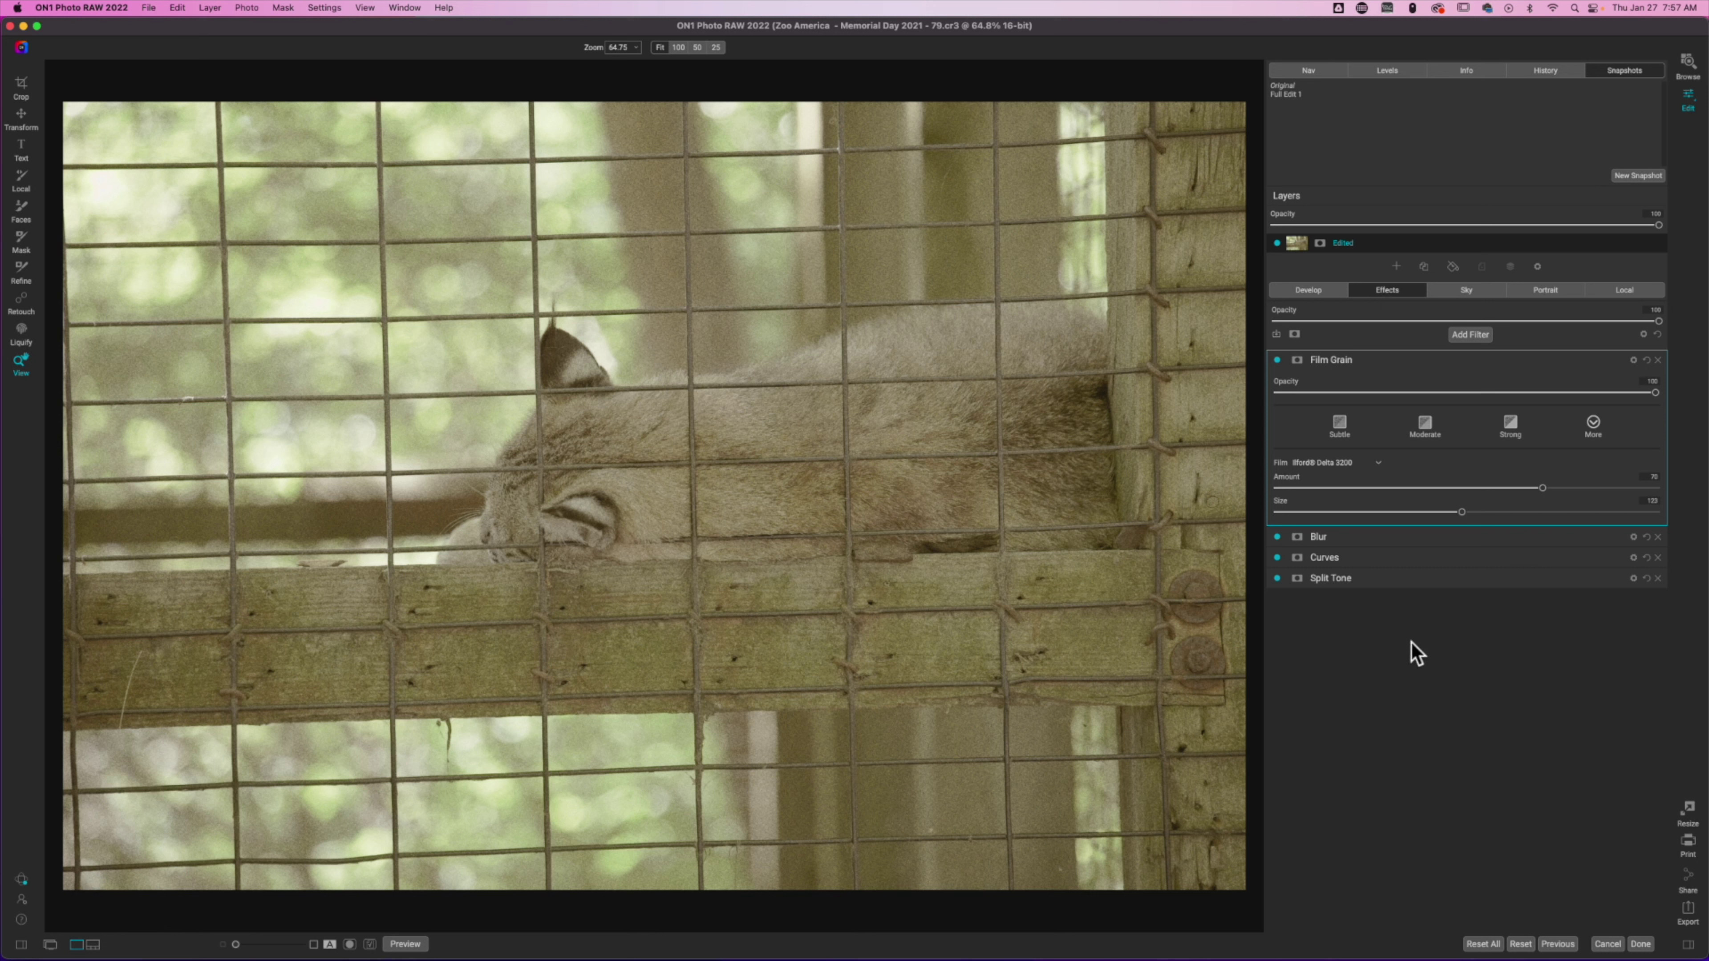
{"action": "left_click", "coordinate": [1373, 578]}
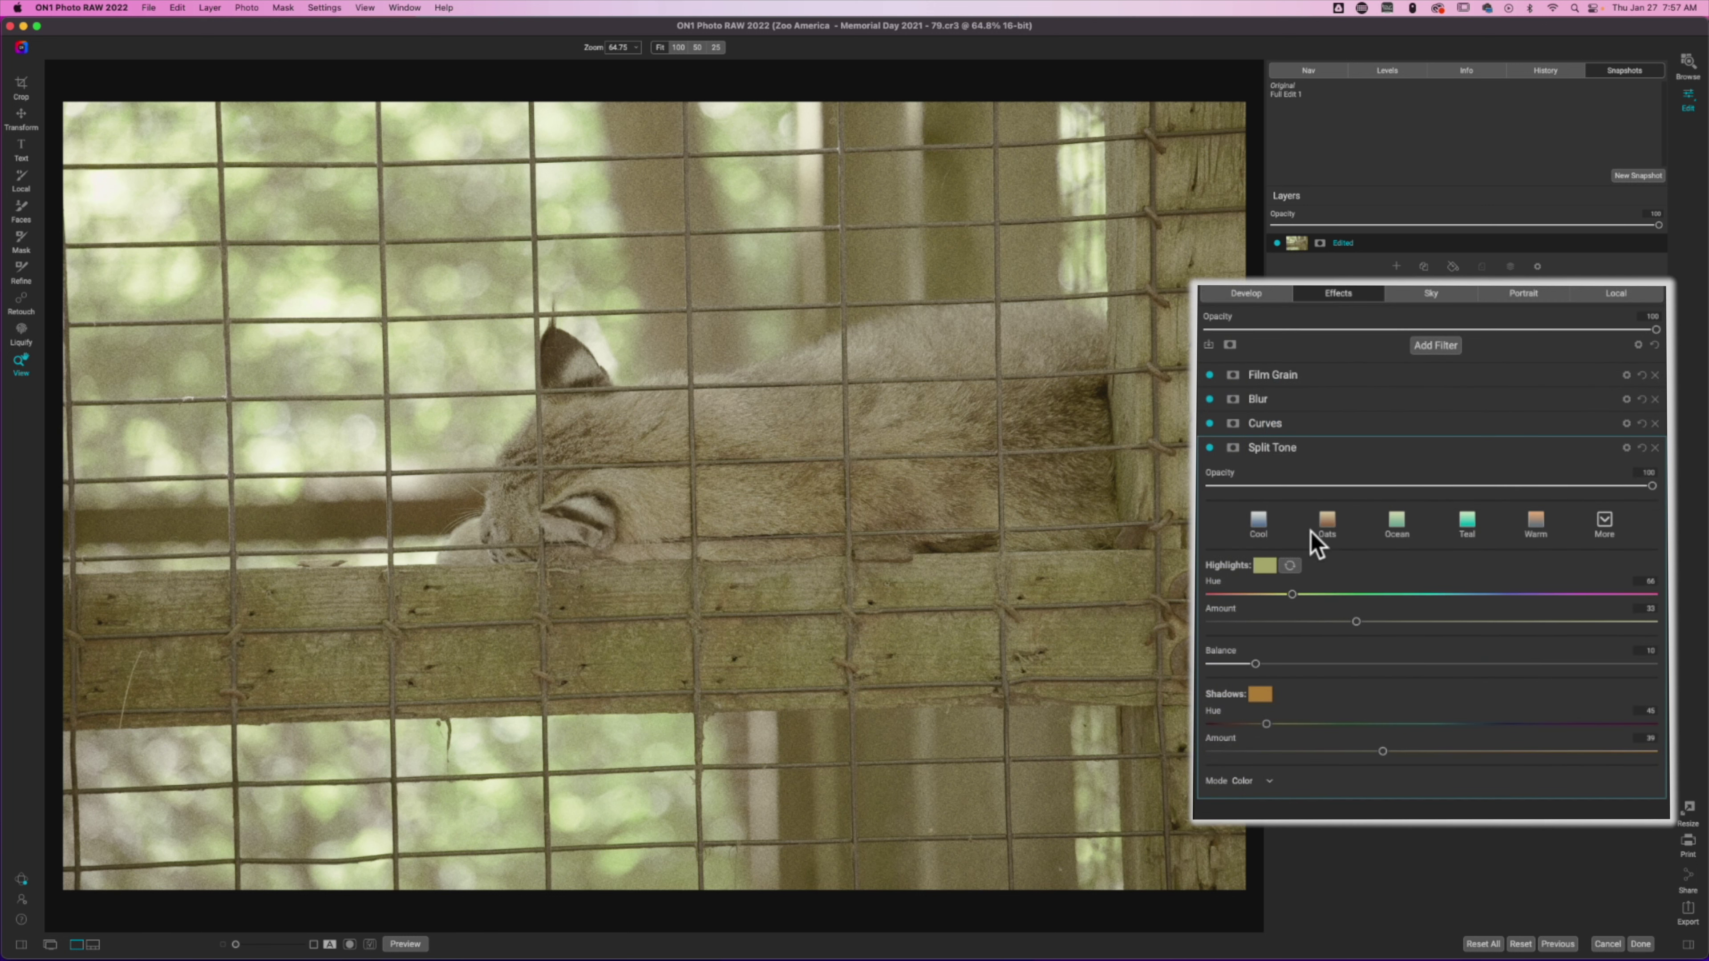
Turn off Curves, Blur and Film Grain, compare Split Tone off and on, leaving it on.
{"action": "left_click", "coordinate": [1210, 423]}
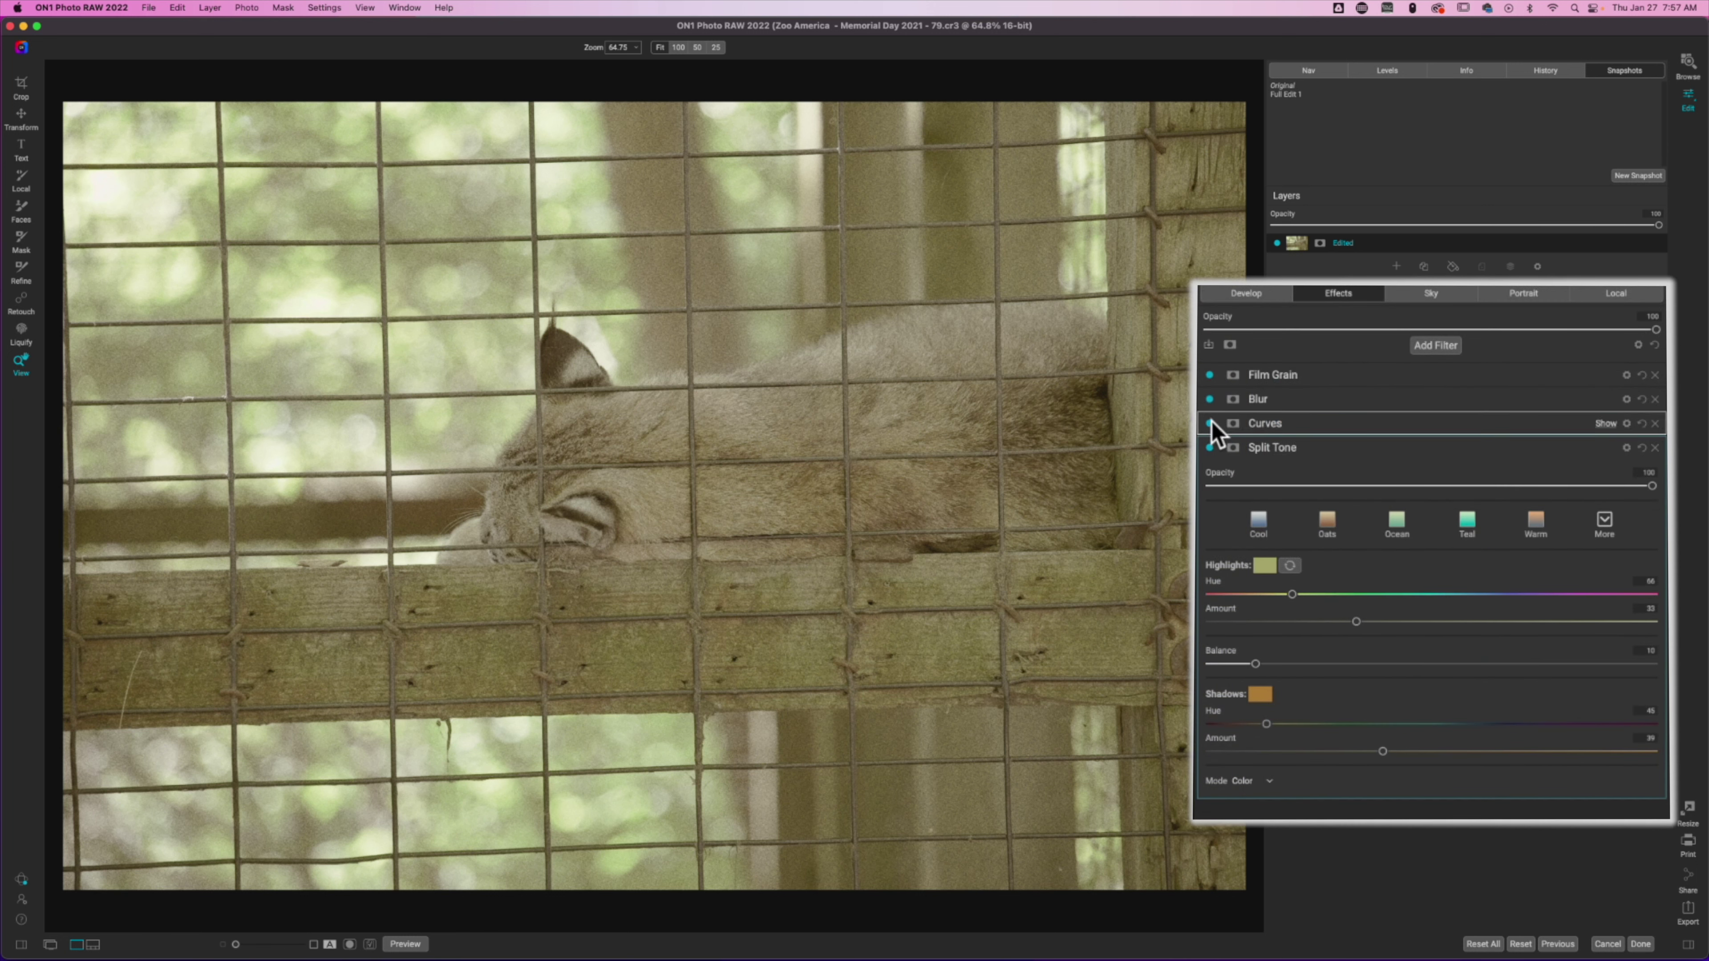
{"action": "left_click", "coordinate": [1209, 399]}
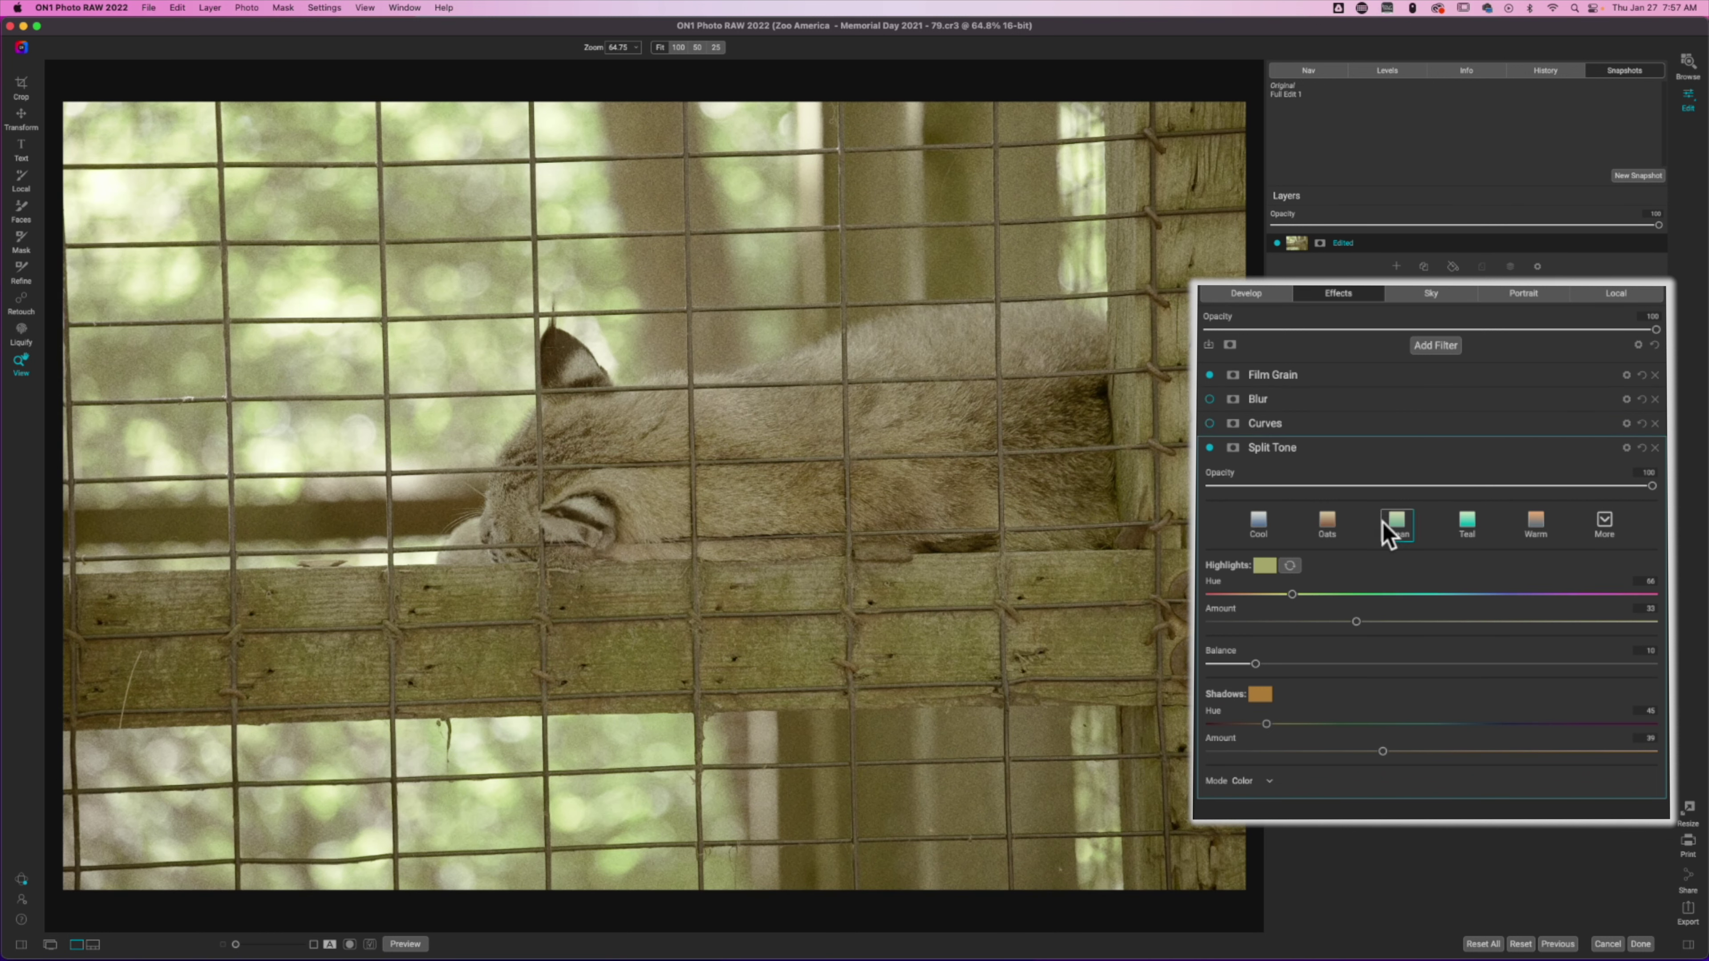
{"action": "left_click", "coordinate": [1210, 375]}
{"action": "left_click", "coordinate": [1210, 448]}
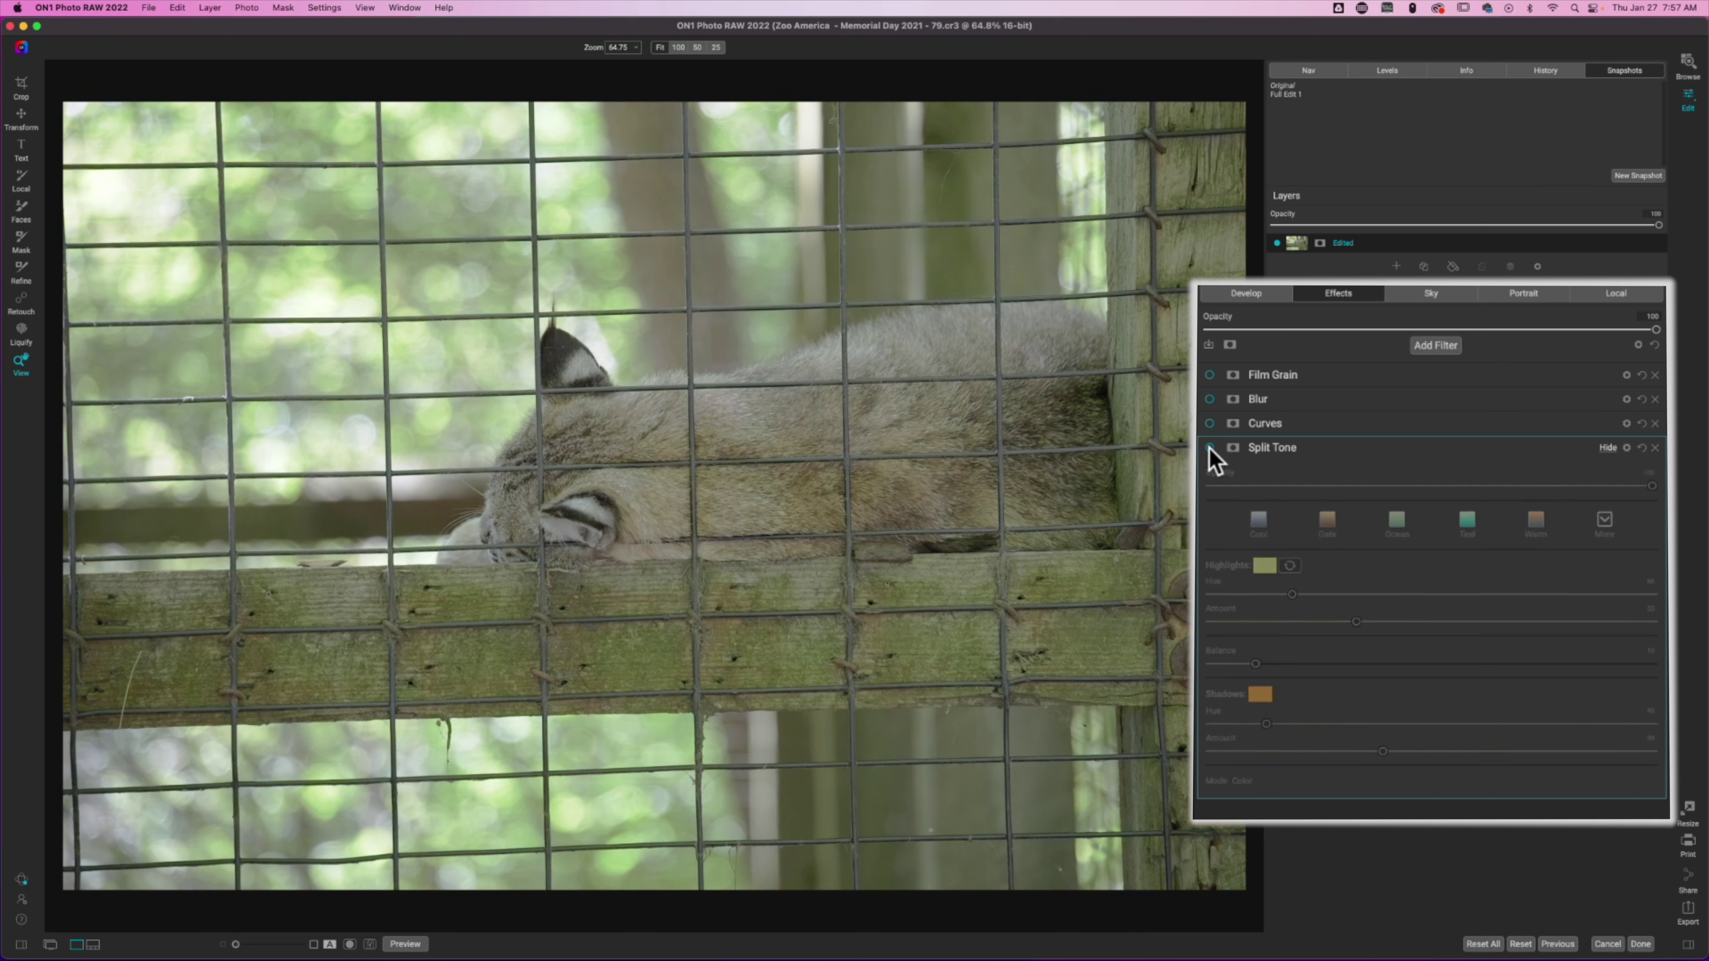
{"action": "left_click", "coordinate": [1210, 448]}
{"action": "left_click", "coordinate": [1209, 448]}
{"action": "left_click", "coordinate": [1210, 448]}
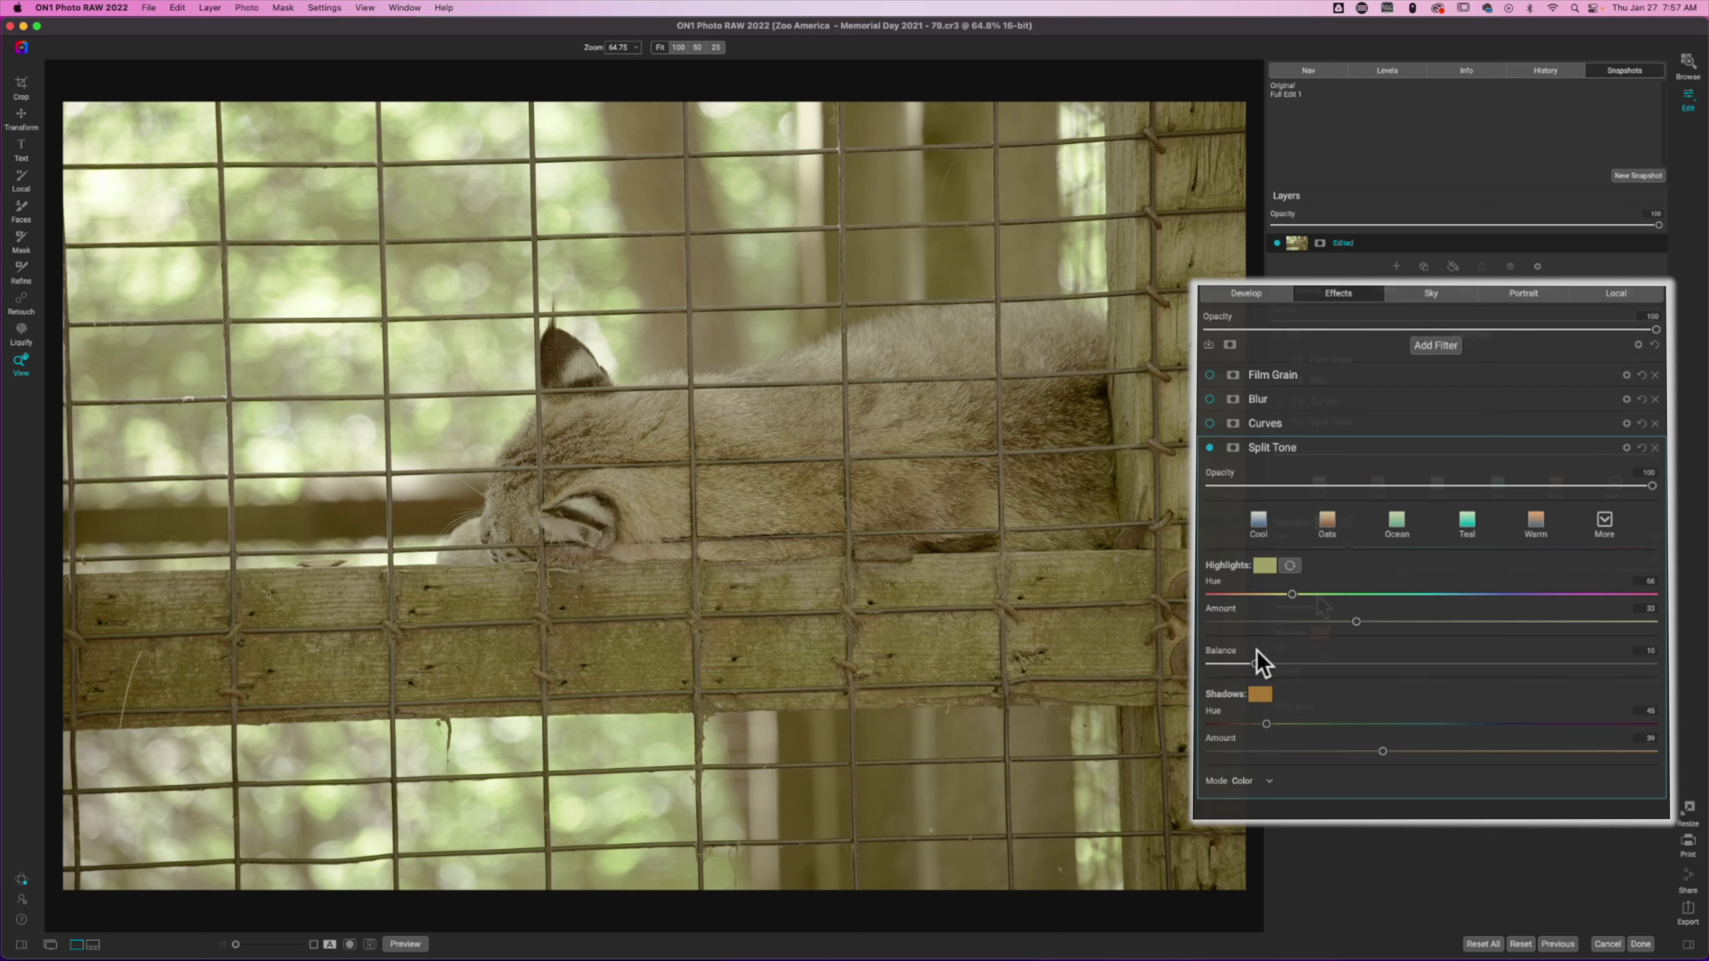
{"action": "left_click", "coordinate": [1324, 524]}
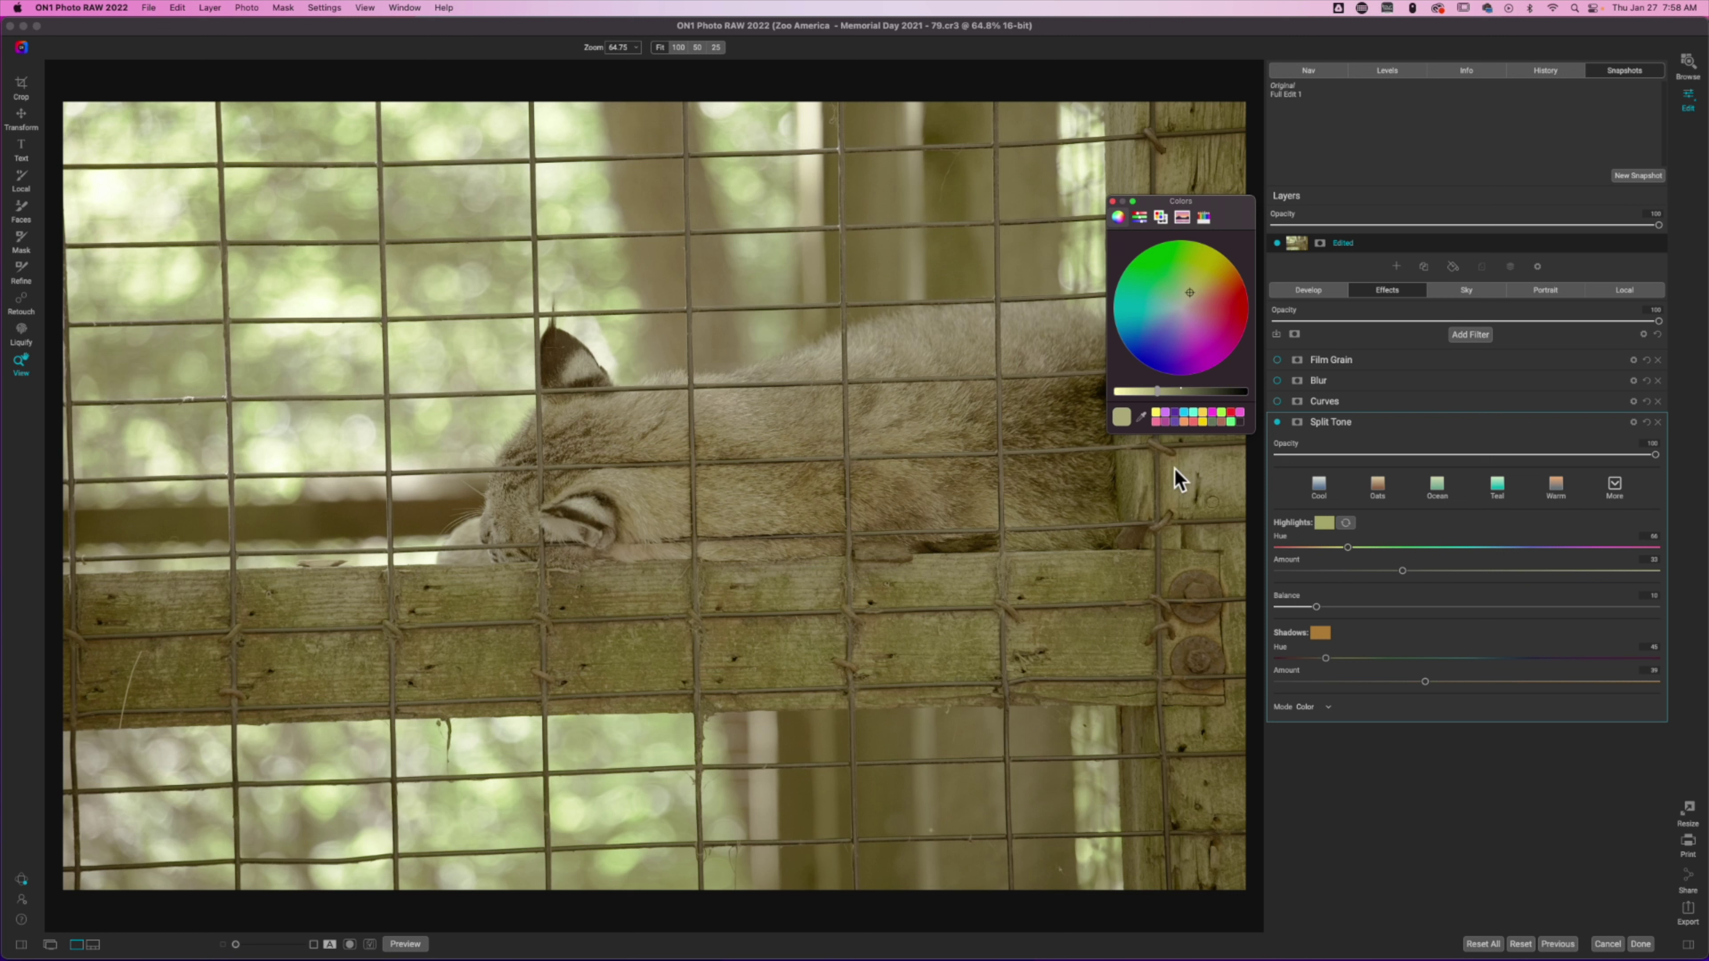
{"action": "left_click", "coordinate": [1113, 202]}
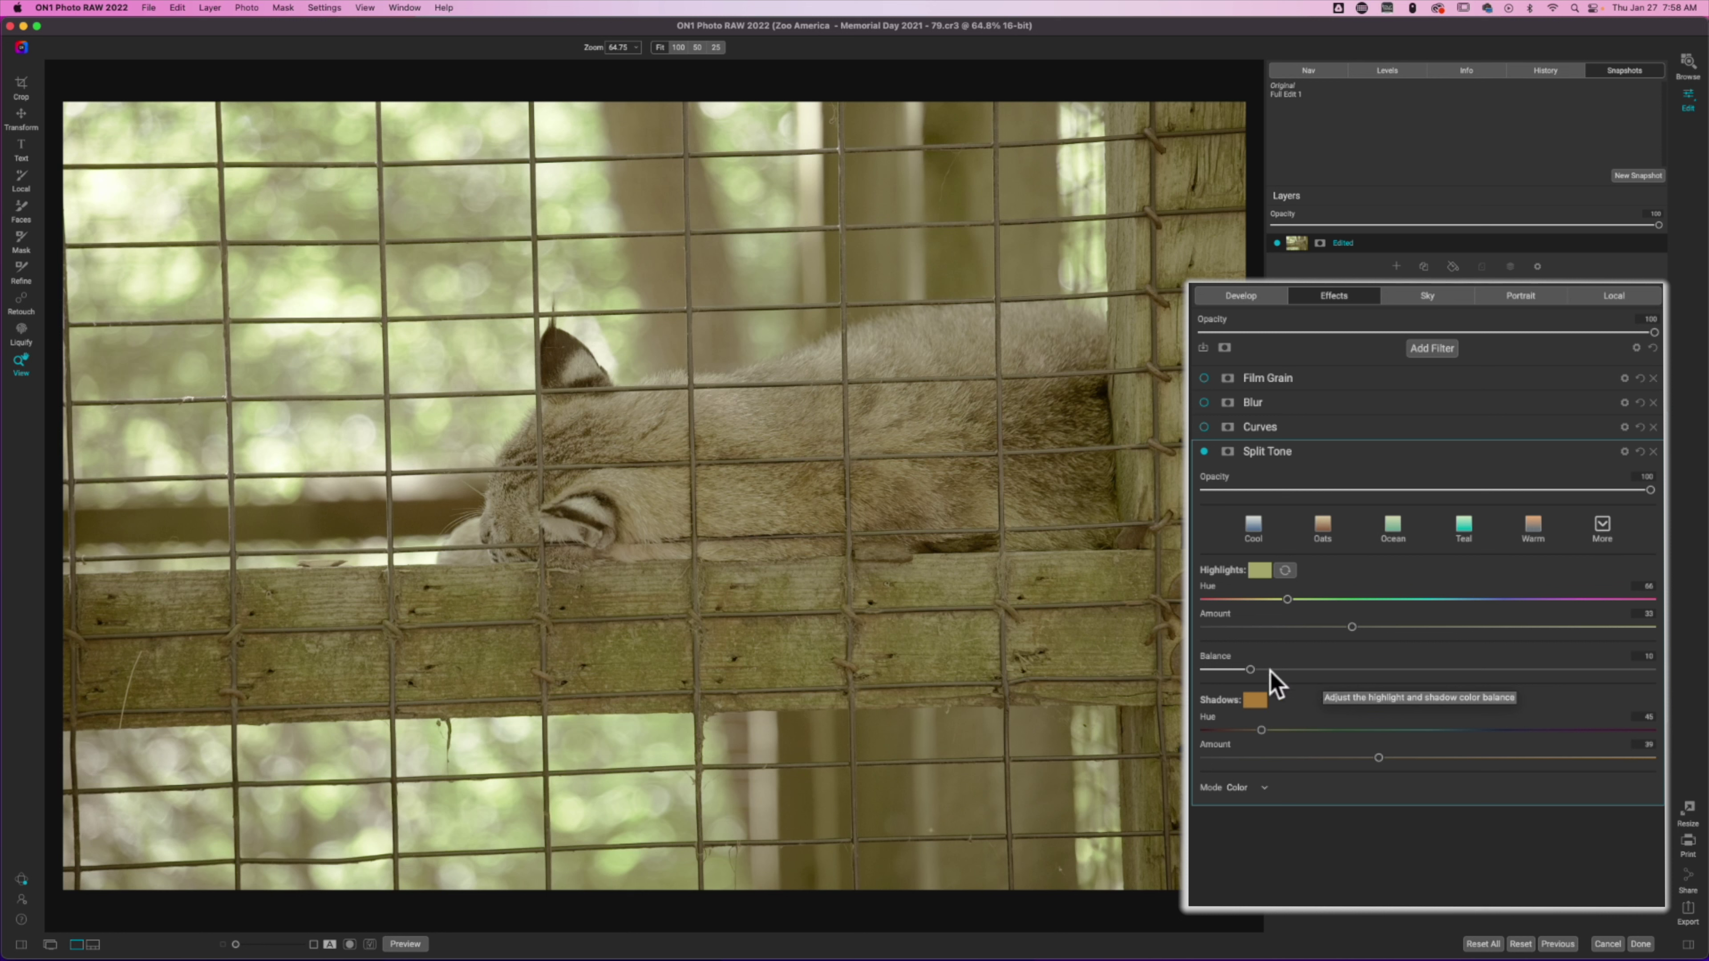
Reset the Split Tone Balance to 50, then lower it to about 12.
{"action": "double_click", "coordinate": [1237, 671]}
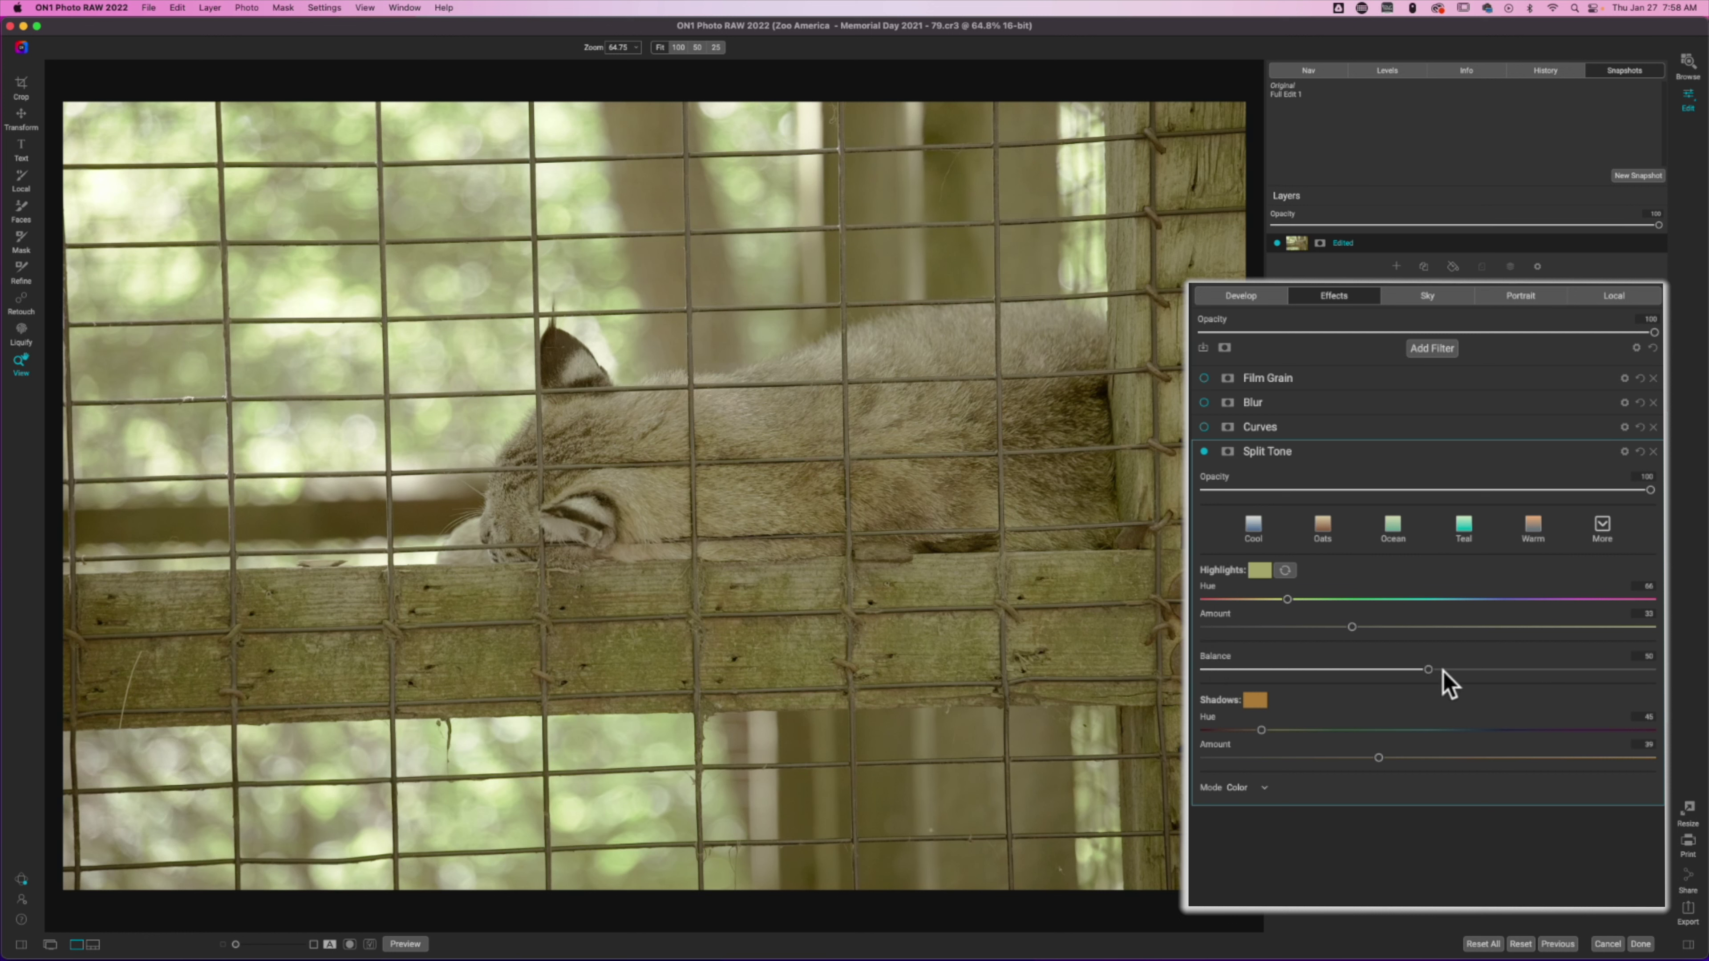
{"action": "left_click_drag", "start_coordinate": [1428, 671], "coordinate": [1577, 676]}
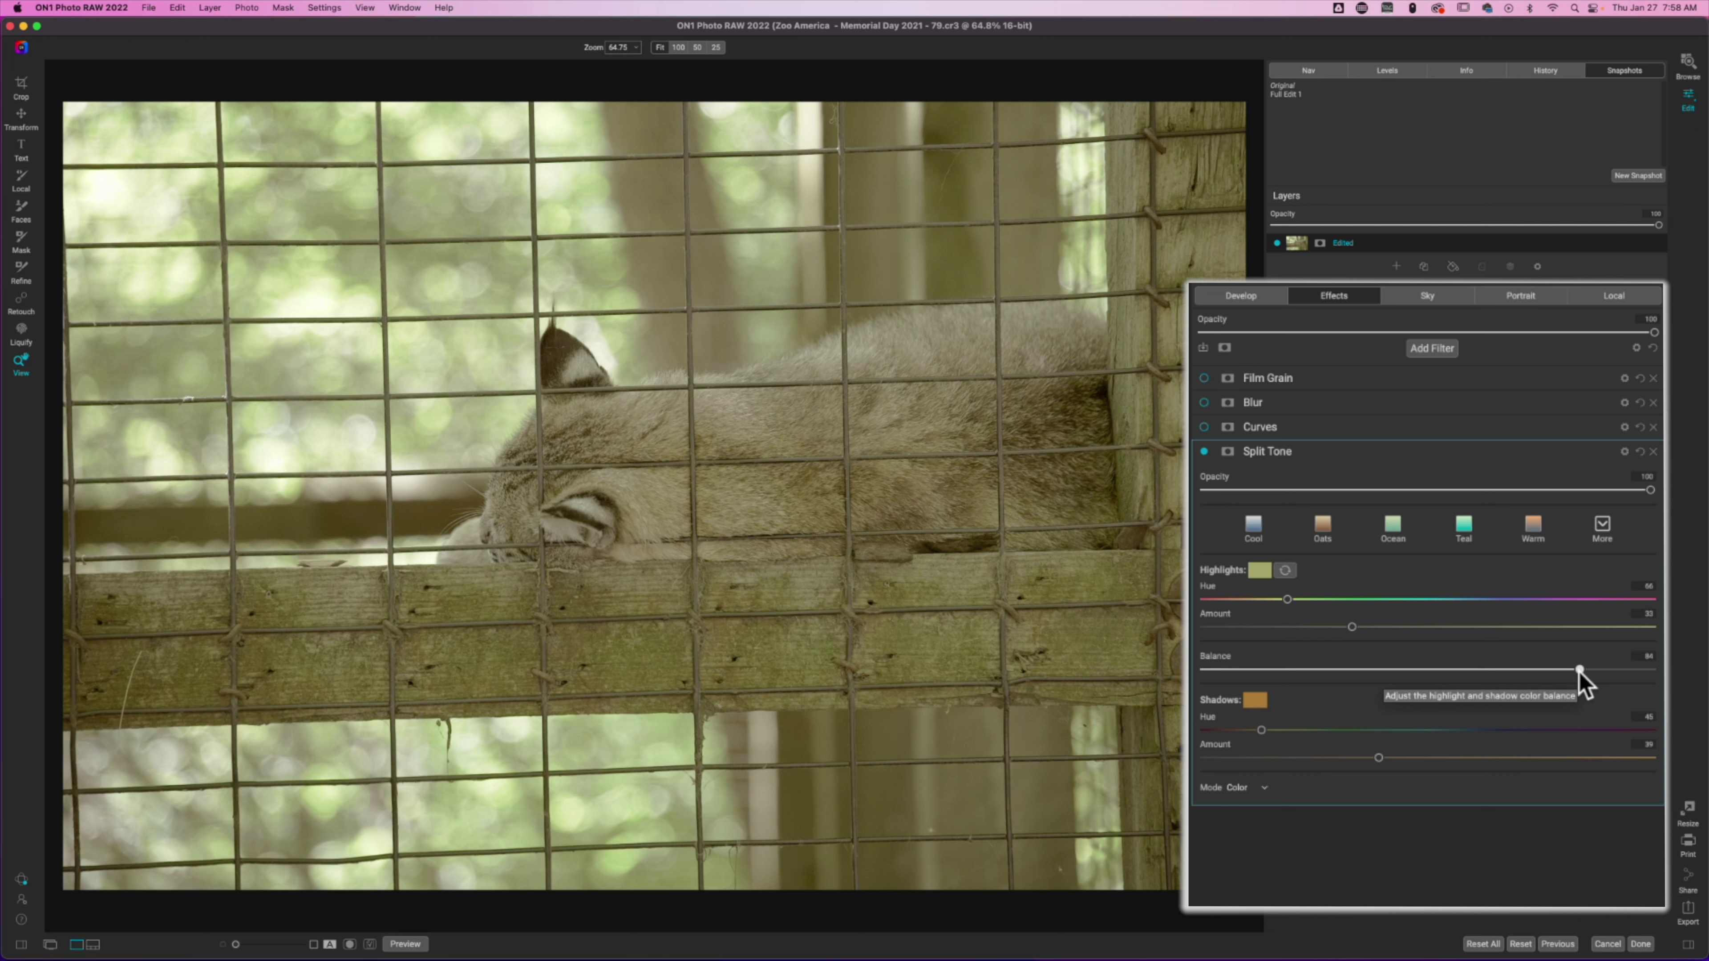
{"action": "left_click_drag", "start_coordinate": [1579, 671], "coordinate": [1255, 677]}
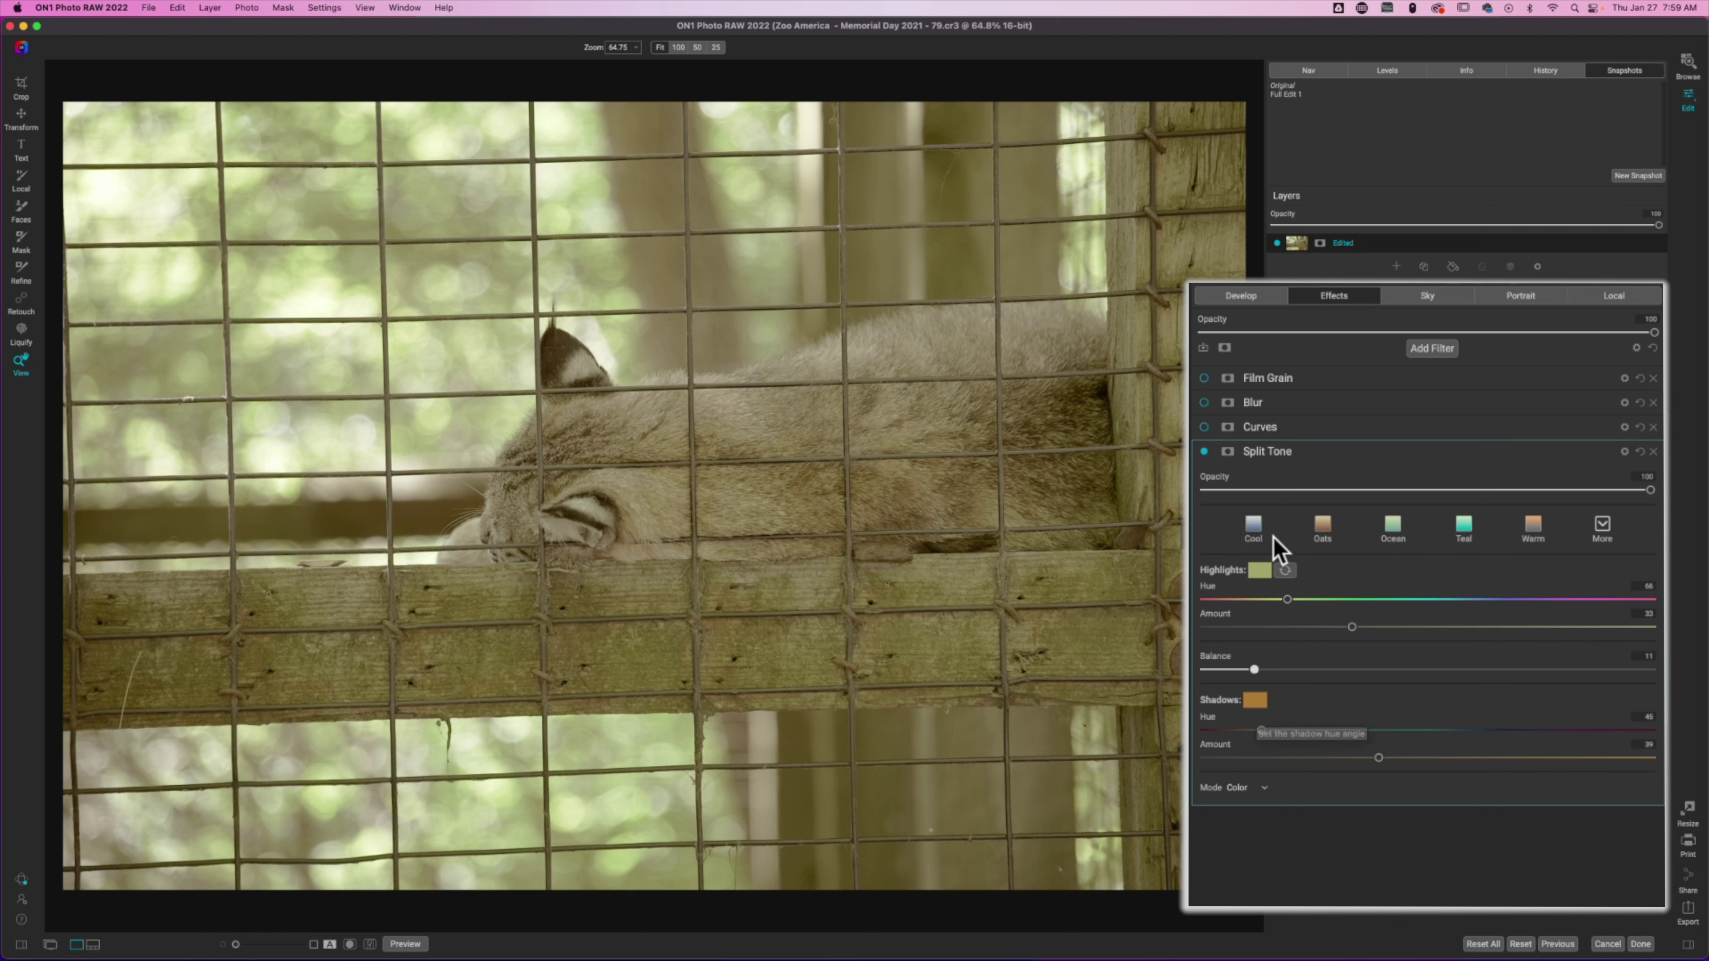
Keep Color as the Split Tone blend mode and collapse the Split Tone settings.
{"action": "left_click", "coordinate": [1249, 788]}
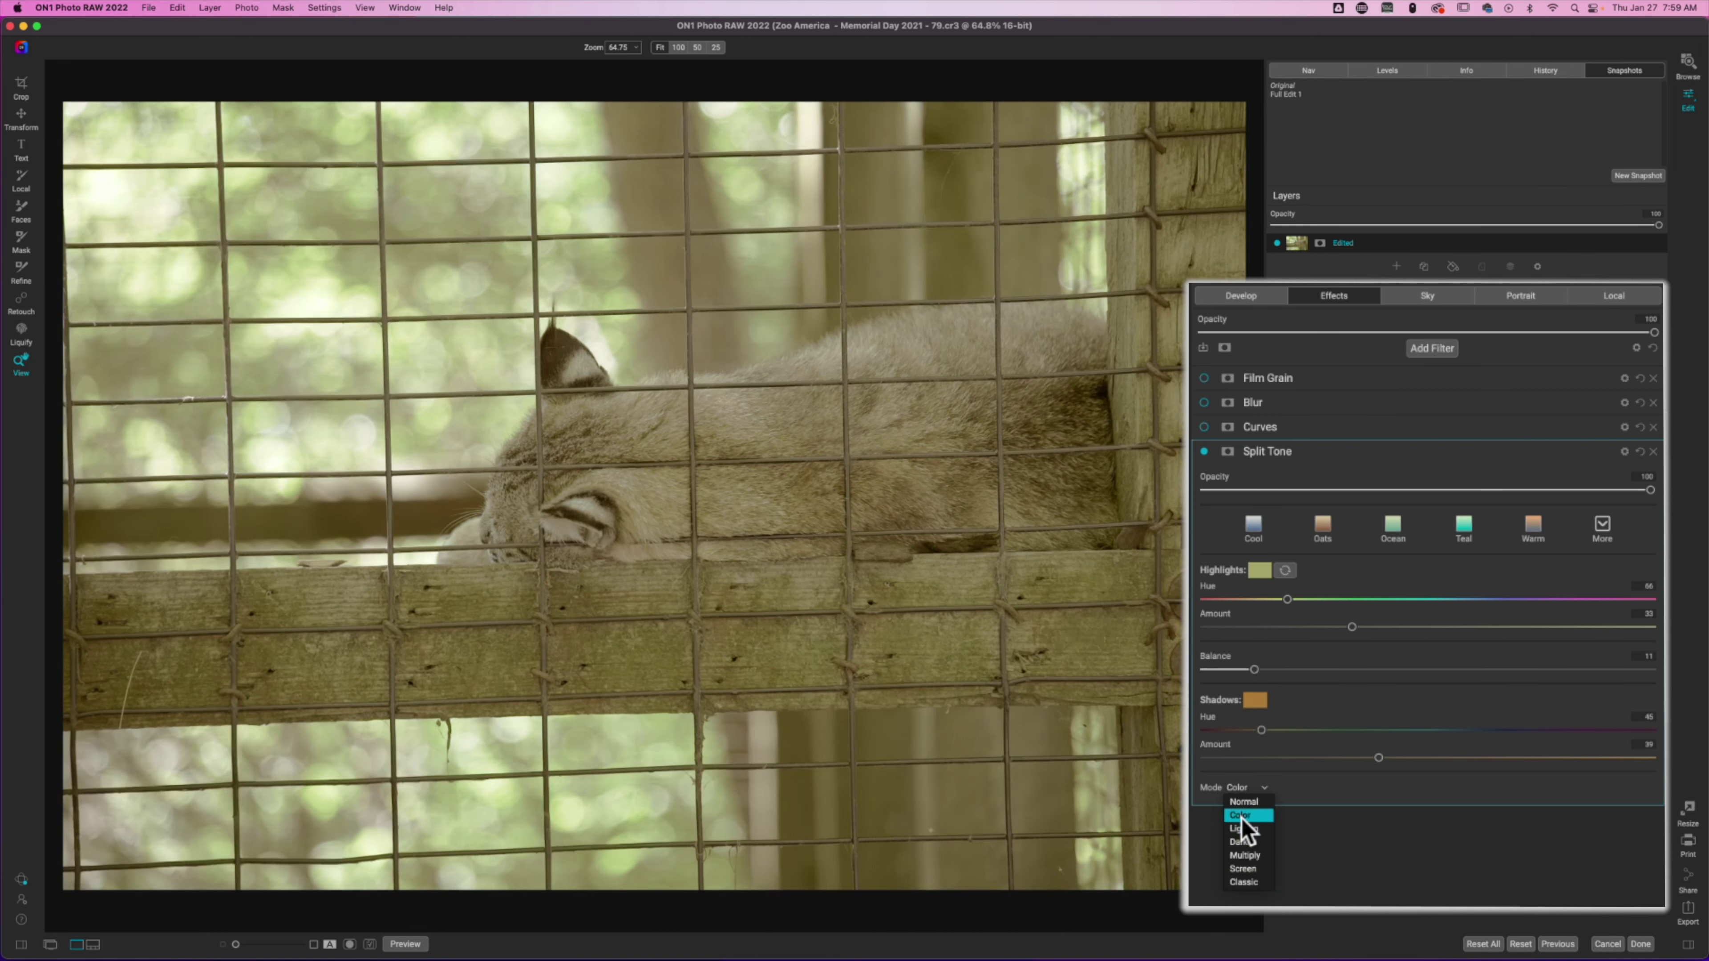
{"action": "left_click", "coordinate": [1241, 816]}
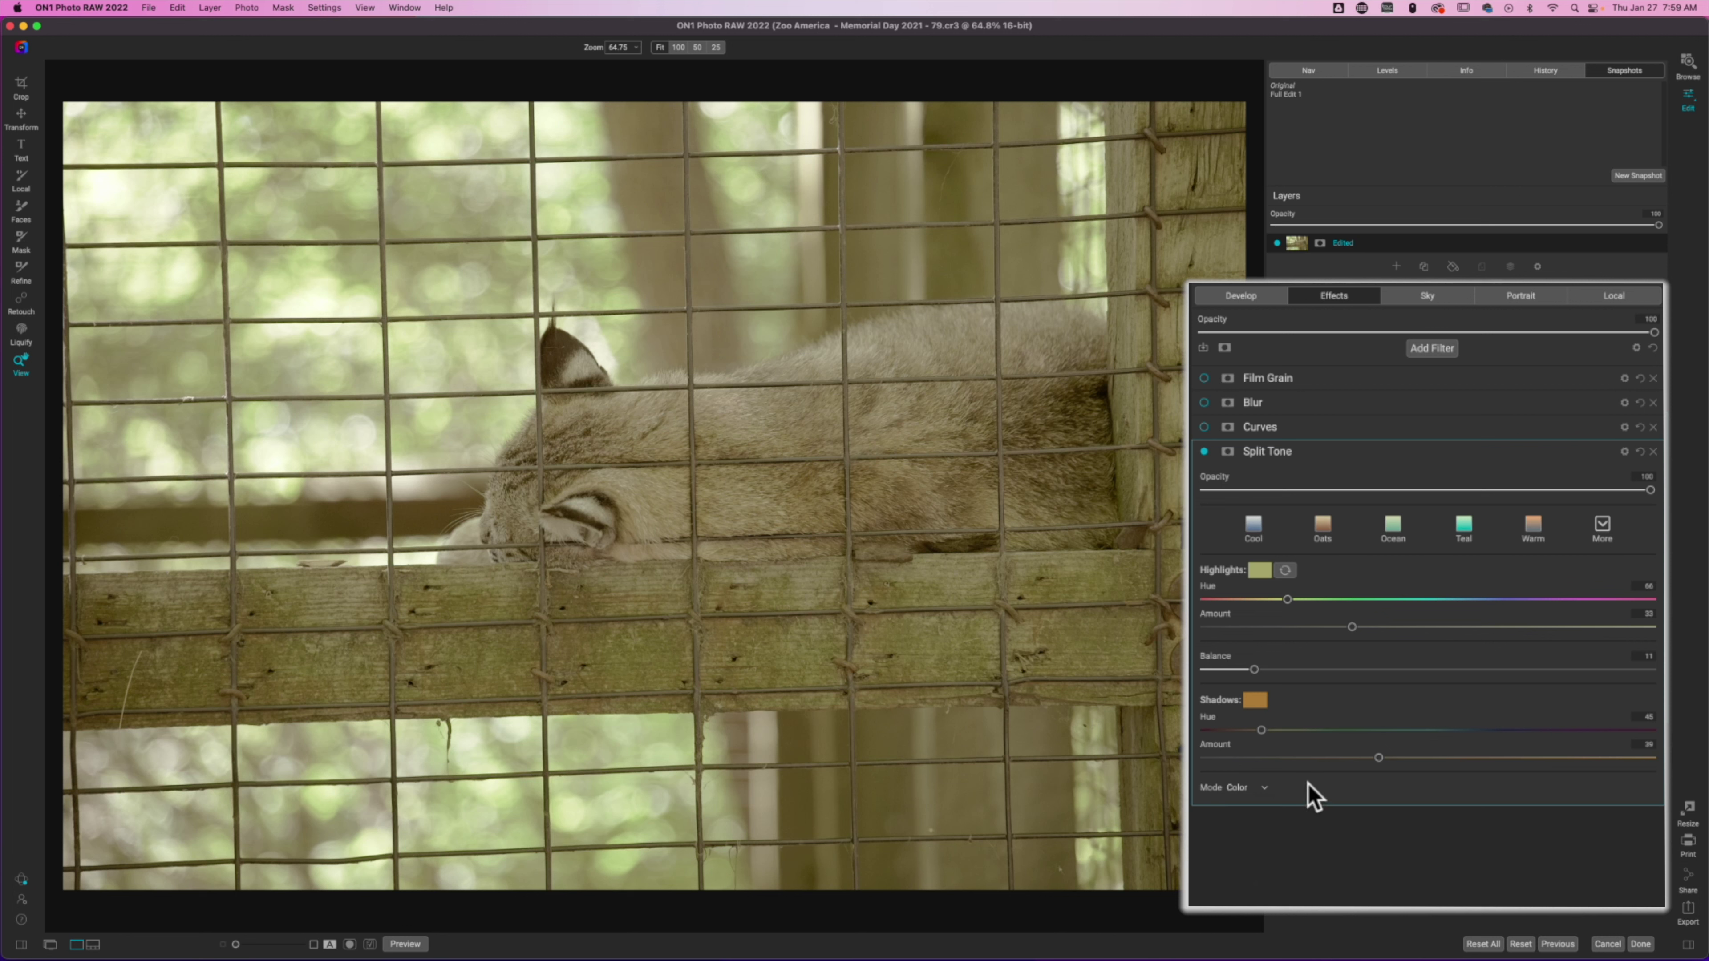
{"action": "left_click", "coordinate": [1317, 451]}
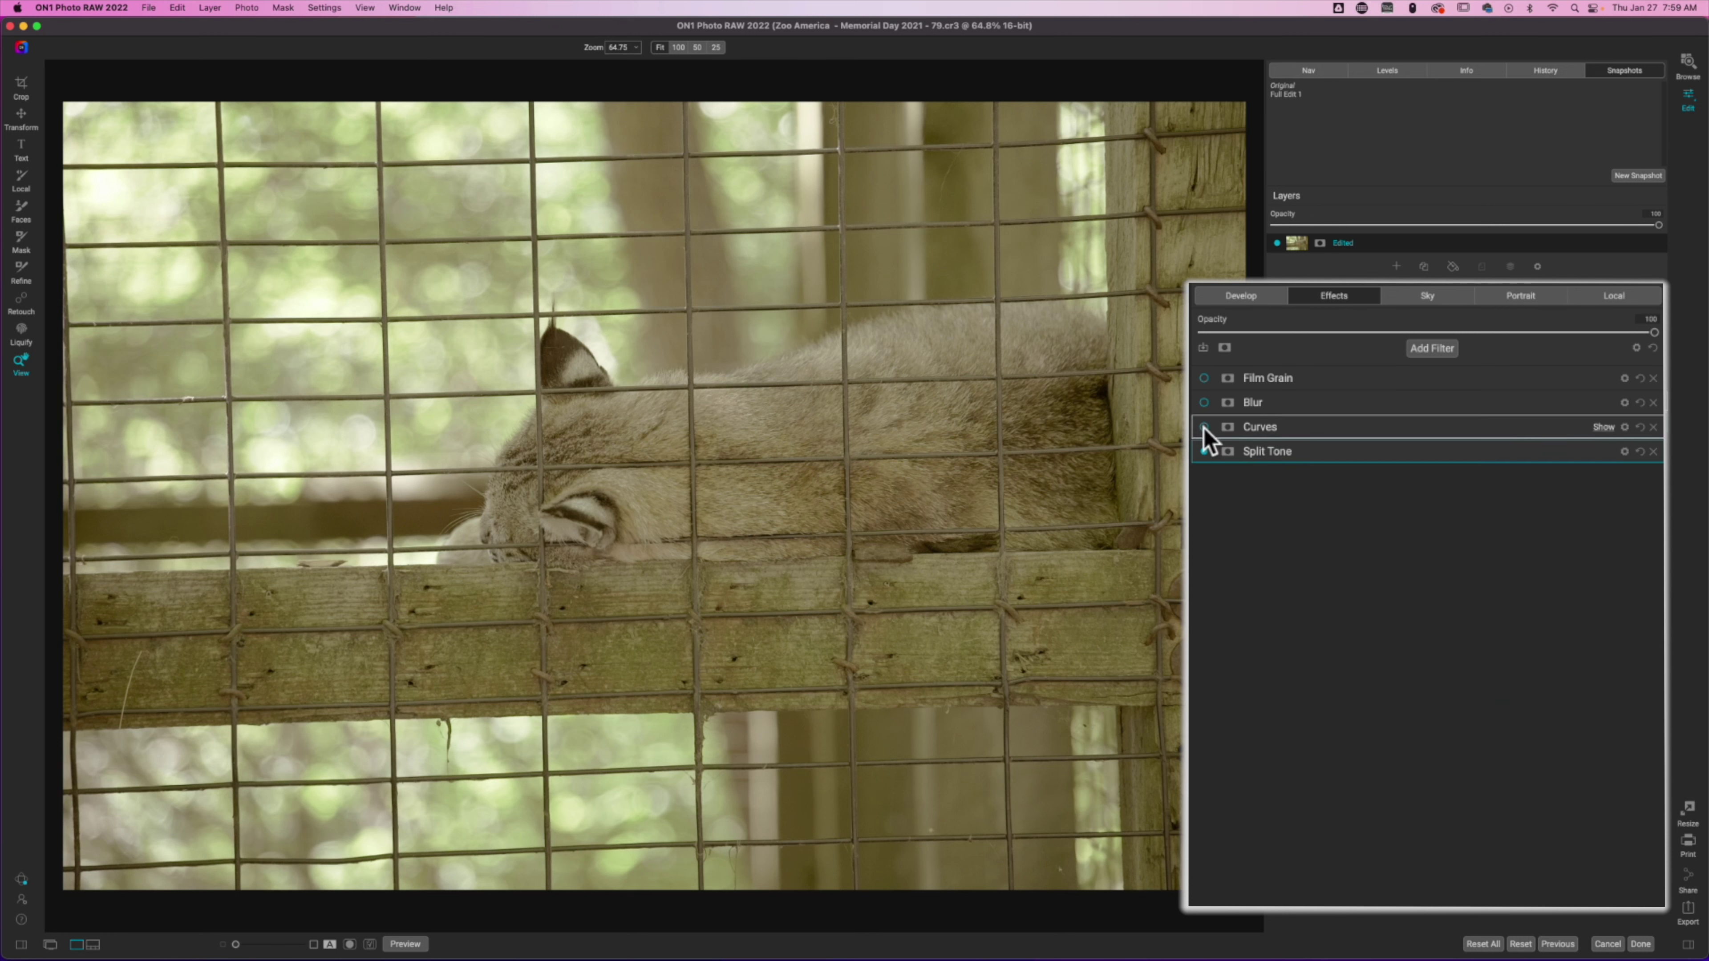
Turn on Curves with its black point at 18, comparing off and on, then collapse it.
{"action": "left_click", "coordinate": [1223, 435]}
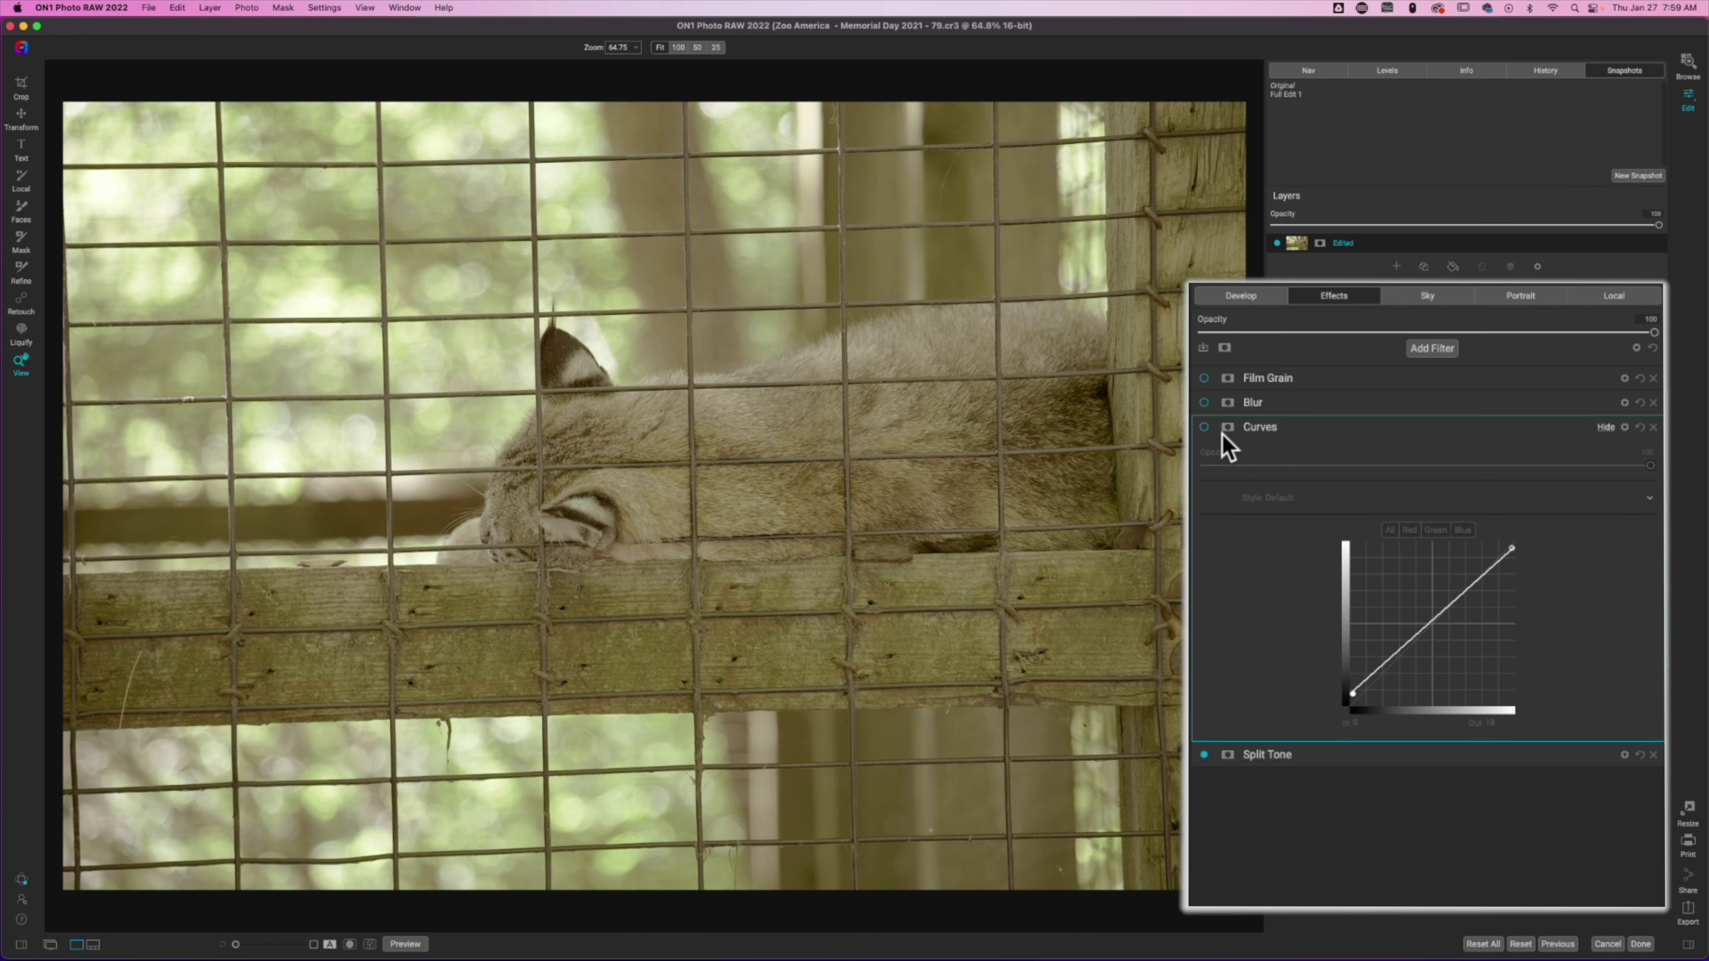
{"action": "left_click", "coordinate": [1204, 429]}
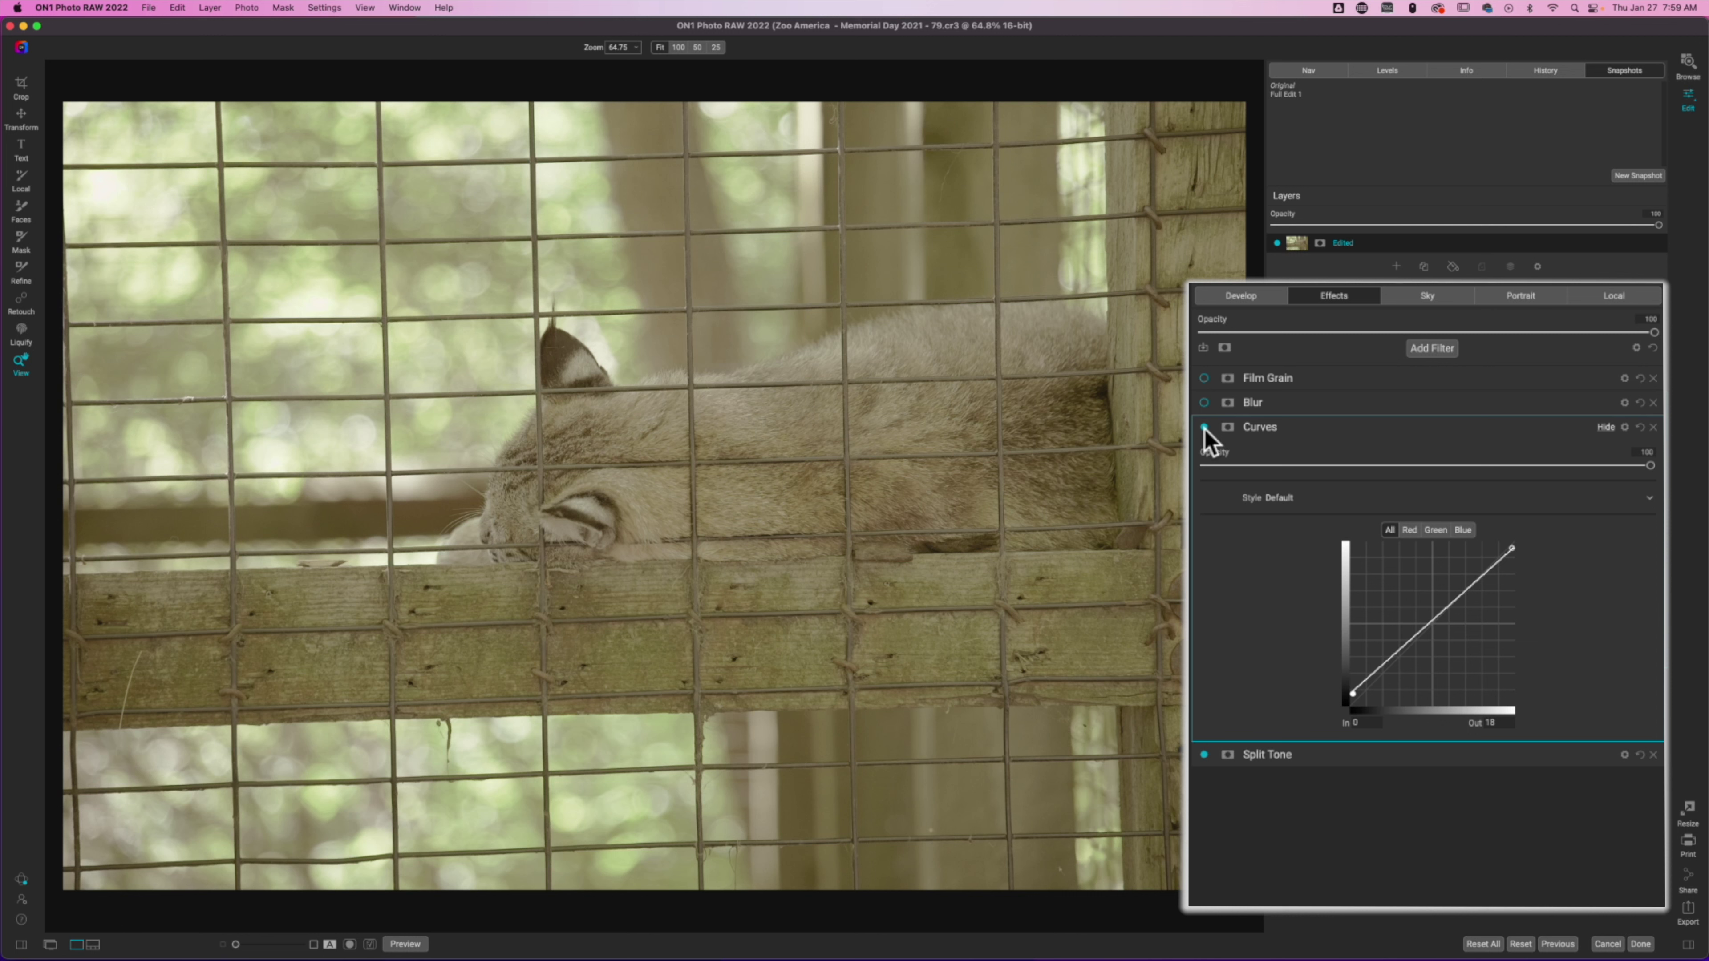
{"action": "left_click", "coordinate": [1204, 427]}
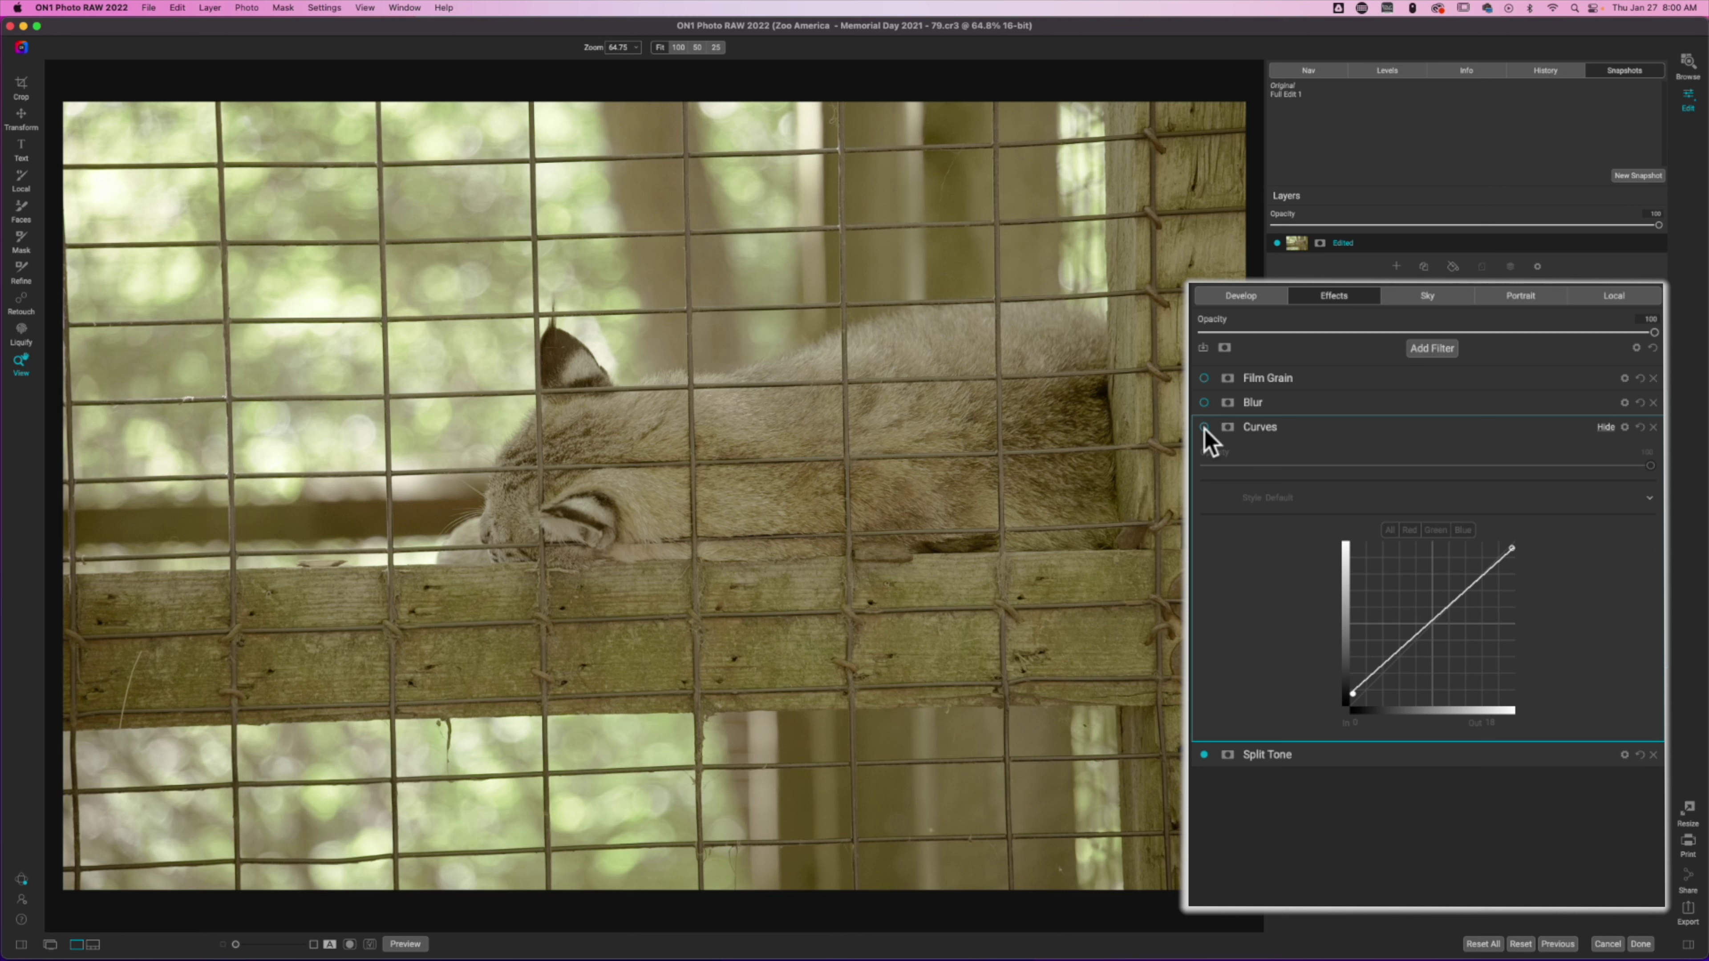
{"action": "left_click", "coordinate": [1204, 427]}
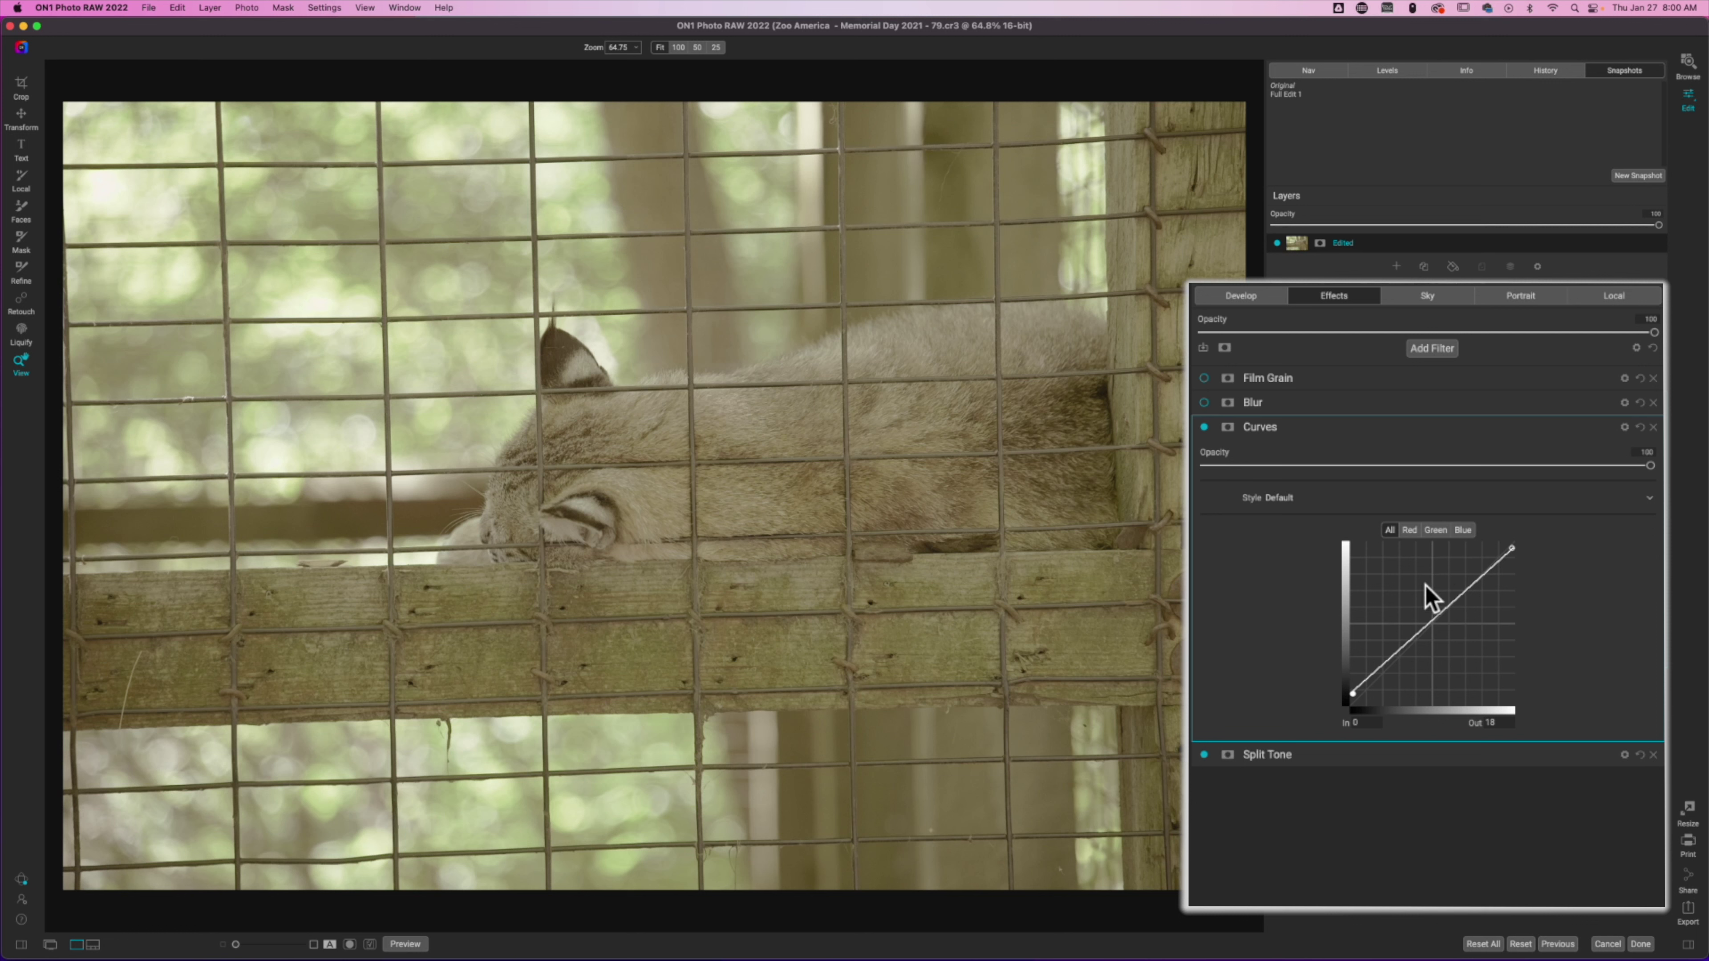
{"action": "left_click", "coordinate": [1320, 429]}
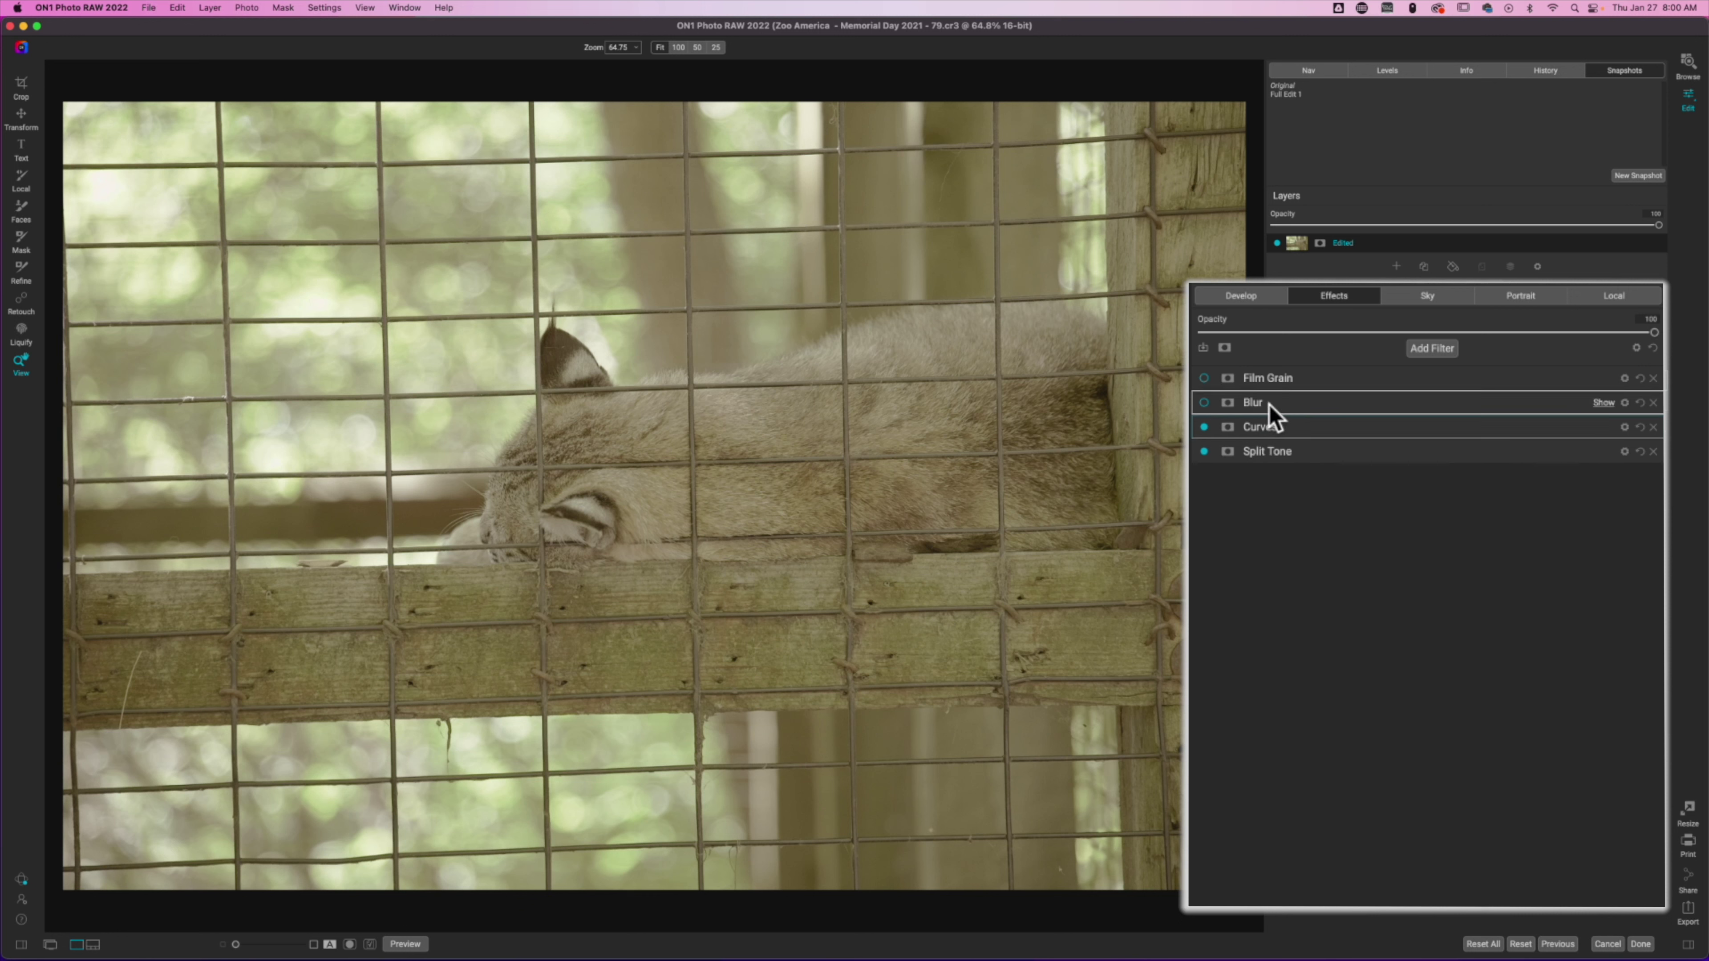
Enable Gaussian Blur at amount 4, opacity 15, after trying Surface and comparing on versus off.
{"action": "left_click", "coordinate": [1273, 416]}
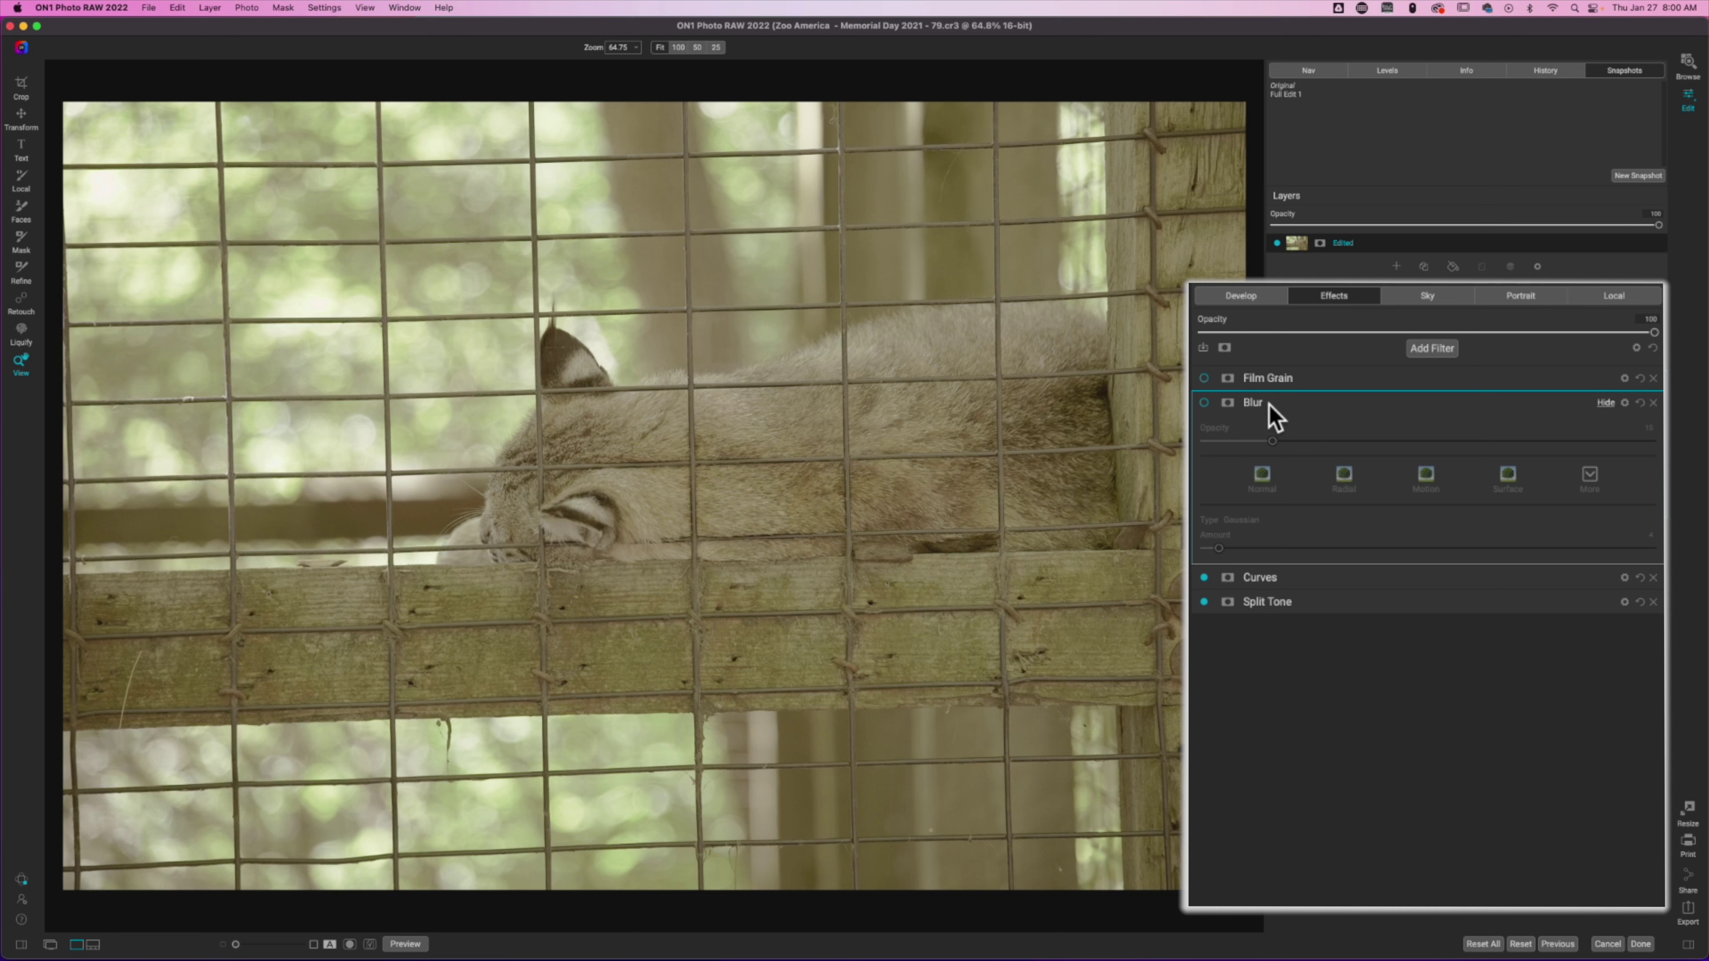
{"action": "left_click", "coordinate": [1204, 403]}
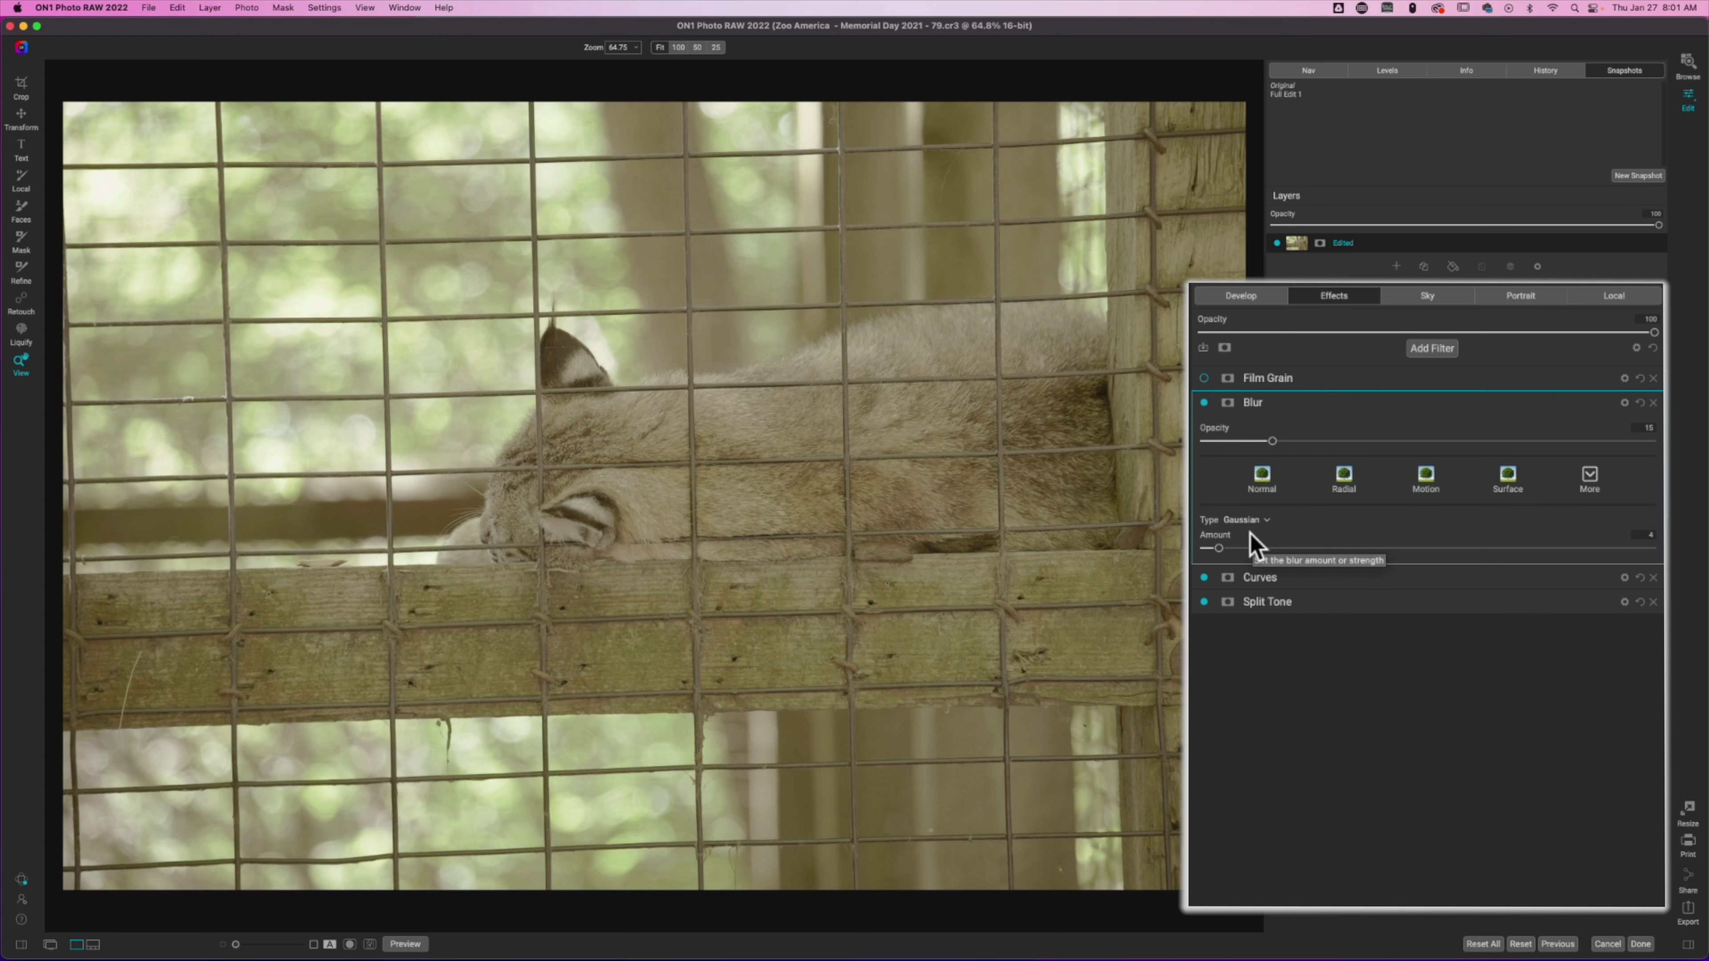
{"action": "left_click", "coordinate": [1262, 521]}
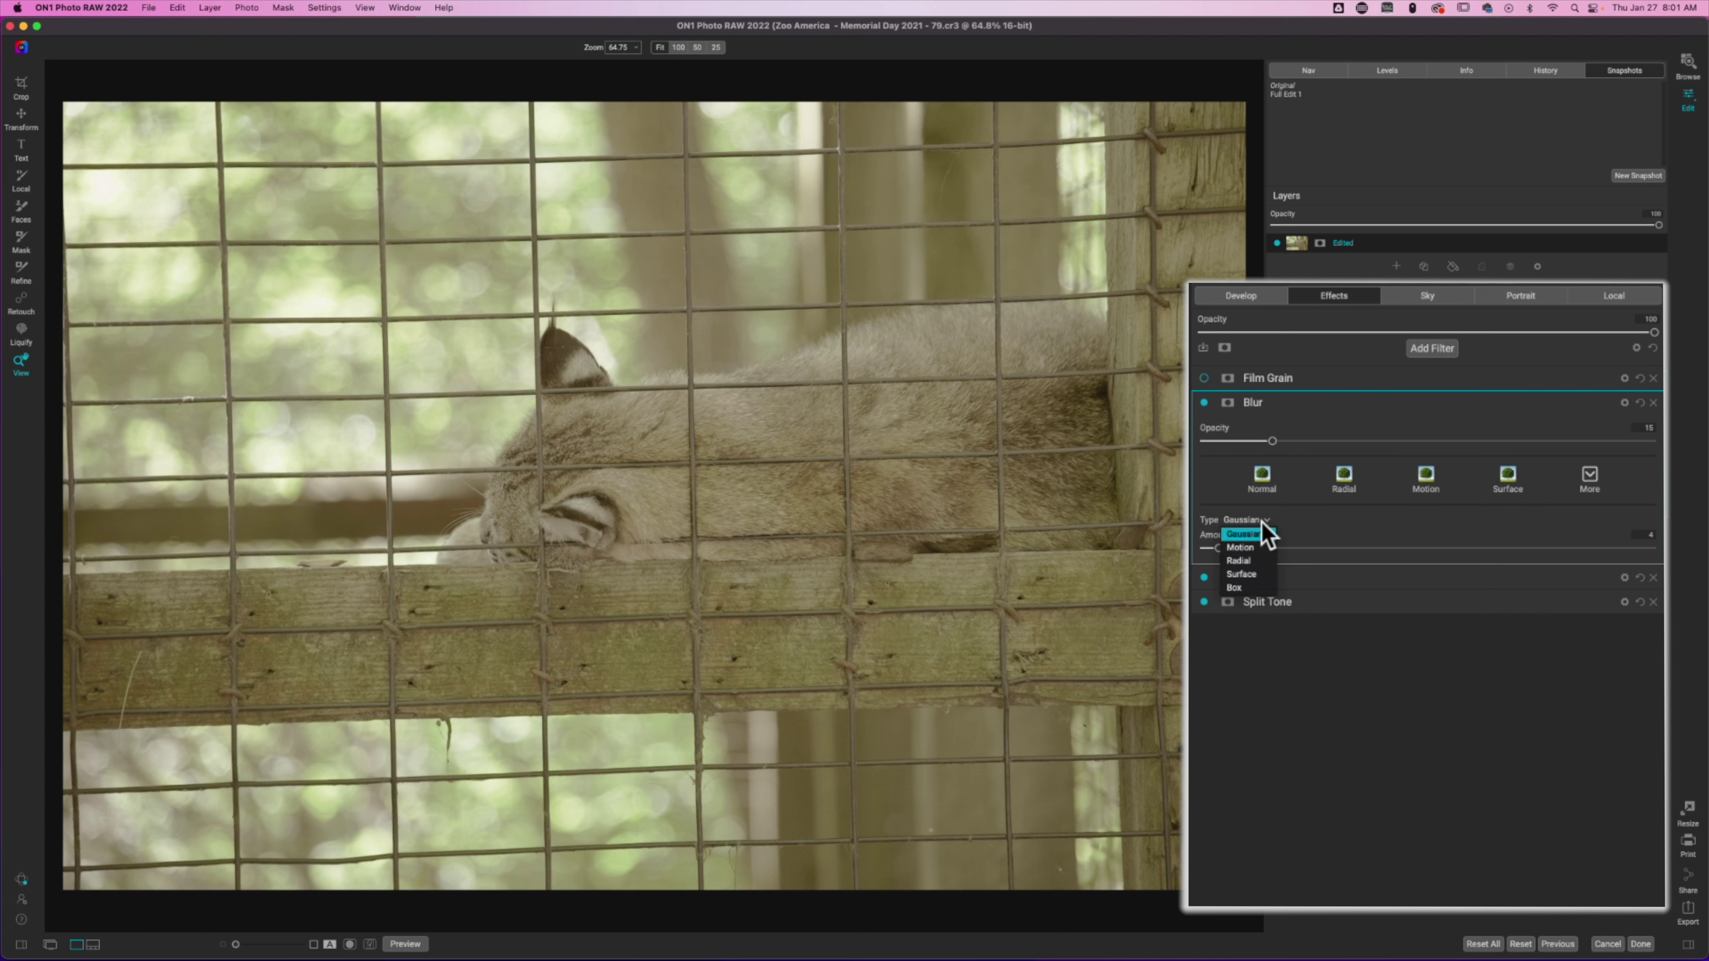
{"action": "left_click", "coordinate": [1251, 576]}
{"action": "left_click", "coordinate": [1263, 521]}
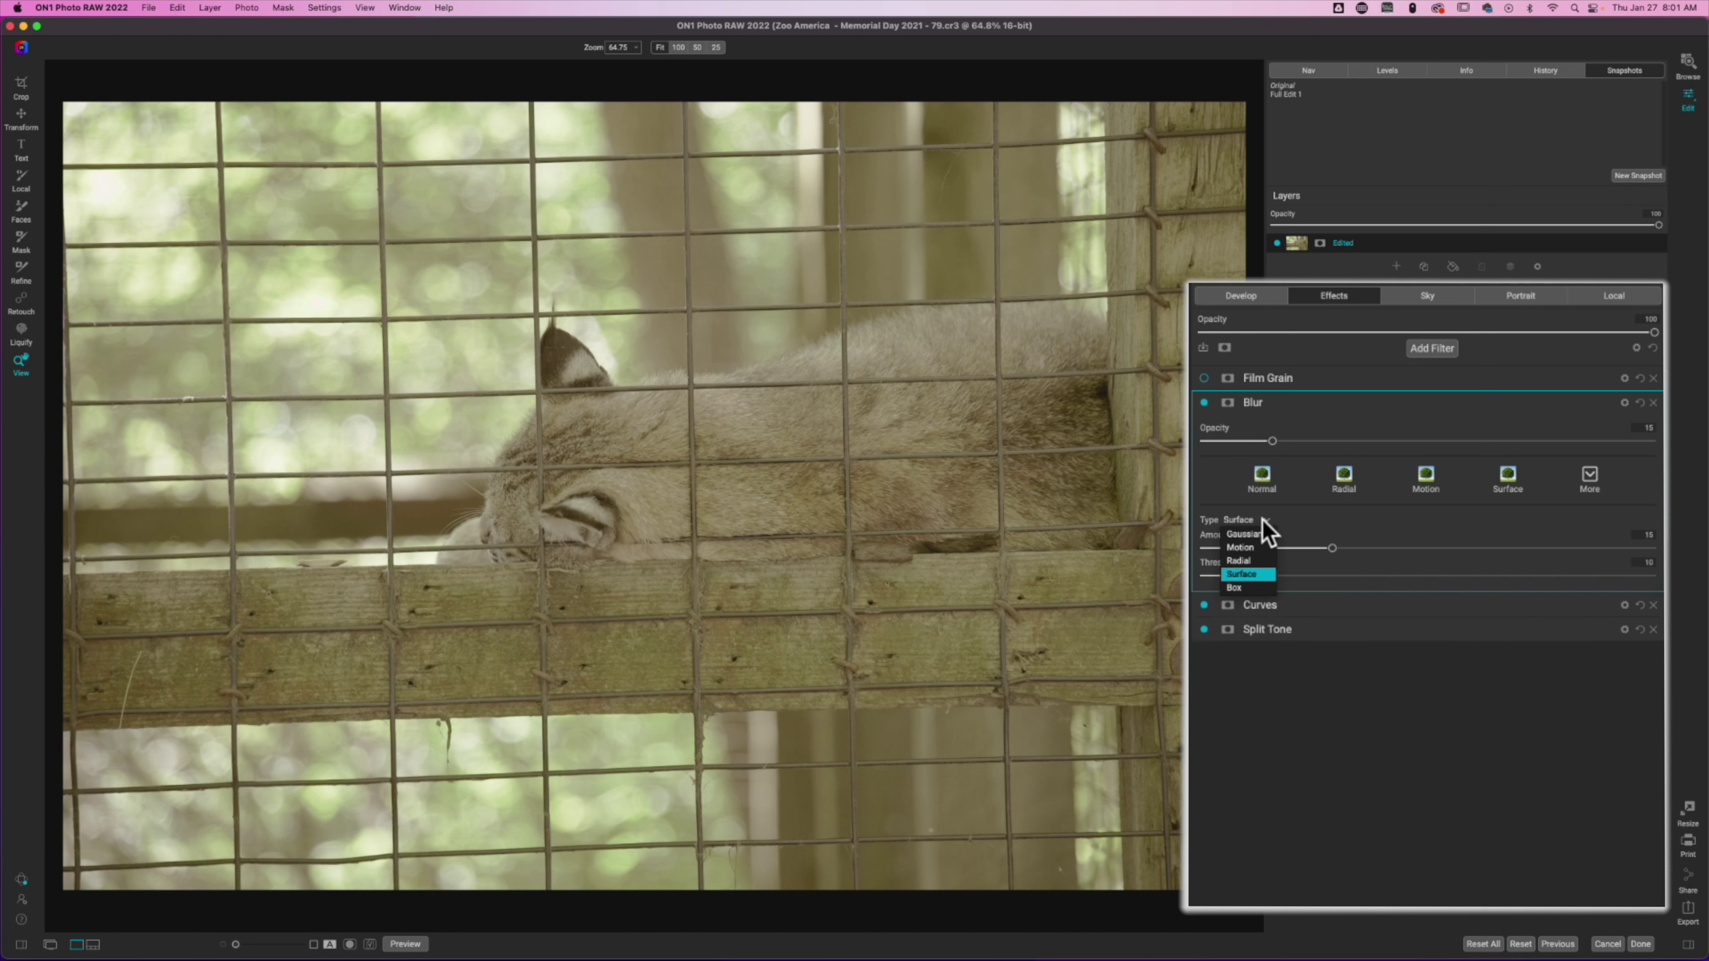
{"action": "left_click", "coordinate": [1252, 532]}
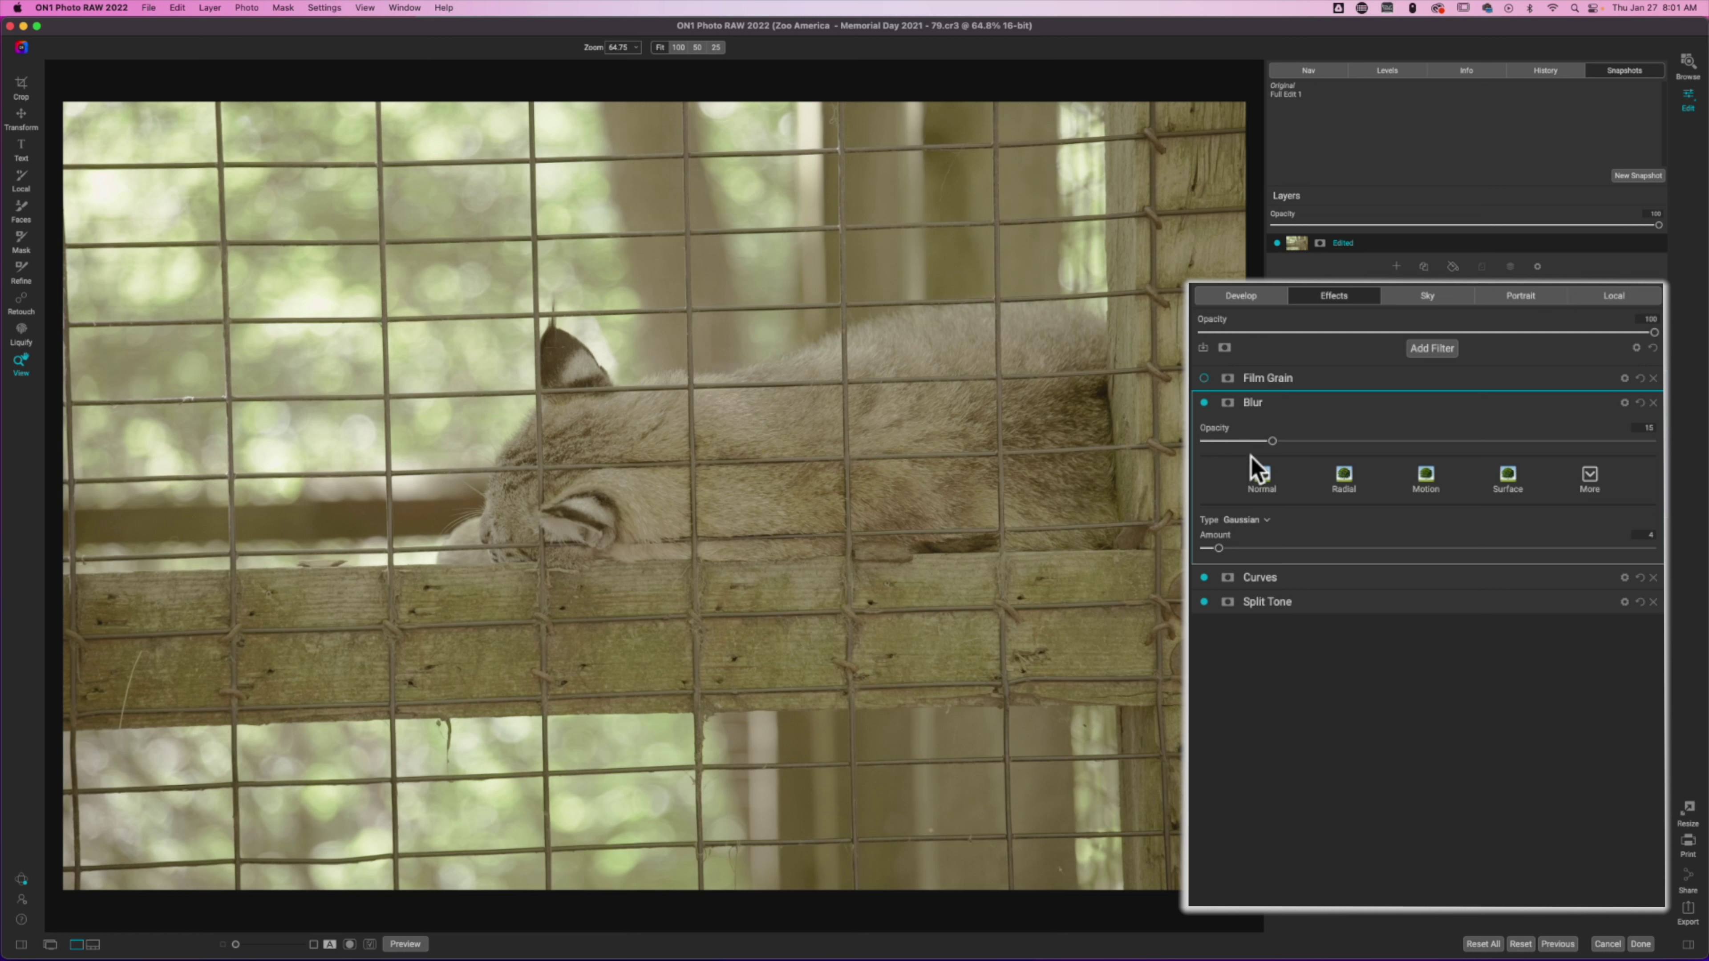
{"action": "left_click", "coordinate": [1204, 403]}
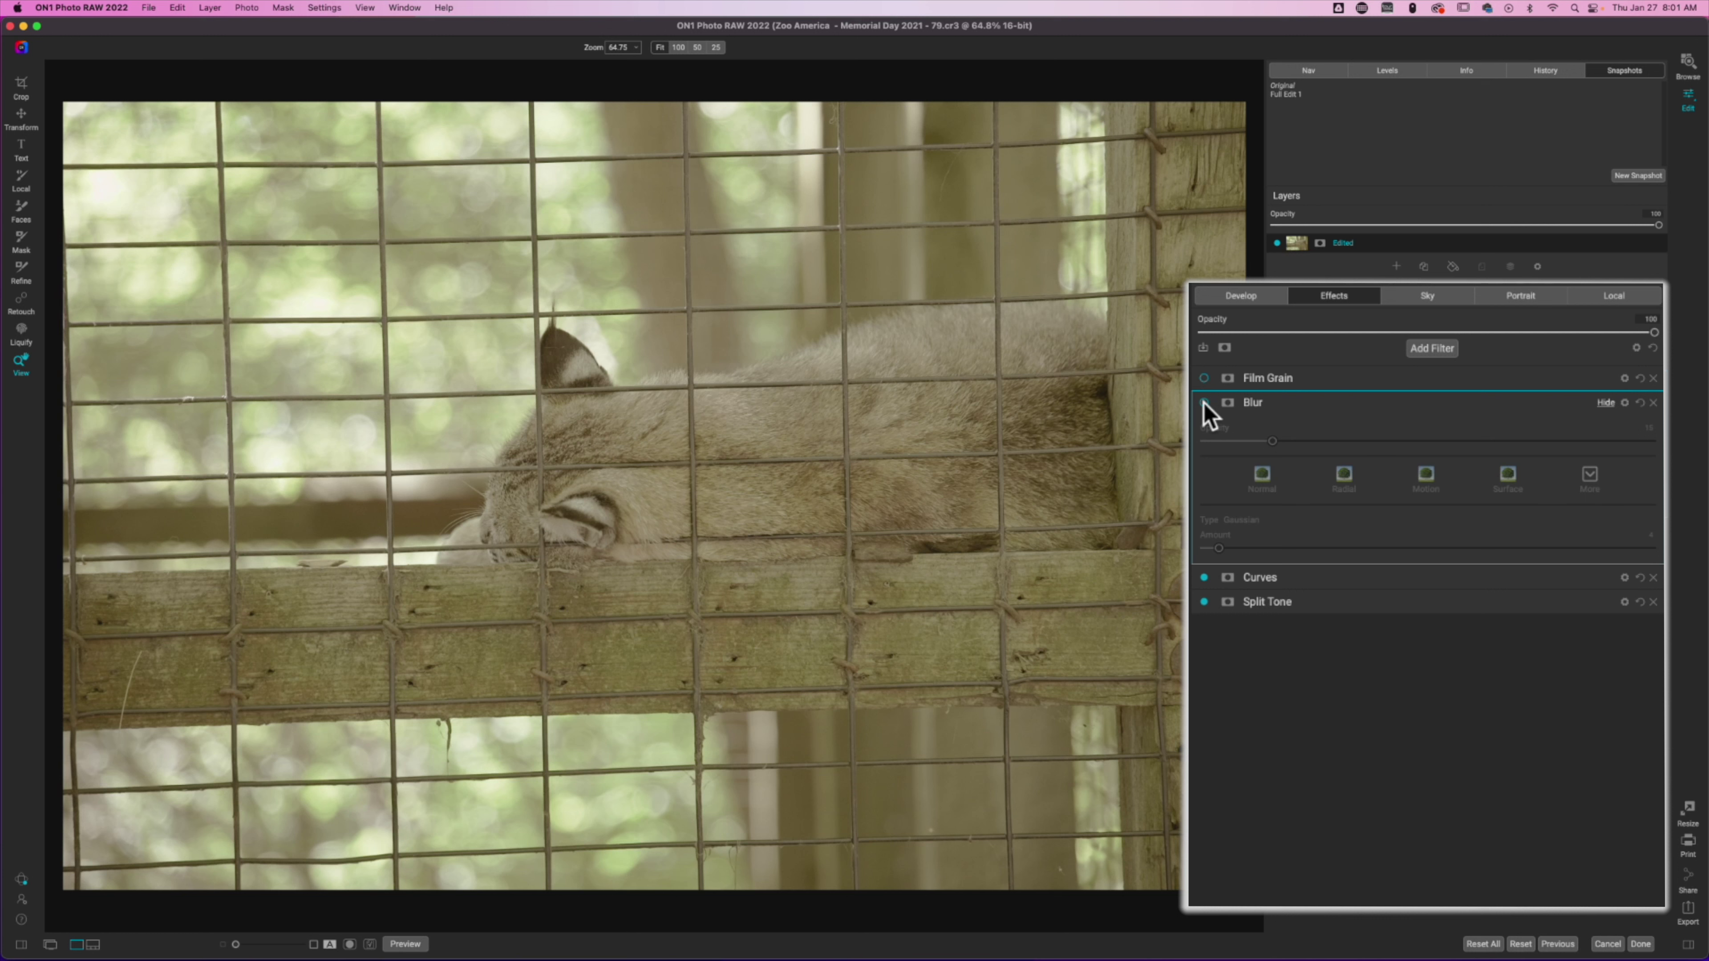
{"action": "left_click", "coordinate": [1204, 403]}
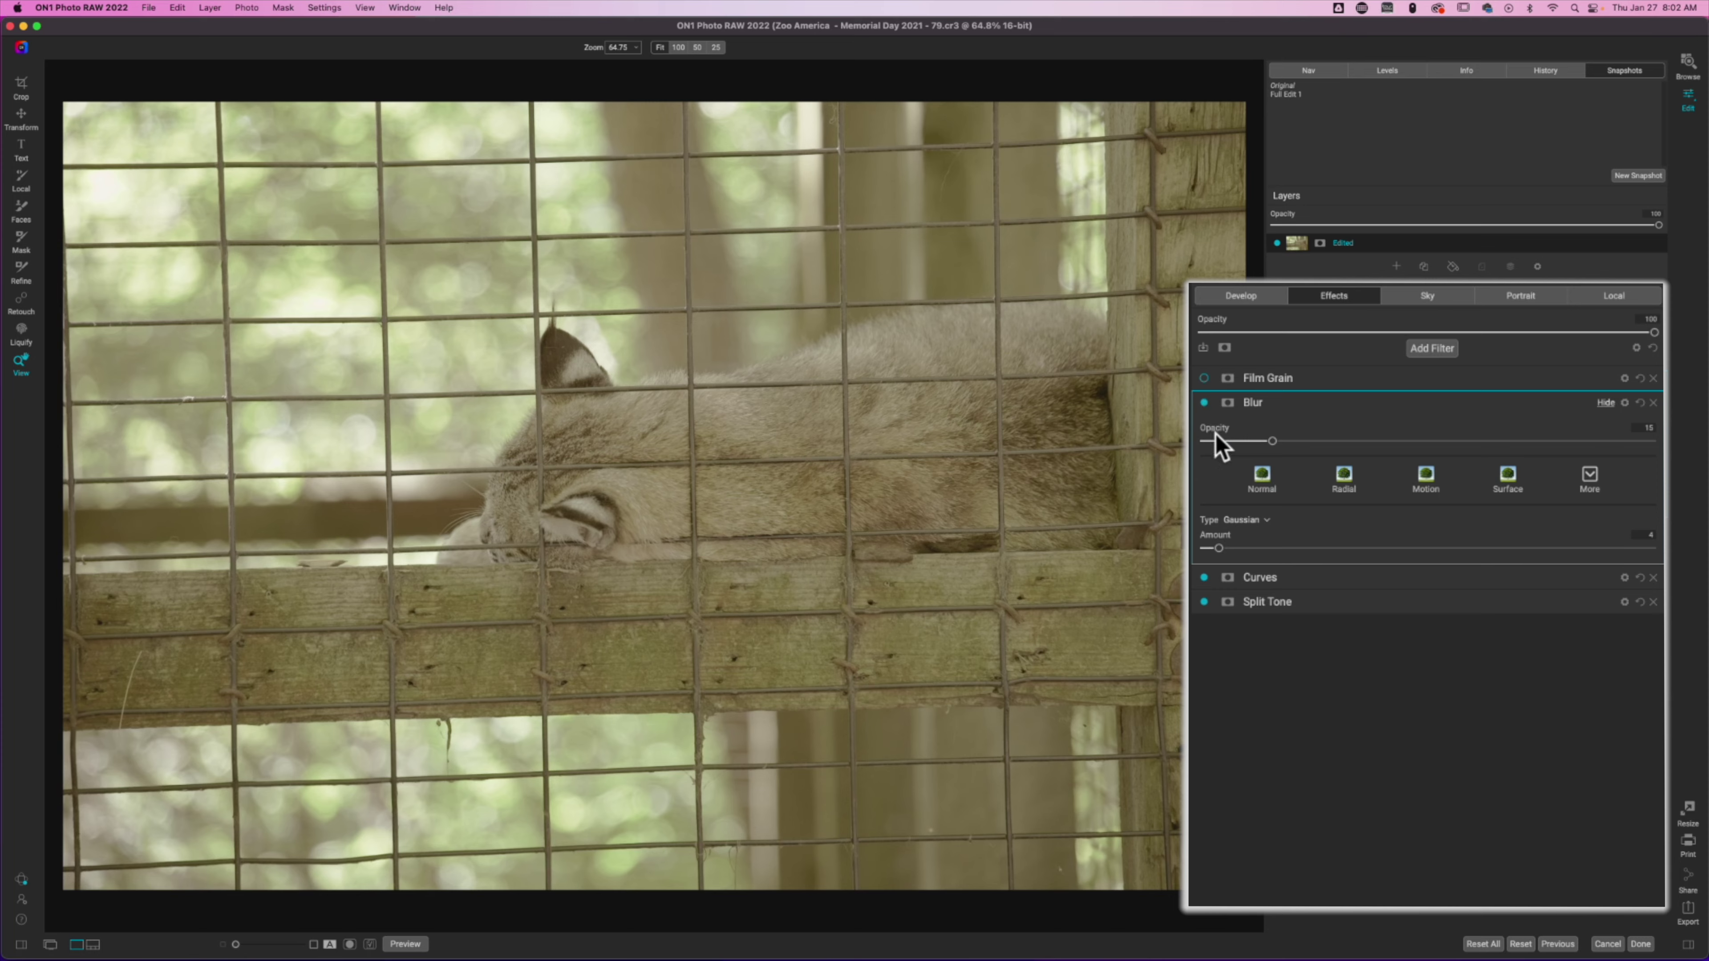
Check detail at 100%, then enable Film Grain with Ilford Delta 3200, amount 70, size 120.
{"action": "left_click", "coordinate": [1265, 403]}
{"action": "key", "text": "super+1"}
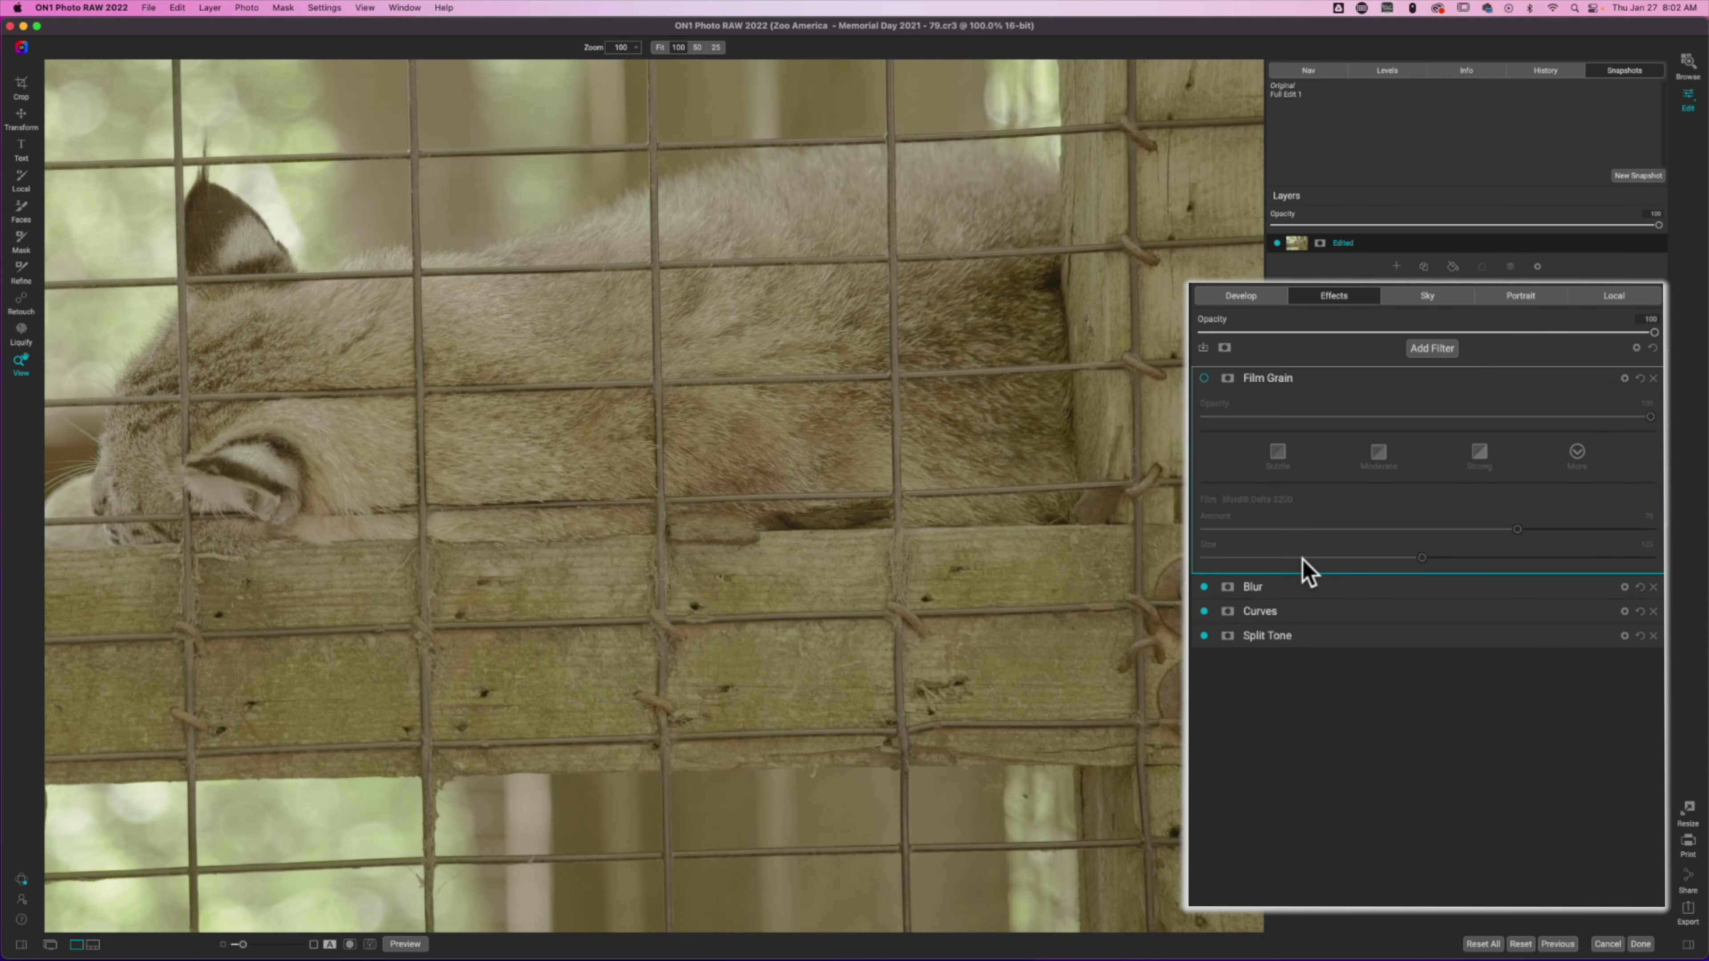
{"action": "key", "text": "super+0"}
{"action": "left_click", "coordinate": [1204, 379]}
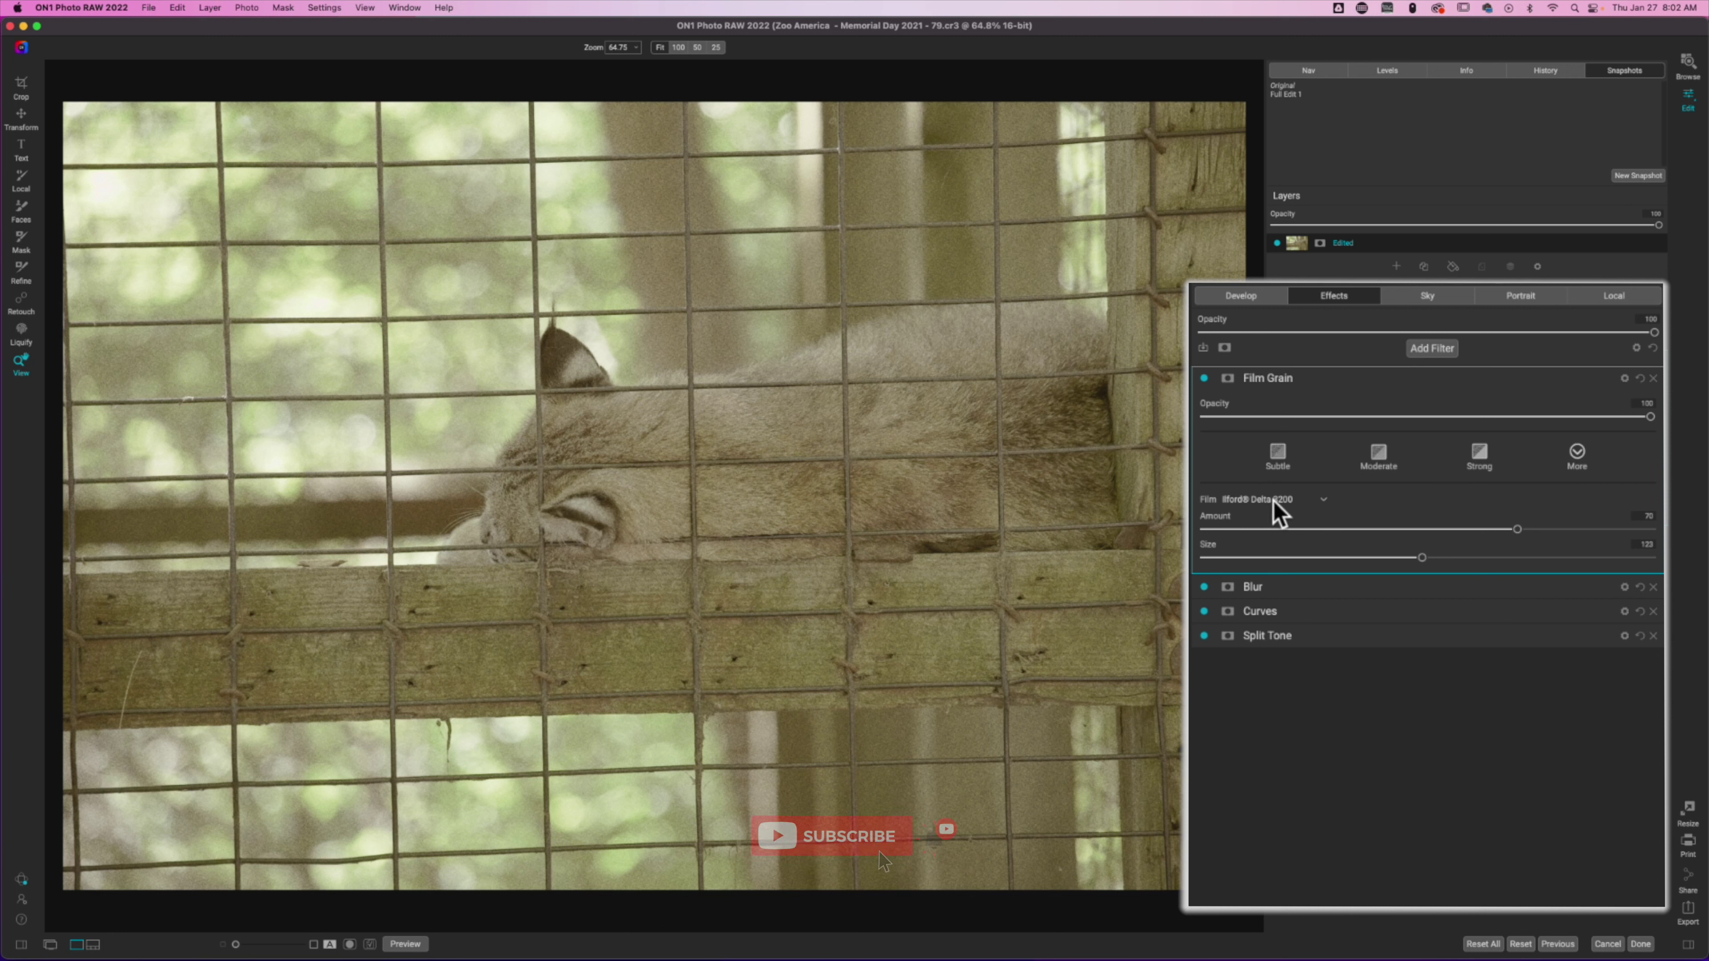
{"action": "left_click", "coordinate": [1296, 500]}
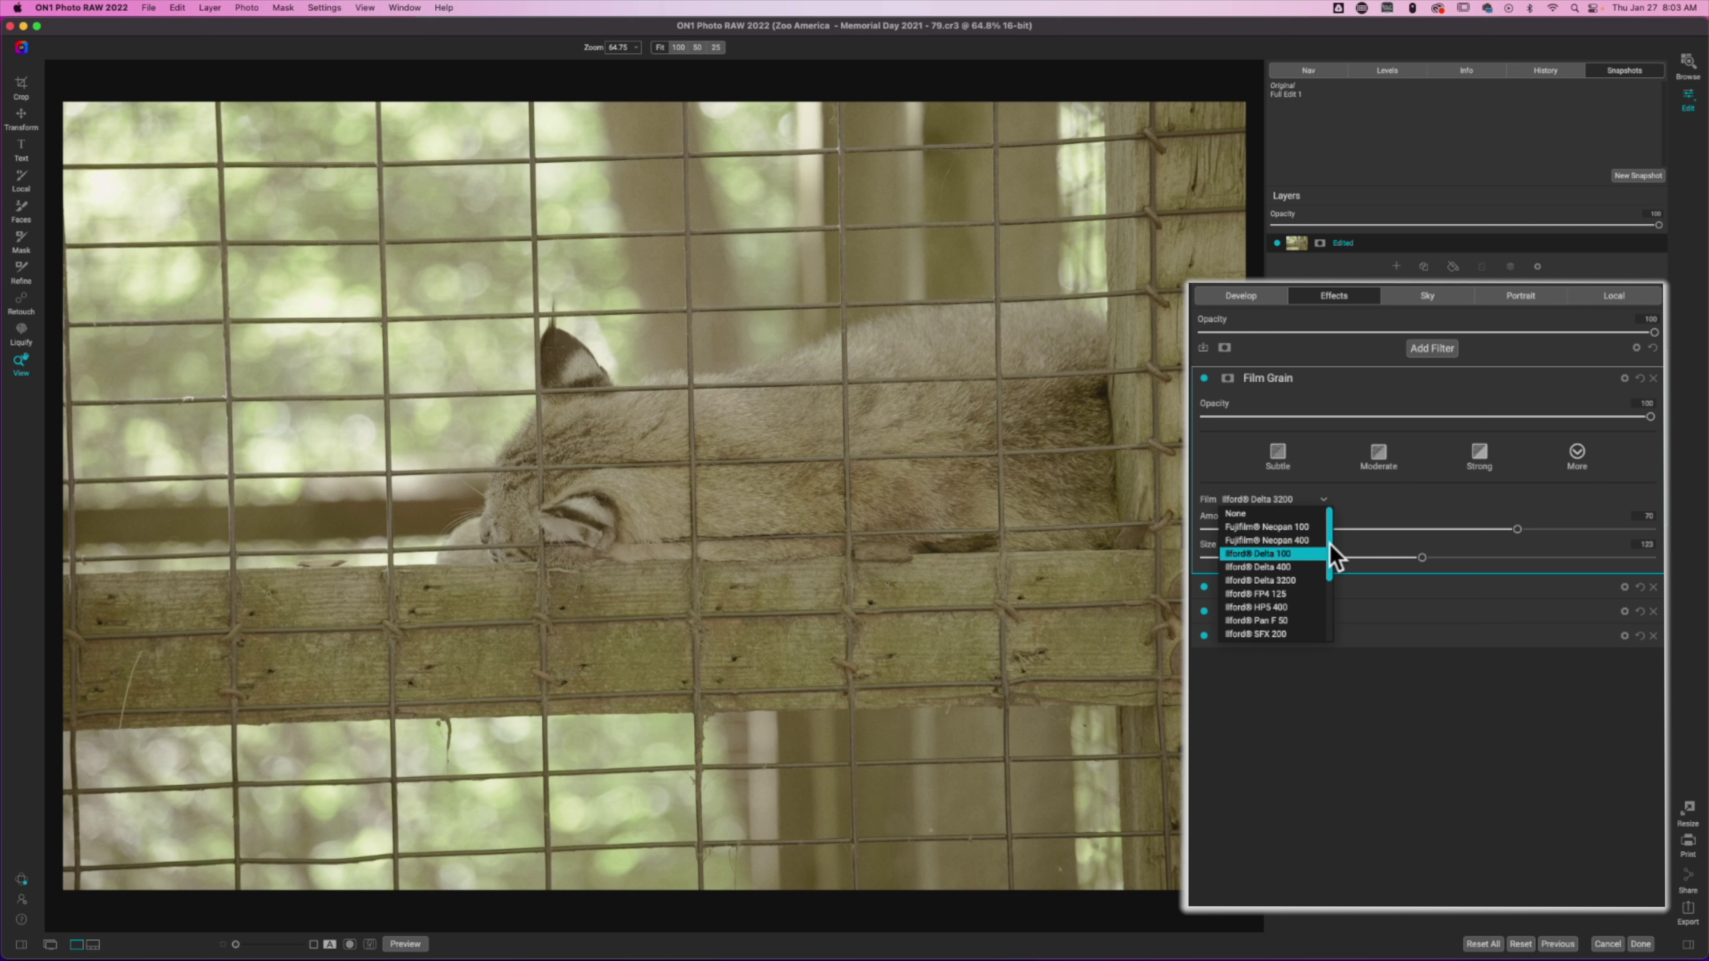
Browse the film type list and keep Ilford Delta 3200 for the grain.
{"action": "left_click_drag", "start_coordinate": [1331, 544], "coordinate": [1330, 554]}
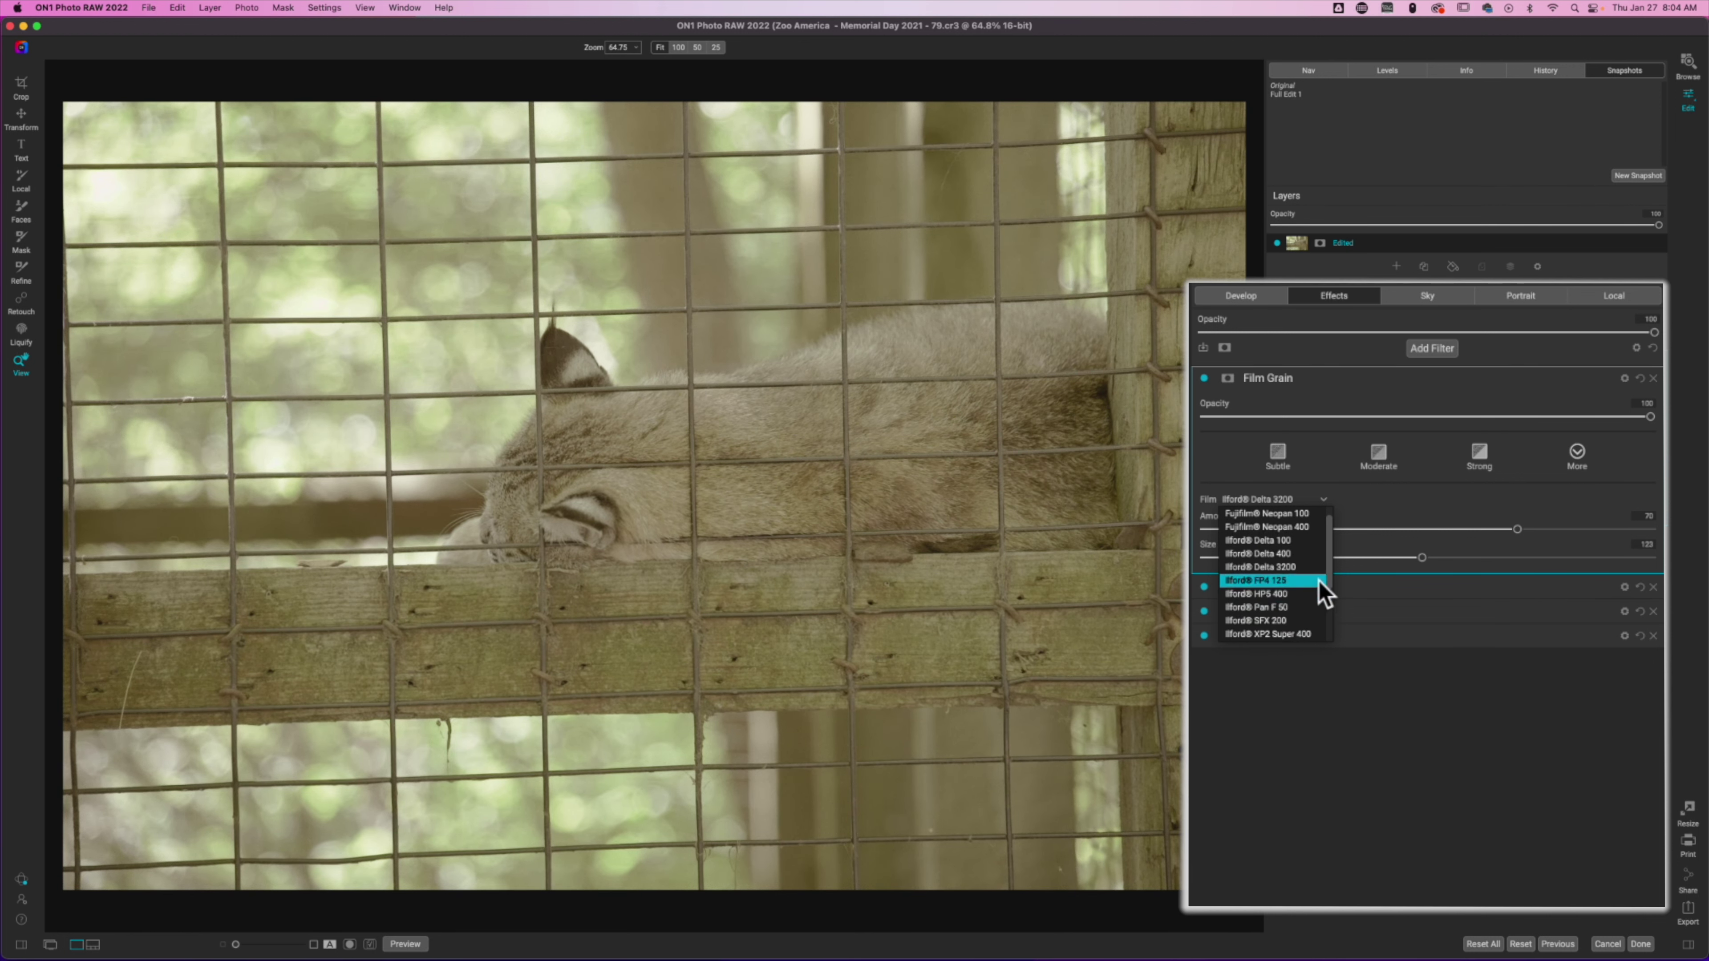
{"action": "mouse_move", "coordinate": [1328, 580]}
{"action": "left_mouse_down"}
{"action": "mouse_move", "coordinate": [1331, 625]}
{"action": "mouse_move", "coordinate": [1329, 568]}
{"action": "left_mouse_up"}
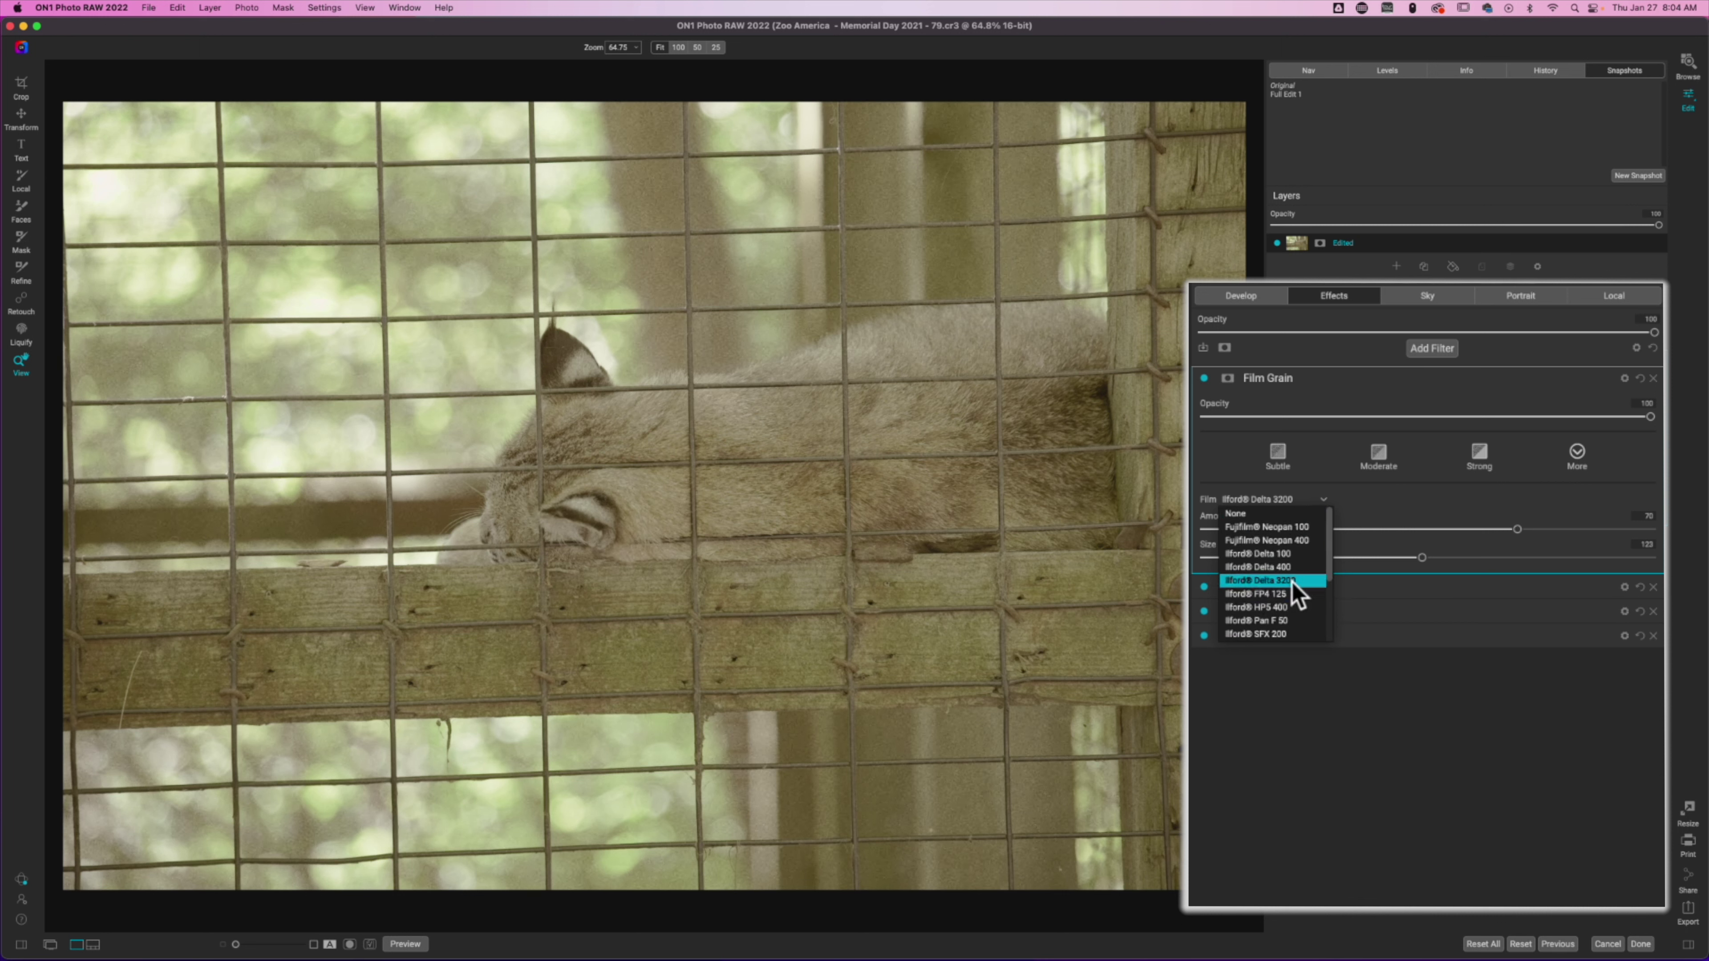
{"action": "left_click", "coordinate": [1406, 512]}
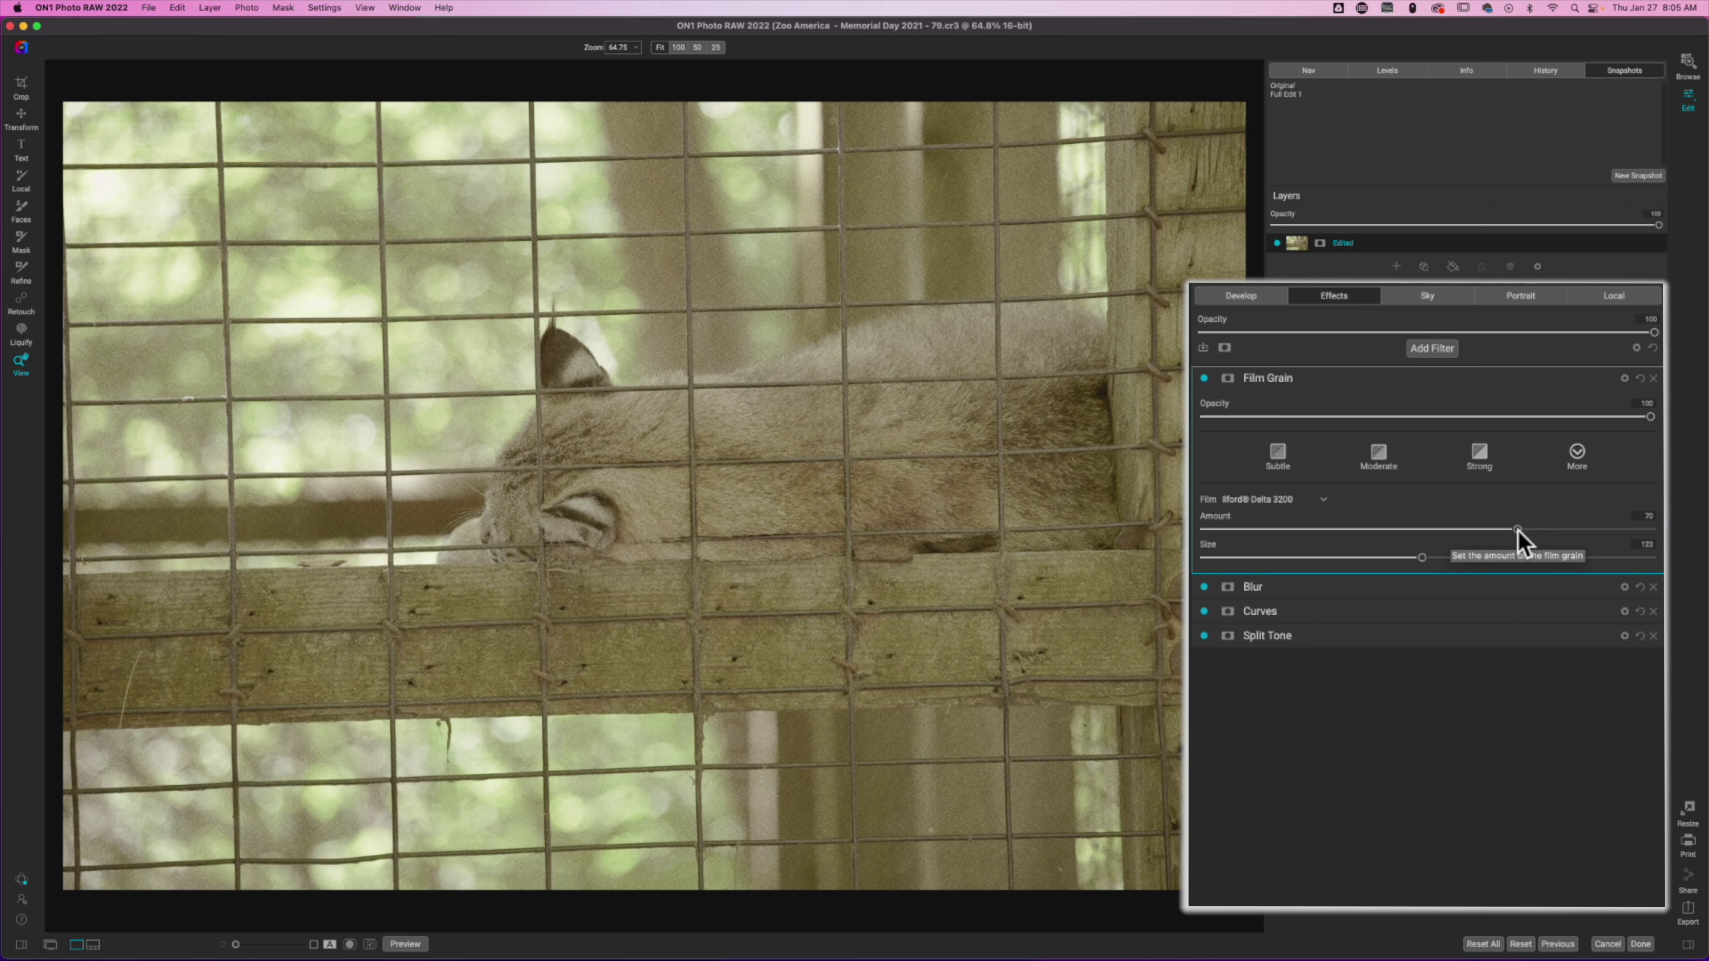
Lower the Film Grain amount to 41.
{"action": "left_click_drag", "start_coordinate": [1514, 531], "coordinate": [1418, 536]}
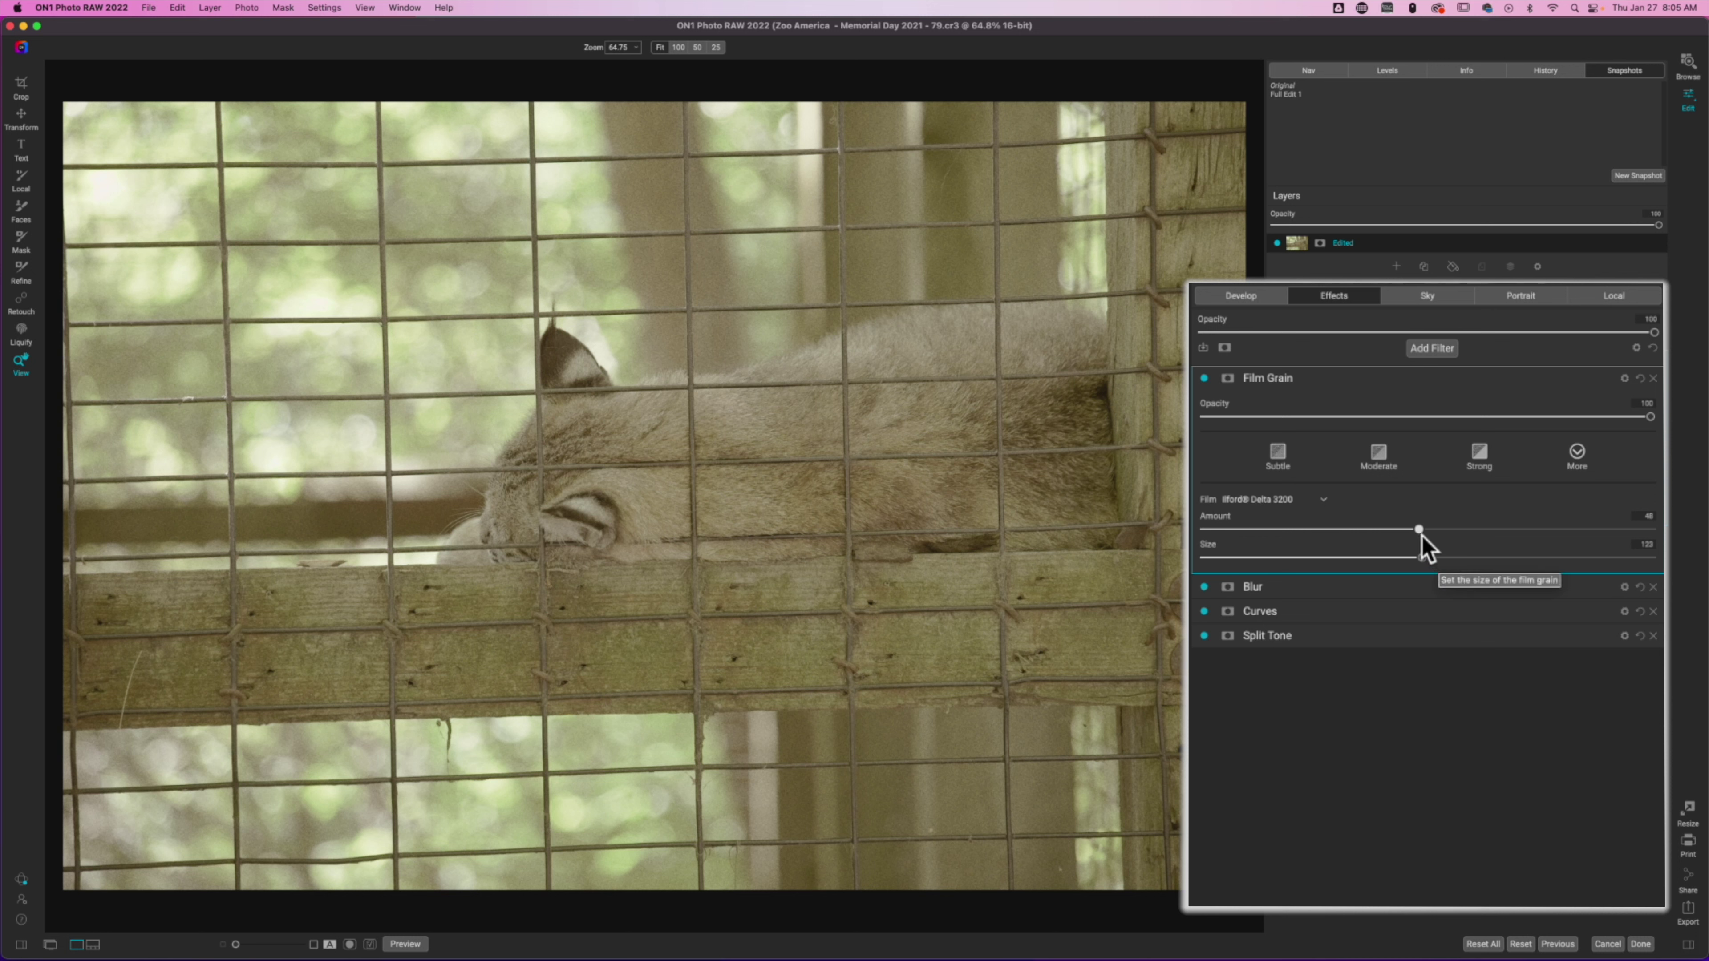
{"action": "left_click", "coordinate": [1418, 532]}
{"action": "left_click_drag", "start_coordinate": [1419, 531], "coordinate": [1371, 547]}
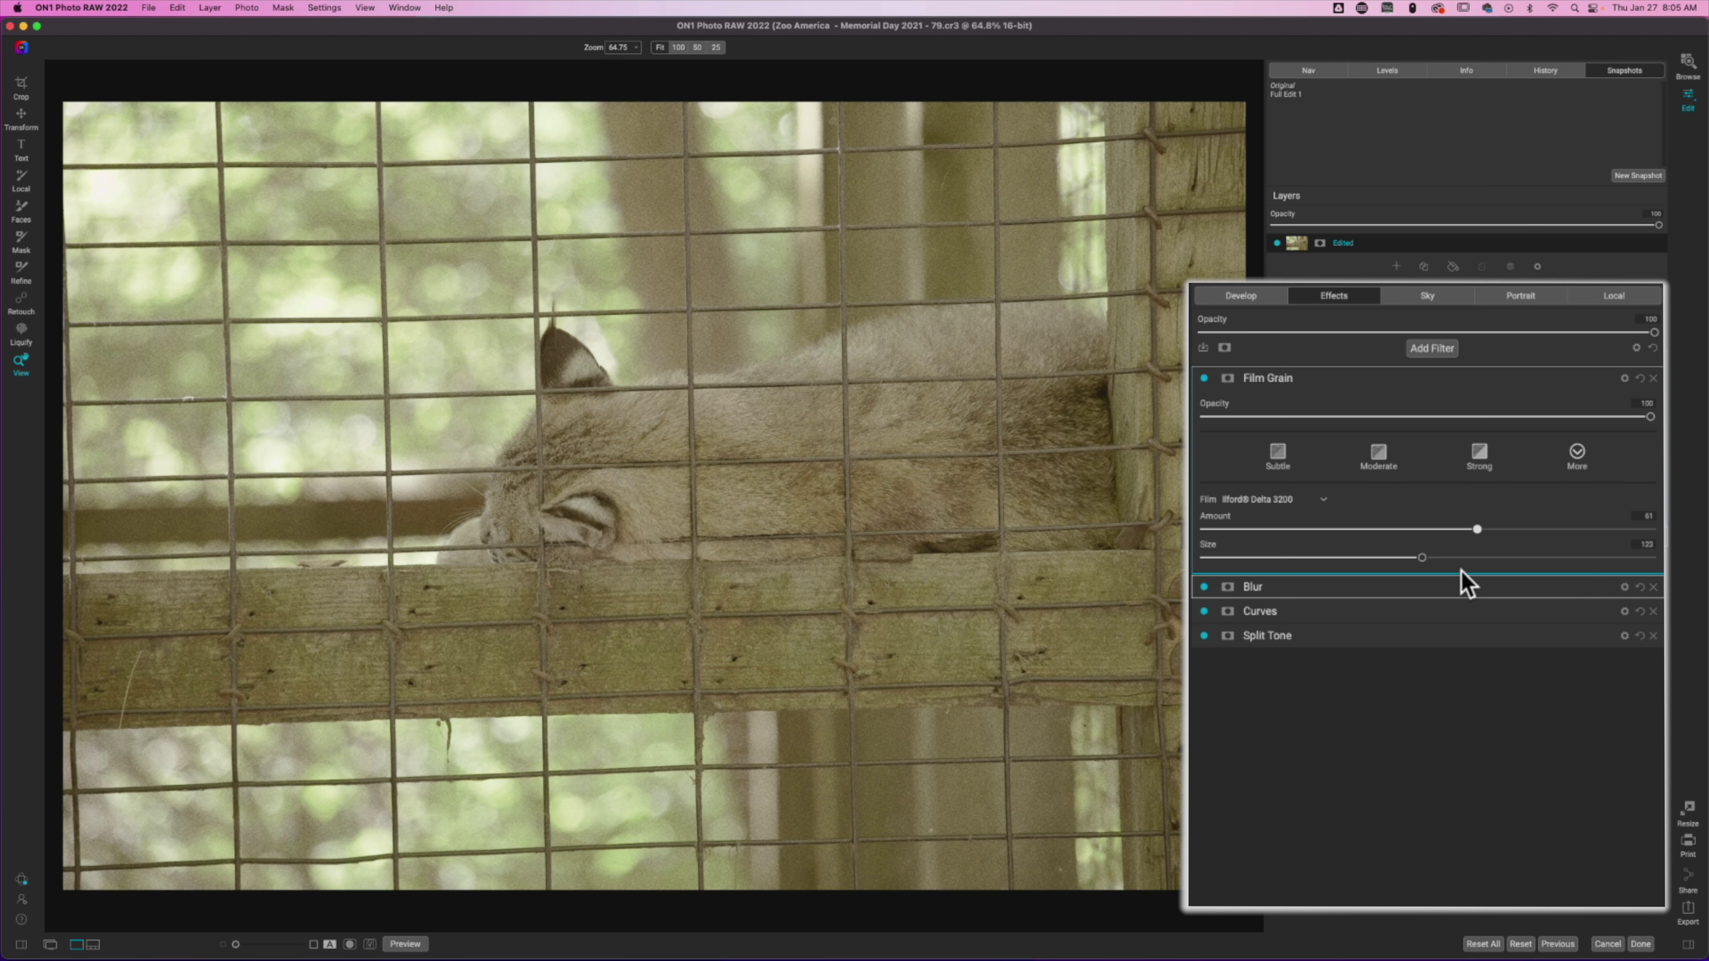
Increase the Film Grain size to 162 for a coarser grain.
{"action": "left_click", "coordinate": [1423, 558]}
{"action": "left_click_drag", "start_coordinate": [1423, 558], "coordinate": [1660, 563]}
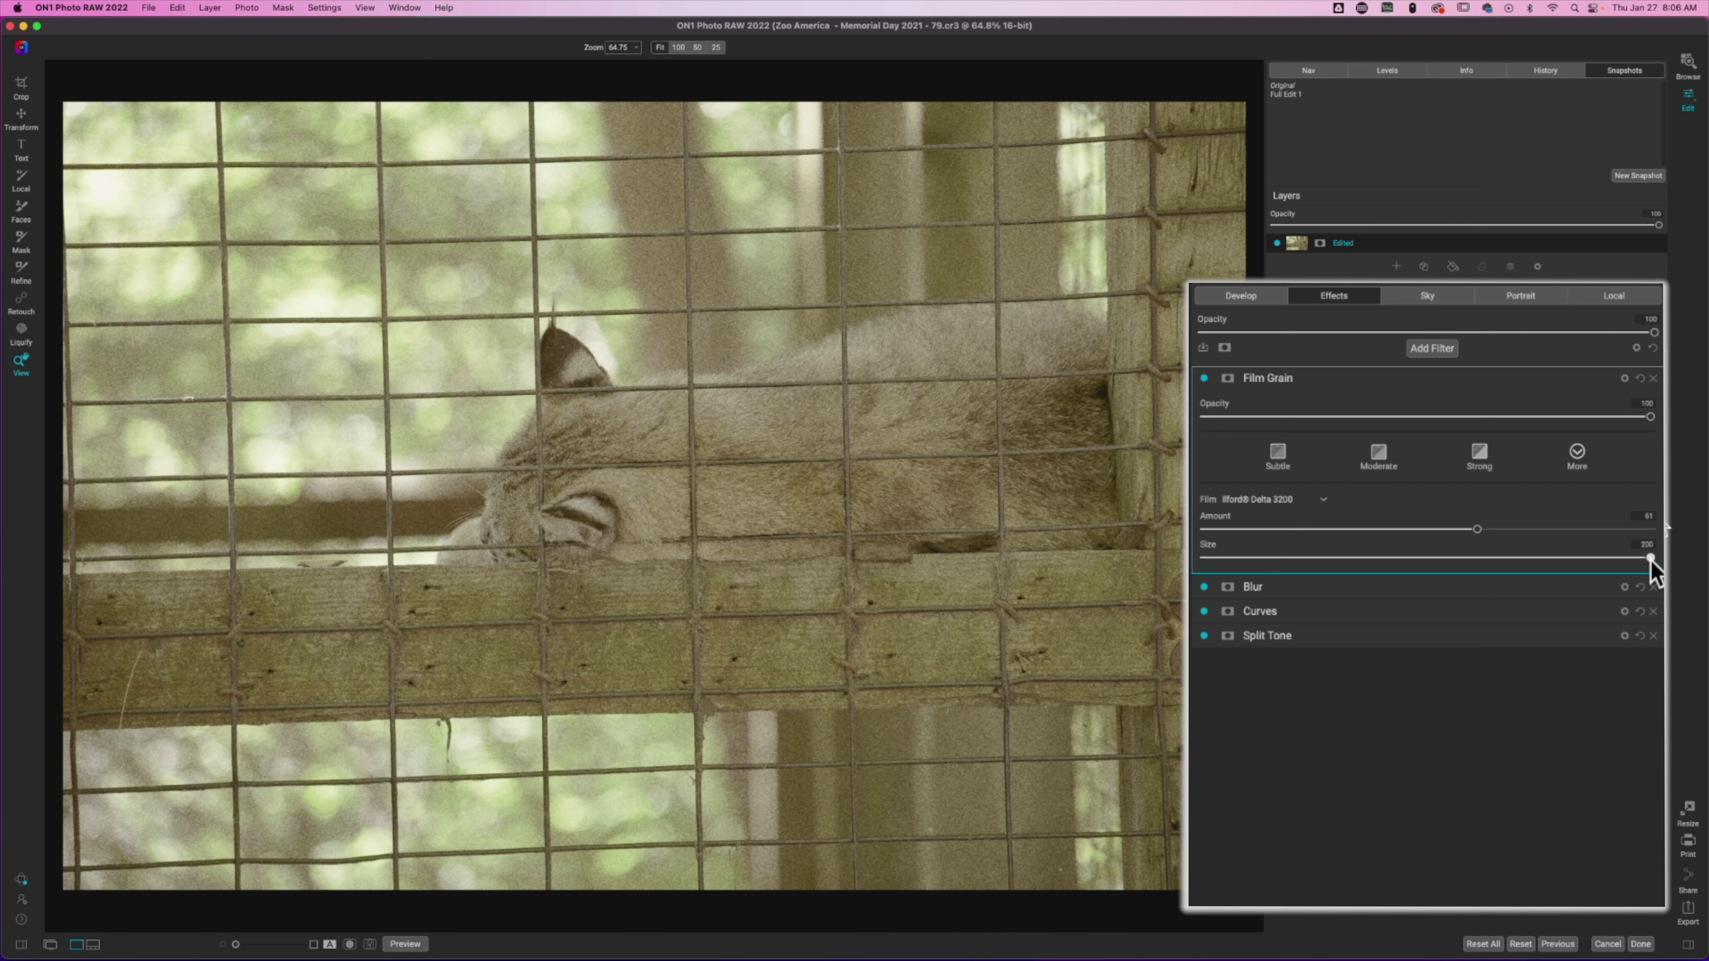
{"action": "left_click_drag", "start_coordinate": [1649, 559], "coordinate": [1370, 566]}
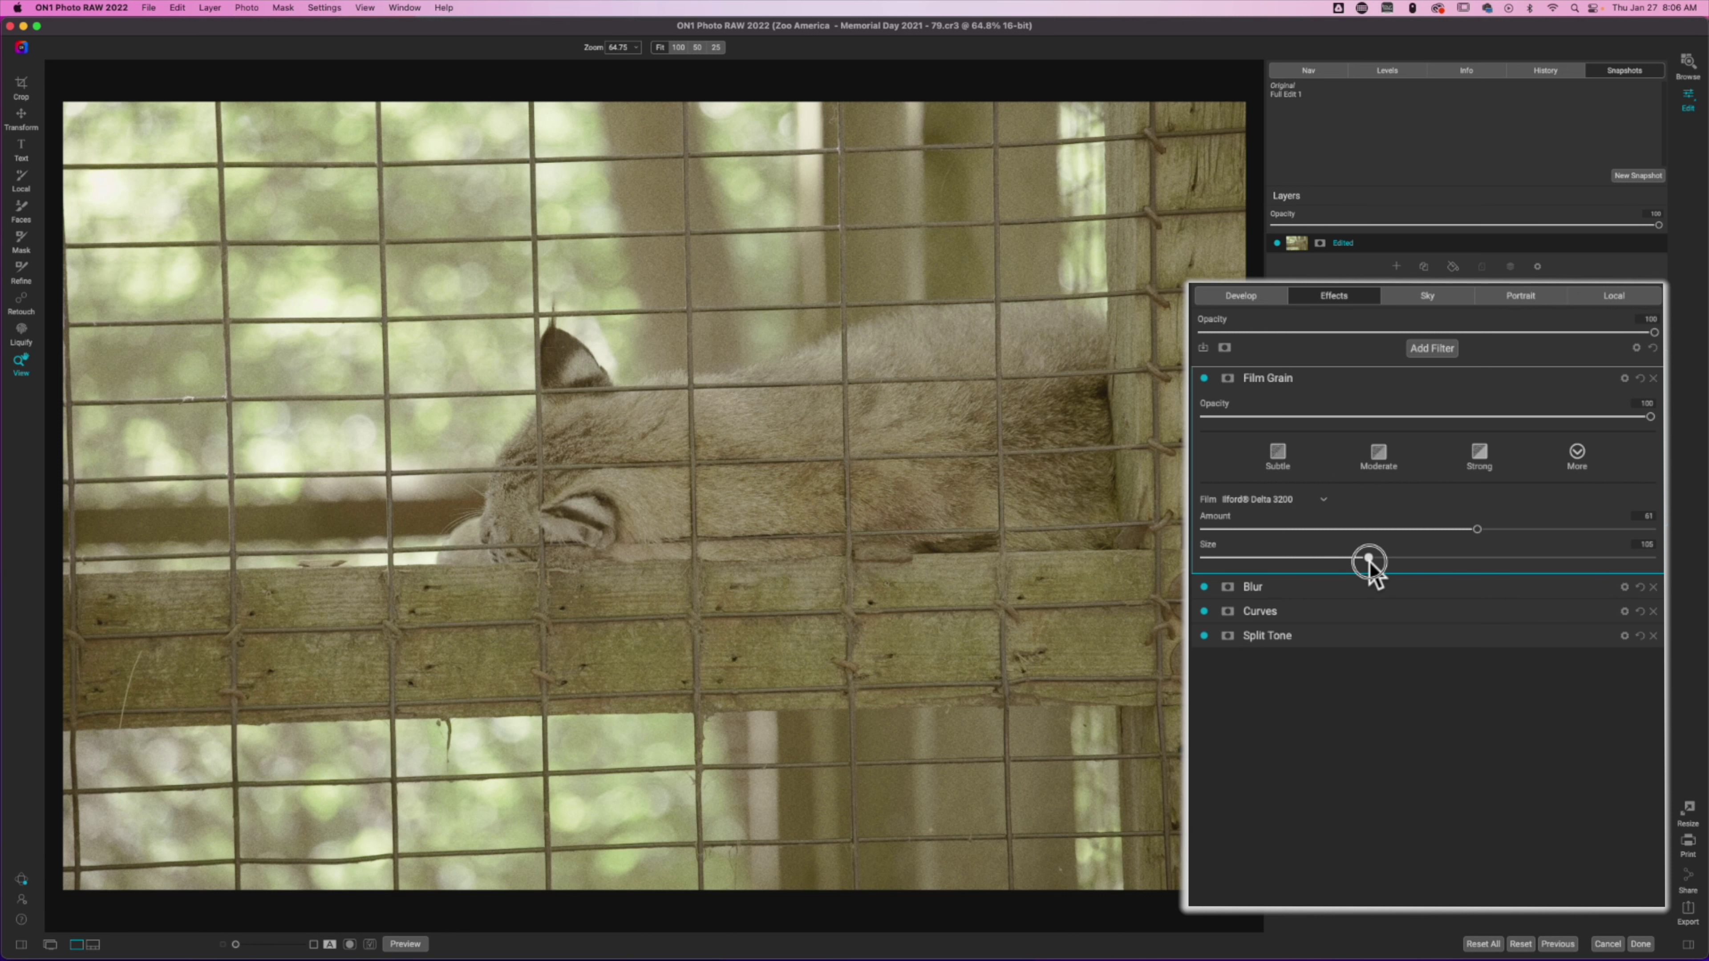
{"action": "left_click_drag", "start_coordinate": [1370, 564], "coordinate": [1538, 563]}
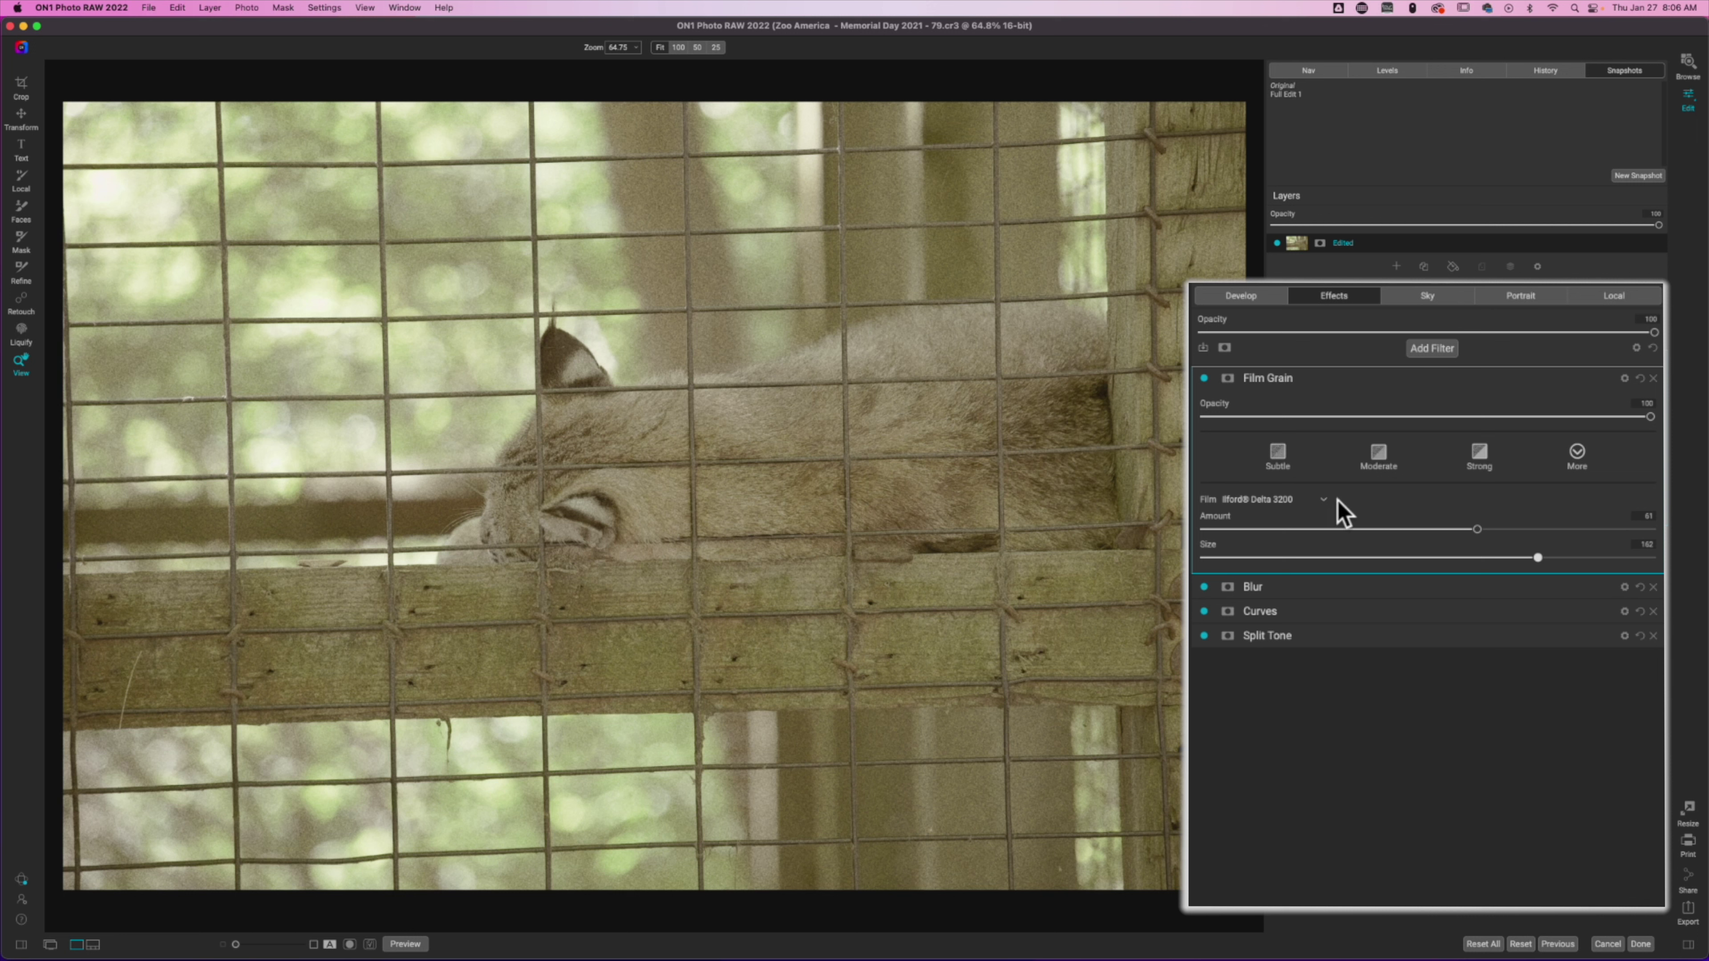
Collapse the Film Grain settings and close the filter browser without adding a filter.
{"action": "left_click", "coordinate": [1320, 381]}
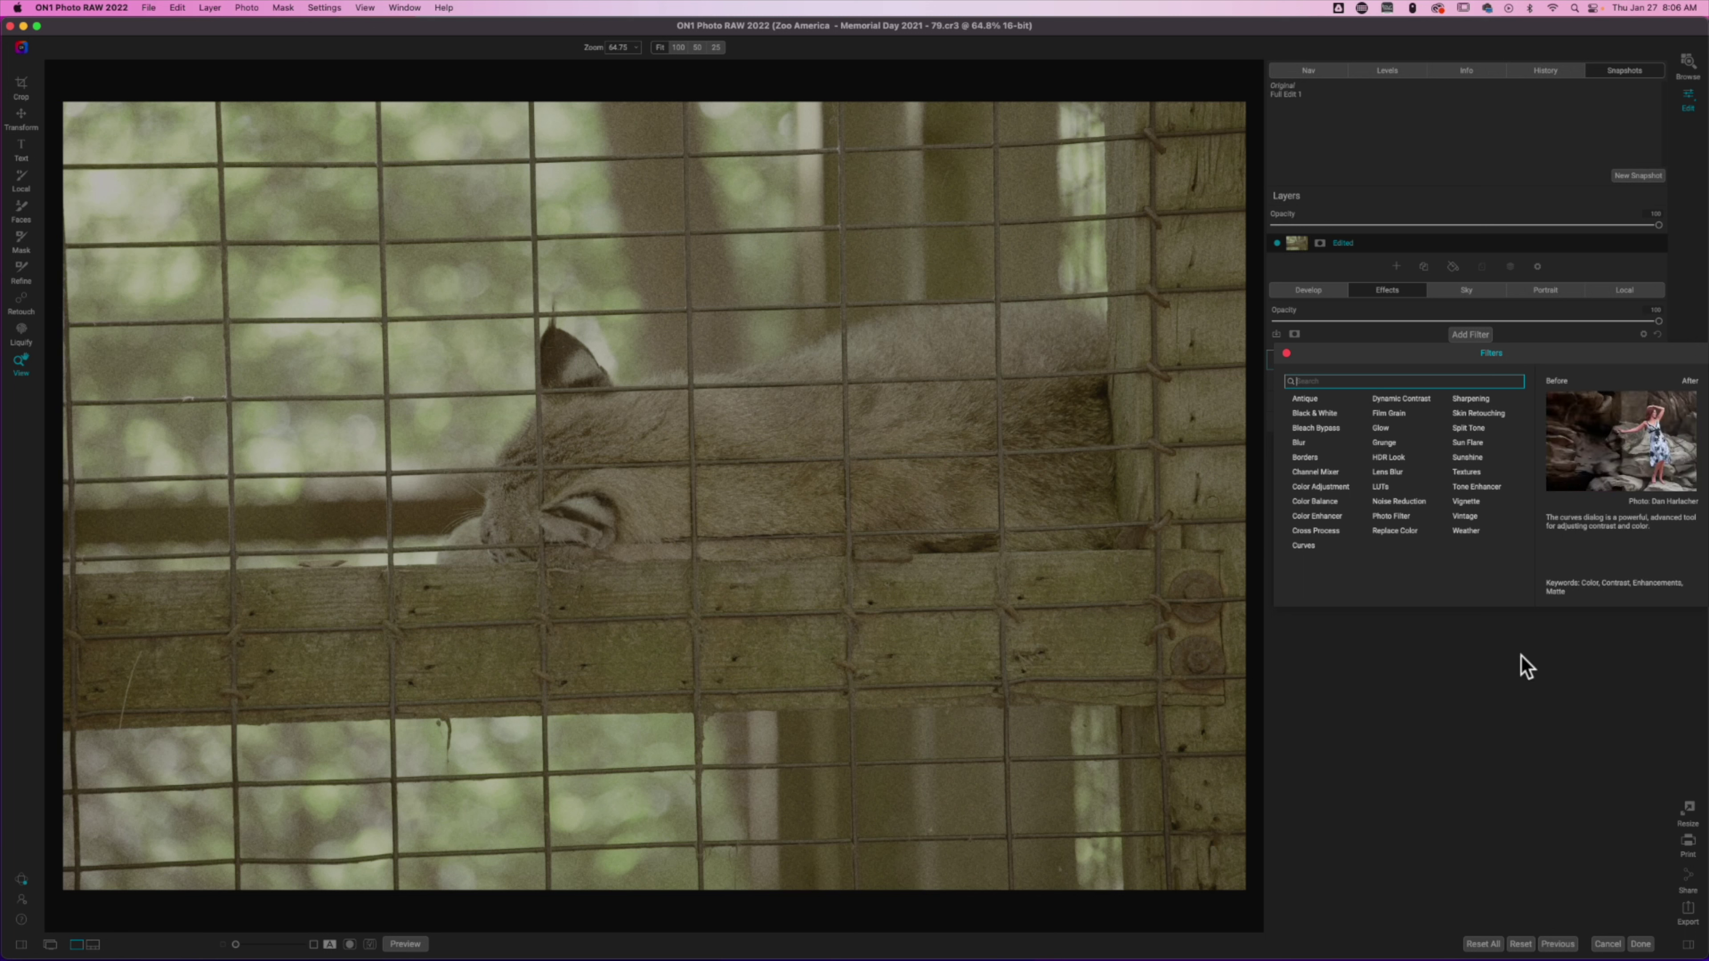
{"action": "left_click", "coordinate": [1480, 664]}
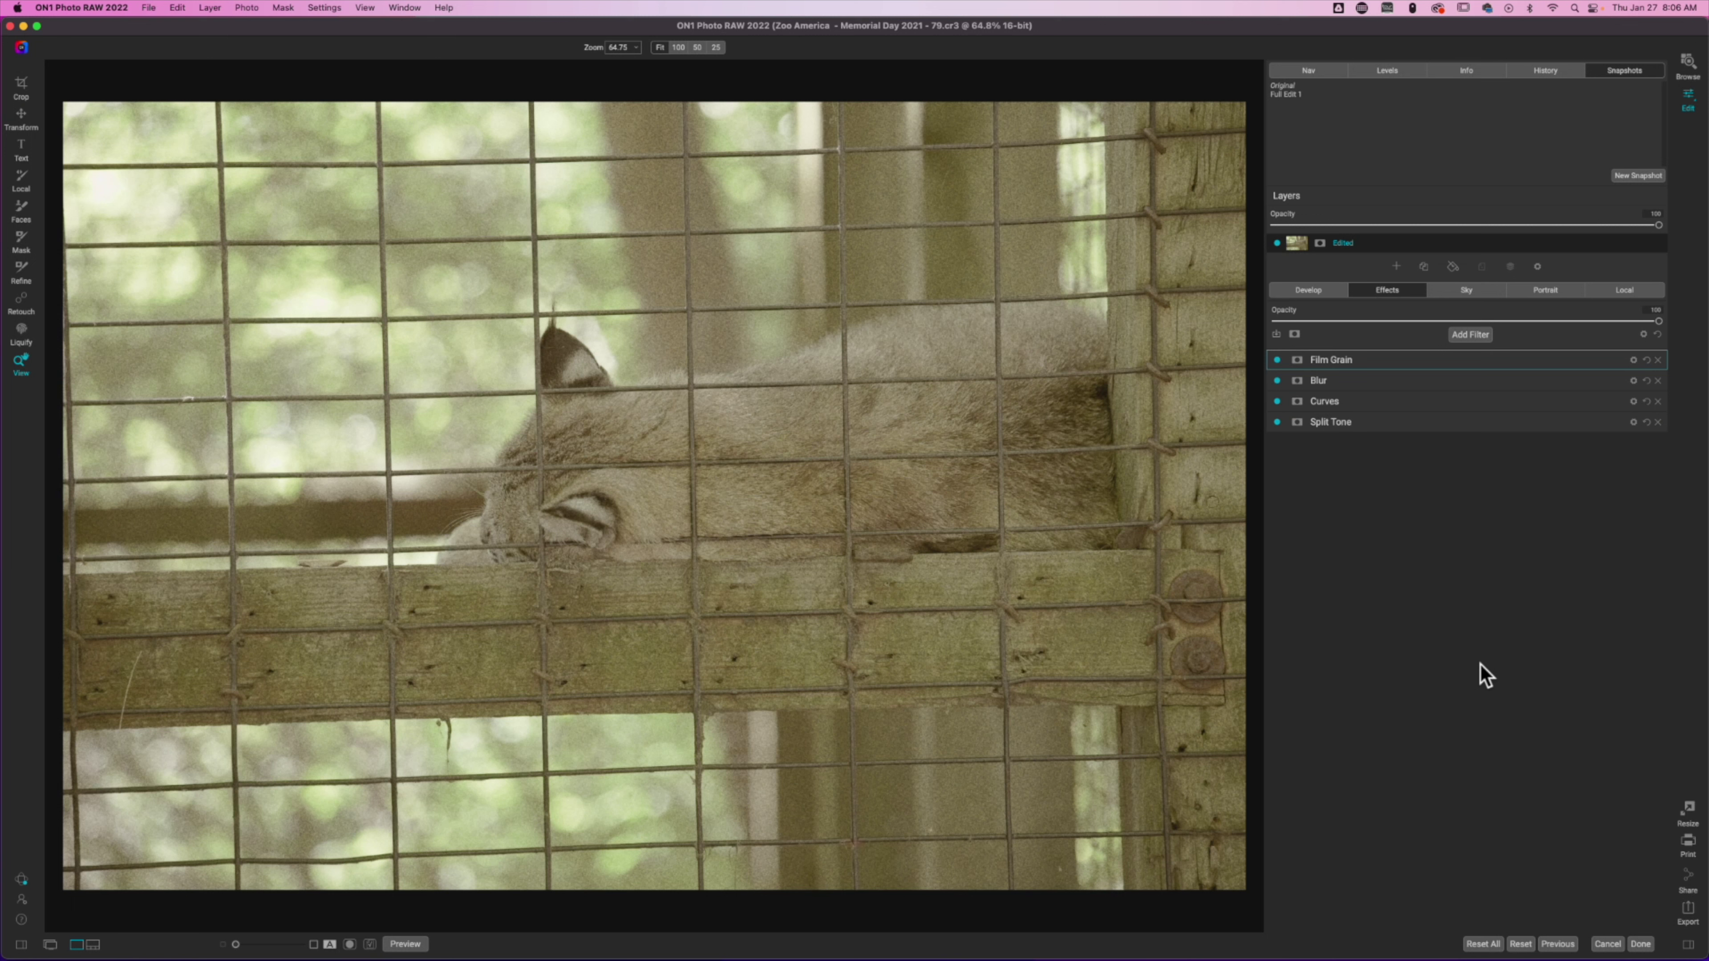